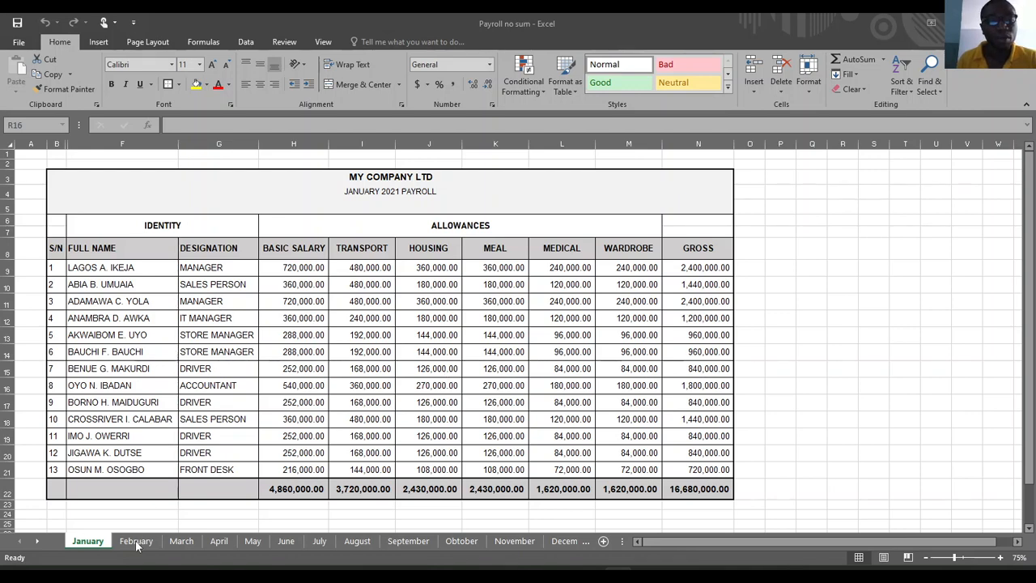
Look through the January, February, March, April and June payroll sheets to see how their layouts and employee lists differ.
{"action": "left_click", "coordinate": [317, 18]}
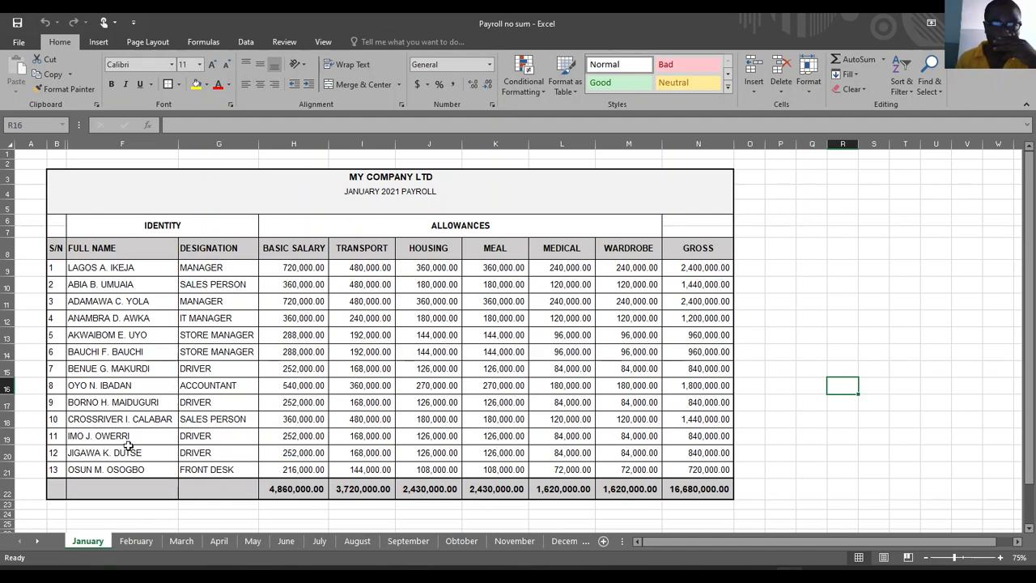
{"action": "left_click", "coordinate": [119, 542]}
{"action": "left_click", "coordinate": [180, 542]}
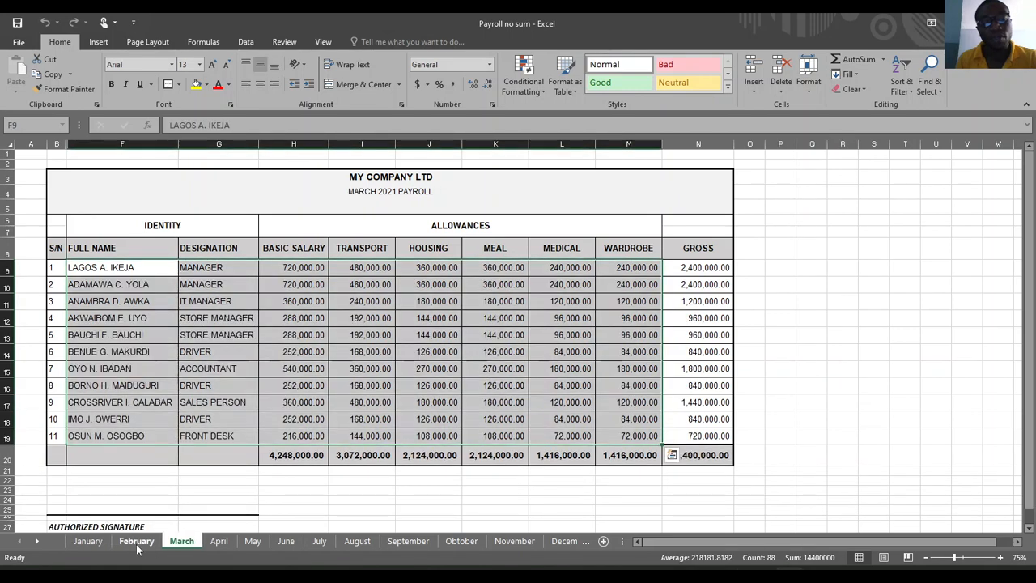
{"action": "left_click", "coordinate": [90, 544]}
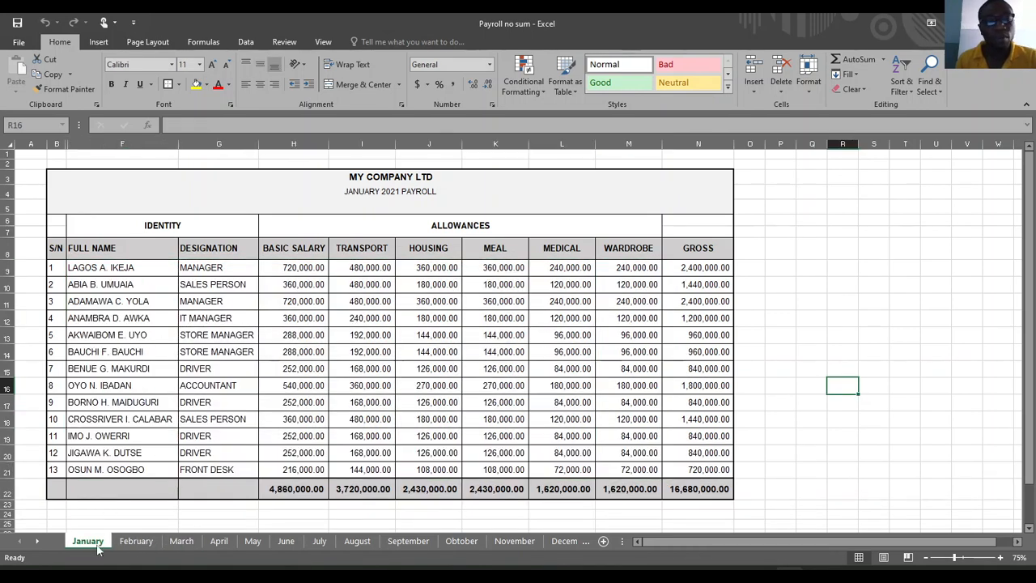
{"action": "left_click", "coordinate": [133, 544]}
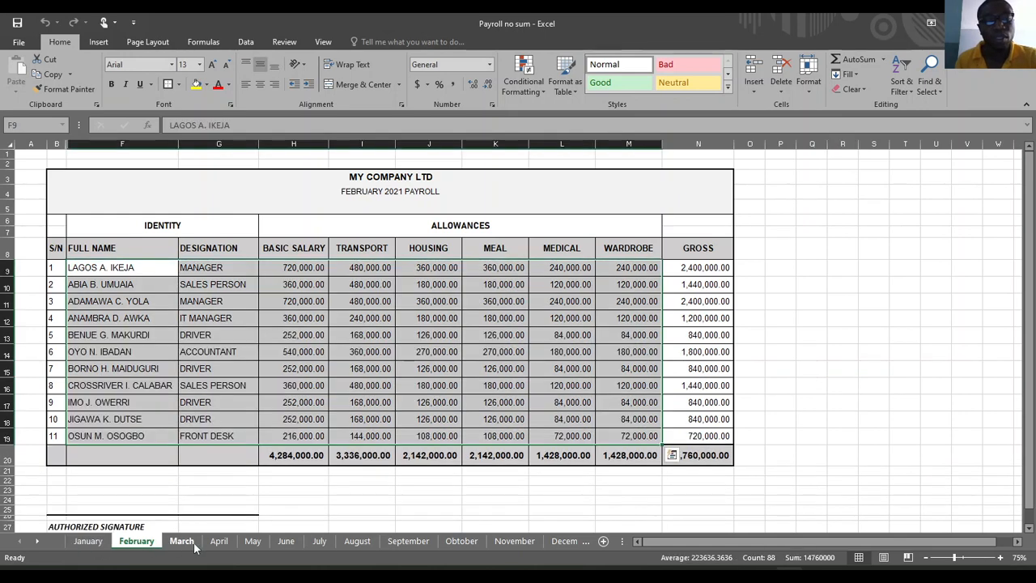
{"action": "left_click", "coordinate": [192, 546]}
{"action": "left_click", "coordinate": [222, 544]}
{"action": "left_click", "coordinate": [287, 543]}
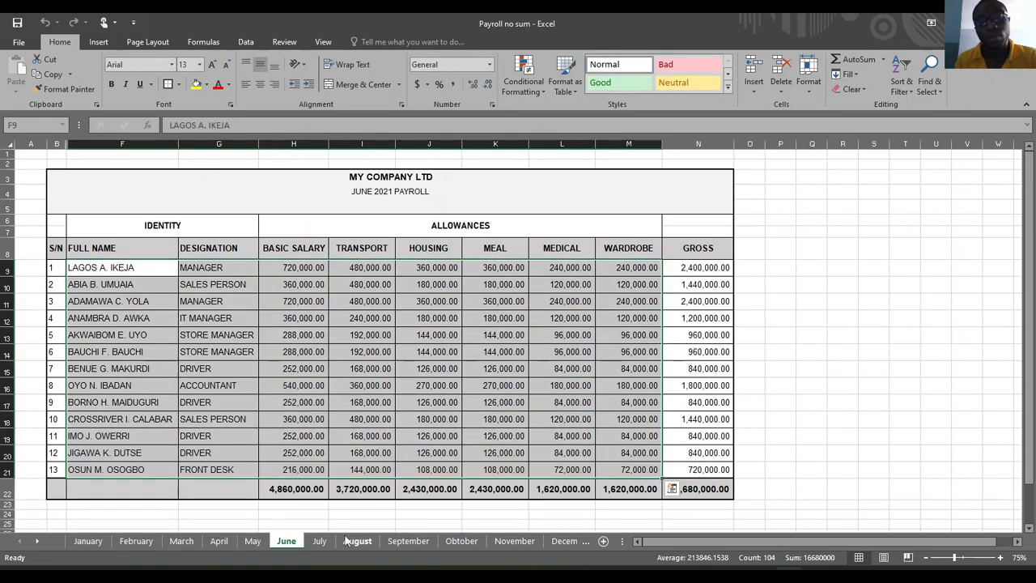
{"action": "left_click", "coordinate": [377, 515]}
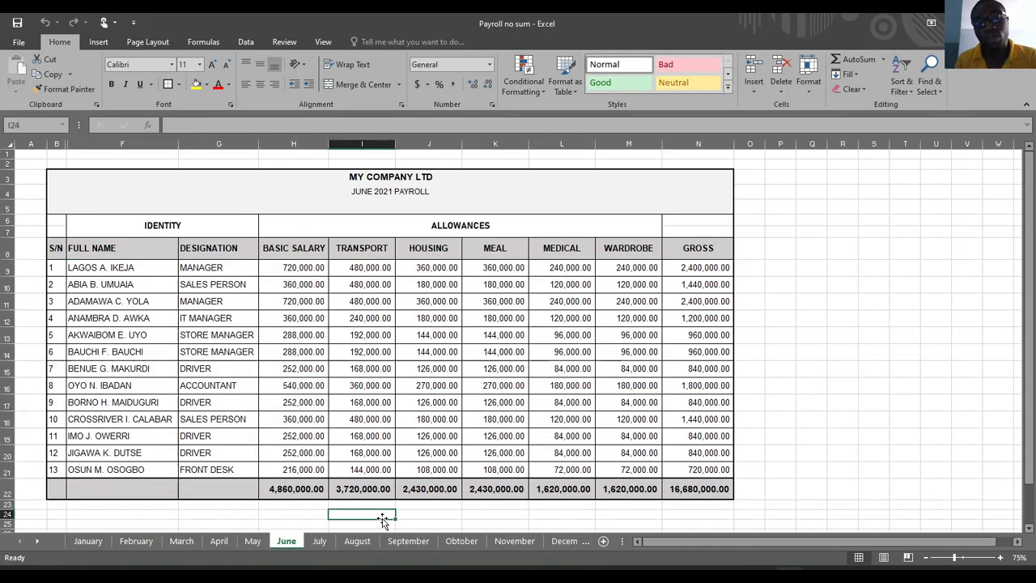
Compare the employee lists on the January and February payroll sheets, and check the May sheet.
{"action": "left_click", "coordinate": [90, 543]}
{"action": "left_click", "coordinate": [136, 542]}
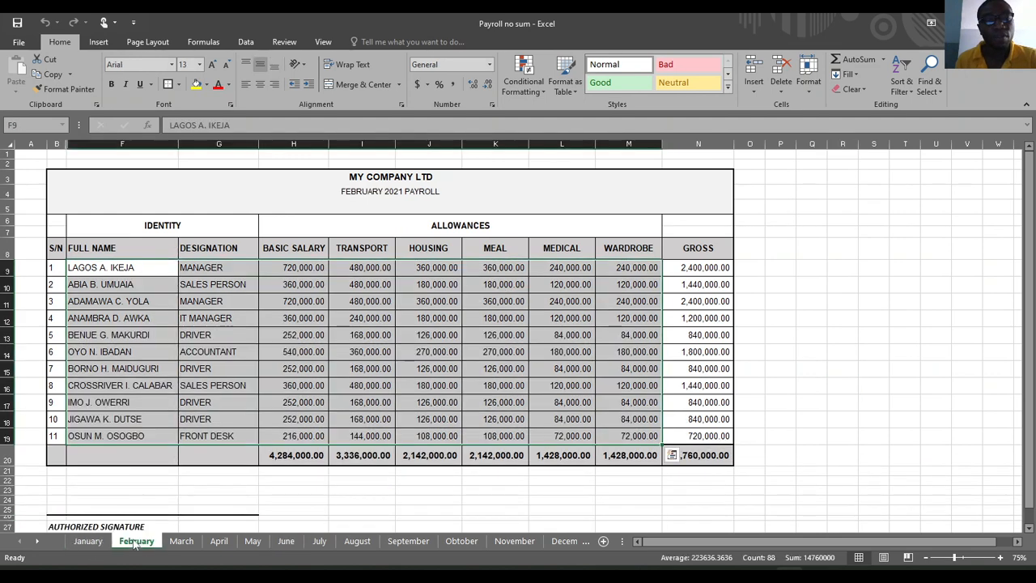
{"action": "left_click", "coordinate": [71, 482]}
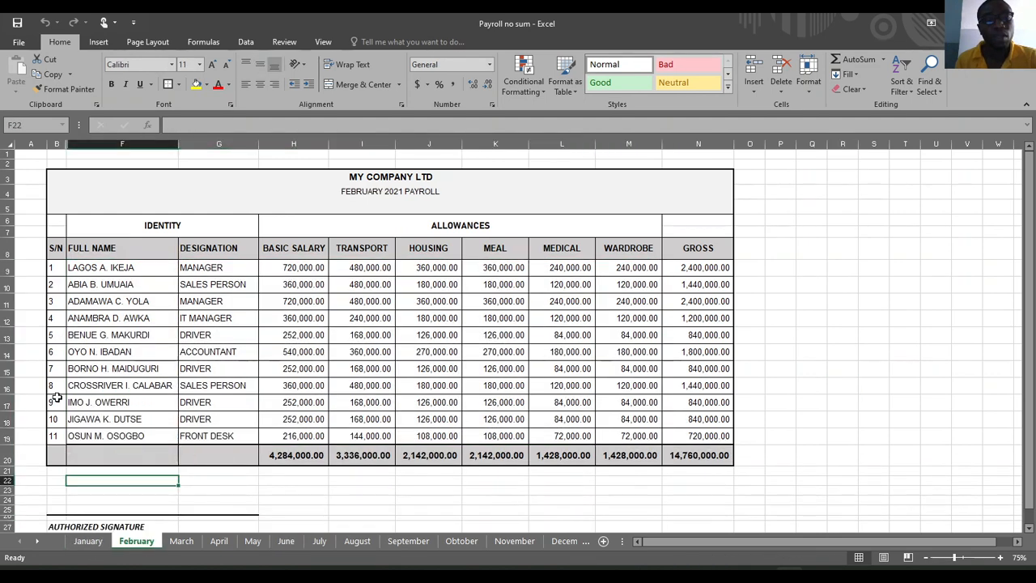
{"action": "left_click", "coordinate": [89, 541]}
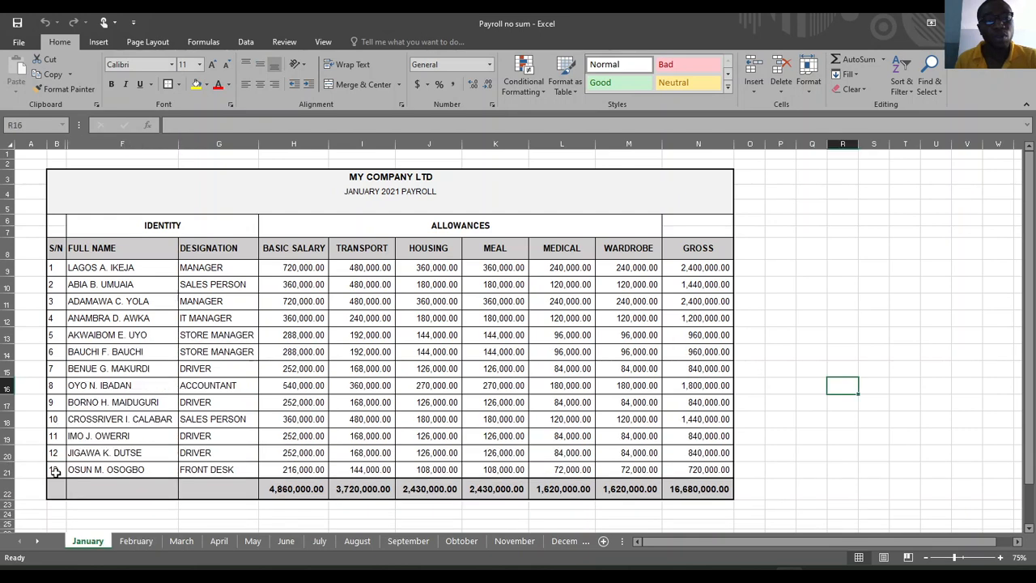
{"action": "left_click", "coordinate": [153, 515]}
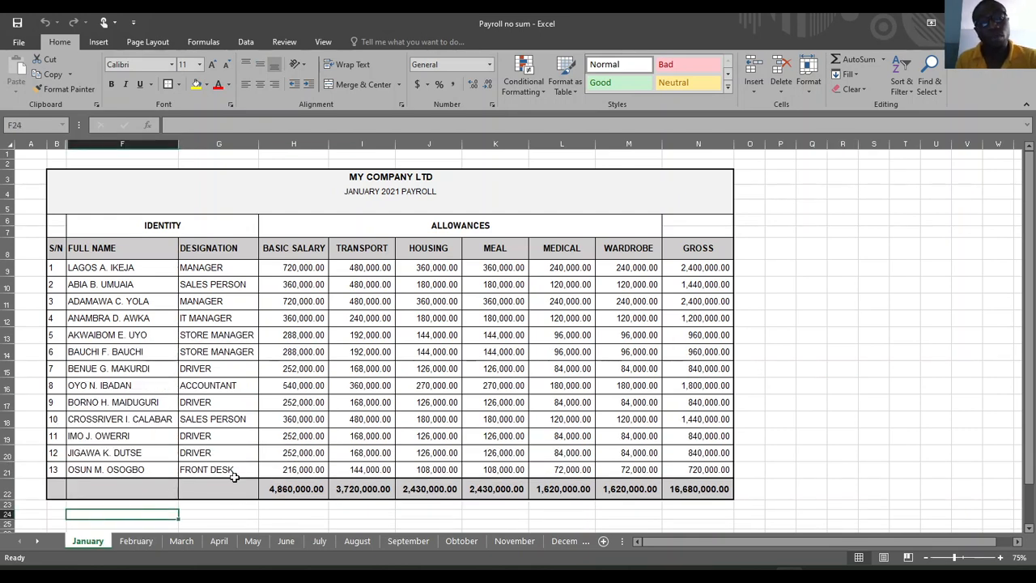
{"action": "left_click", "coordinate": [253, 543]}
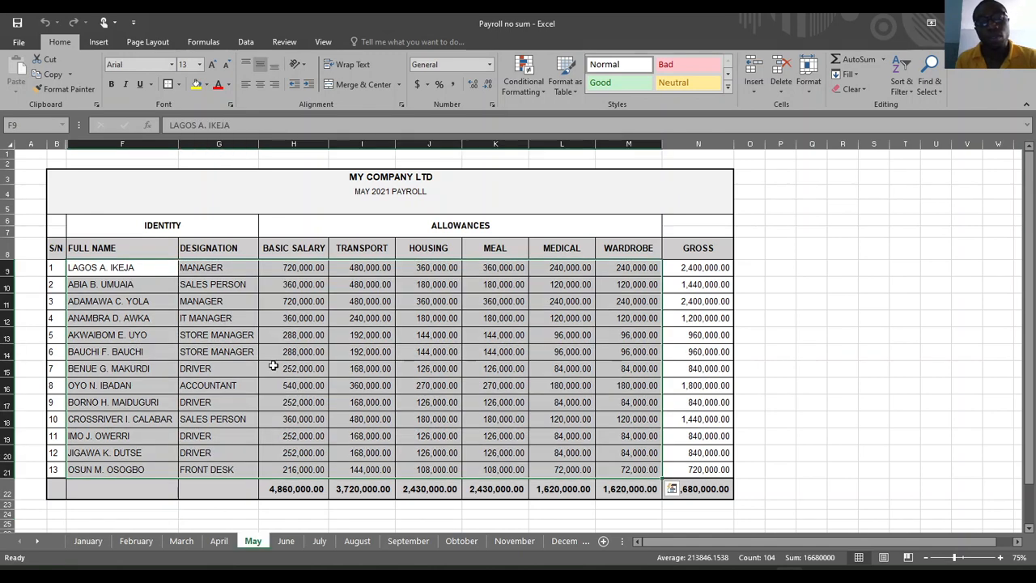
{"action": "left_click", "coordinate": [795, 404]}
Compare the employee lists on the December, November, Obtober and September payroll sheets.
{"action": "left_click", "coordinate": [564, 541]}
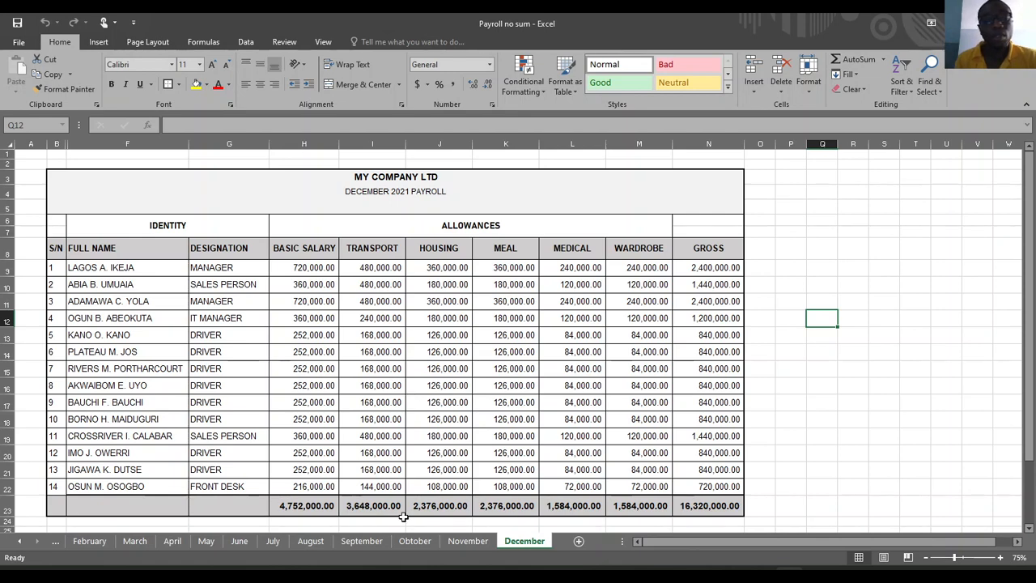
{"action": "left_click", "coordinate": [466, 541]}
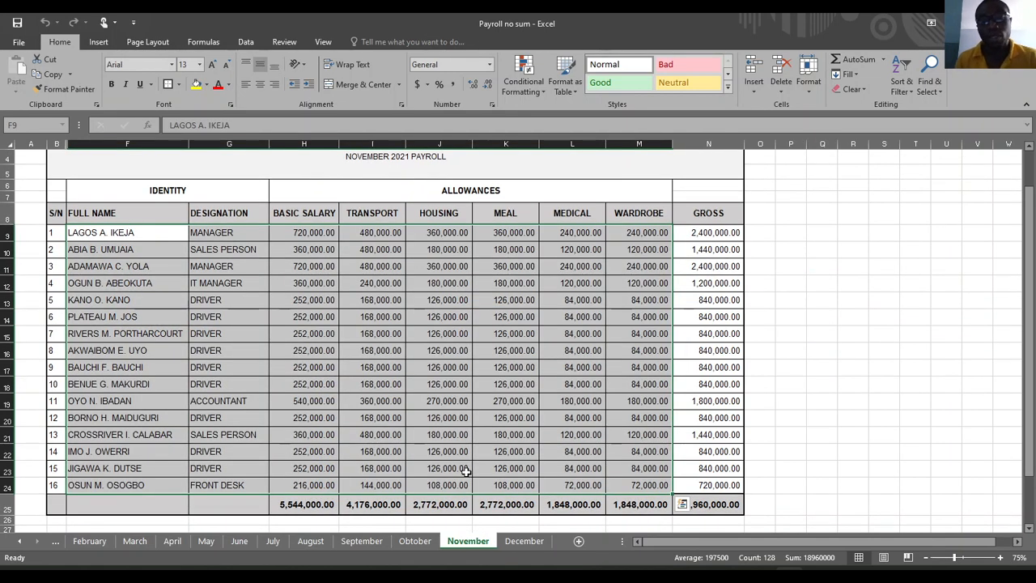
{"action": "left_click", "coordinate": [816, 321]}
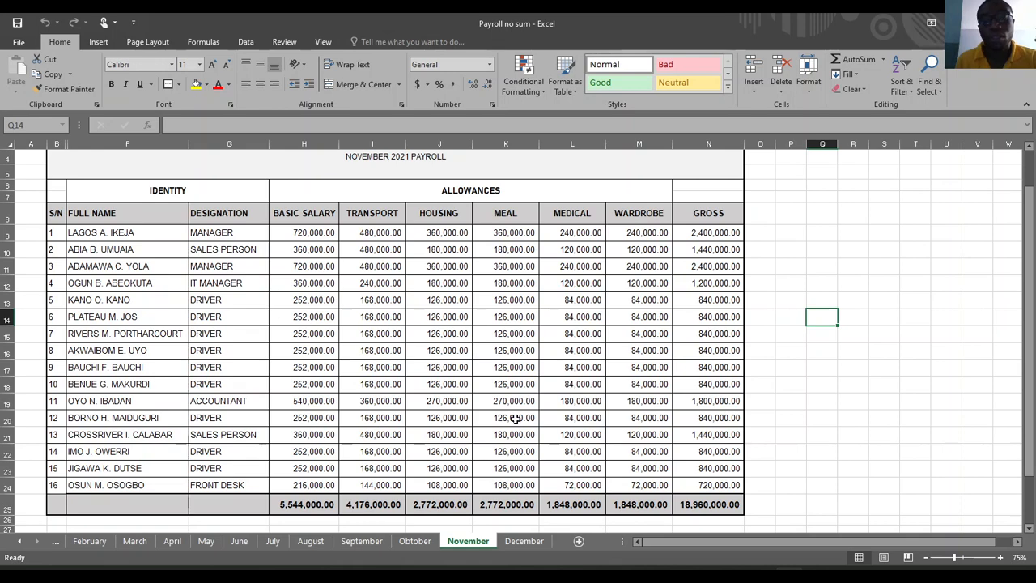
{"action": "left_click", "coordinate": [524, 541]}
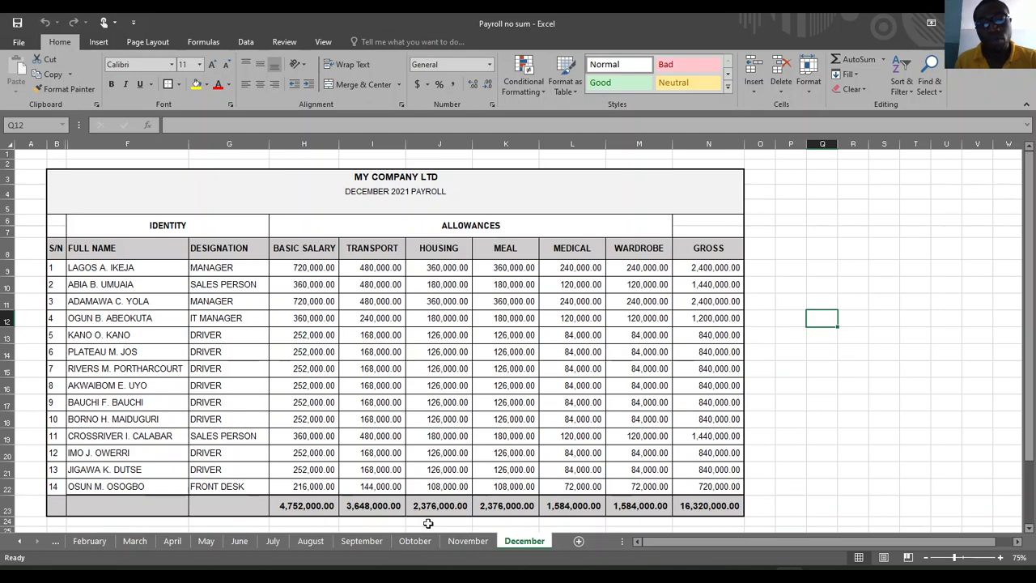
{"action": "left_click", "coordinate": [468, 541]}
{"action": "left_click", "coordinate": [415, 541]}
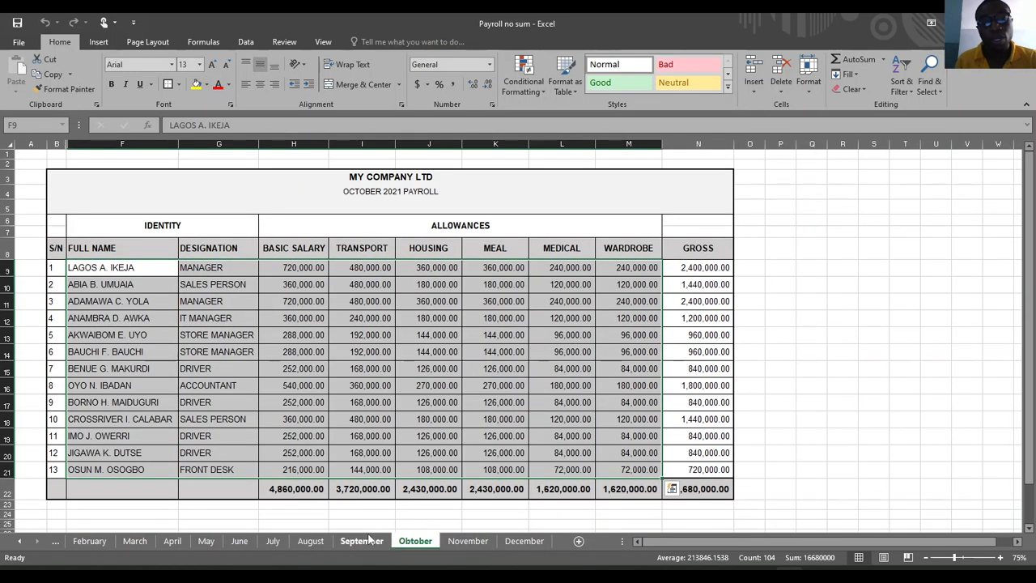
{"action": "left_click", "coordinate": [369, 540]}
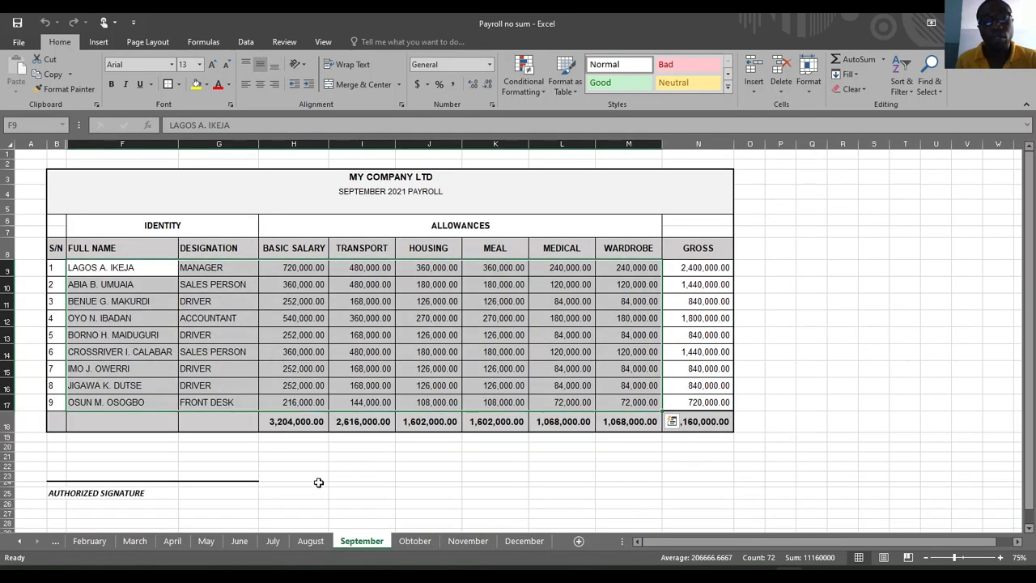
{"action": "left_click", "coordinate": [319, 482]}
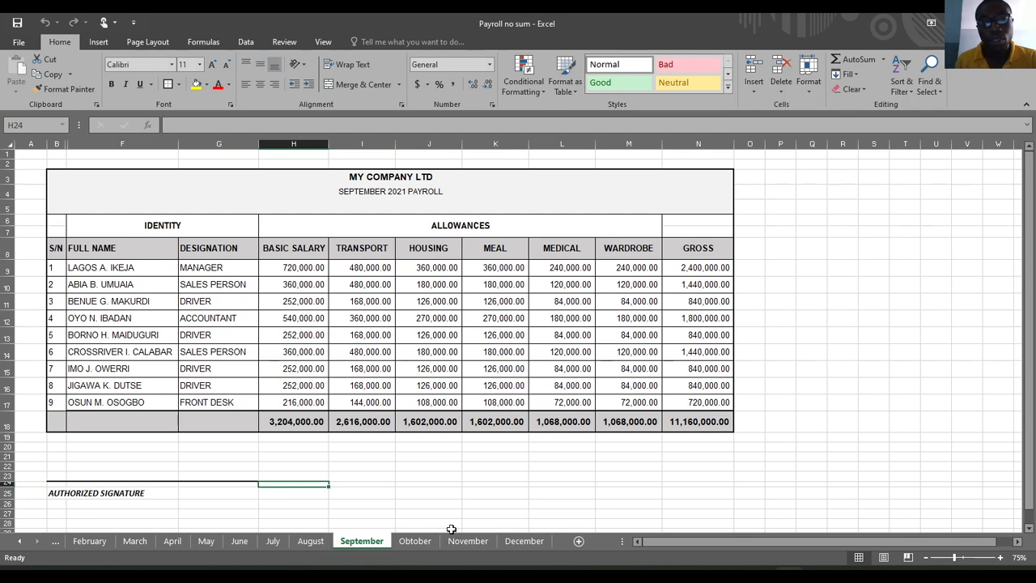
Check the December and February payroll sheets again and return to the January sheet.
{"action": "left_click", "coordinate": [525, 540]}
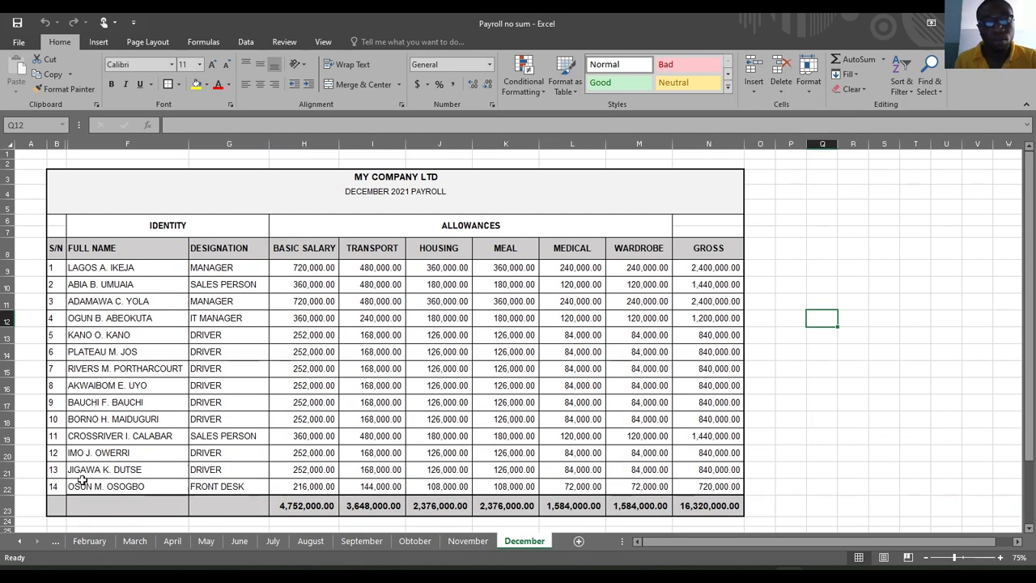
{"action": "left_click", "coordinate": [89, 541]}
{"action": "left_click", "coordinate": [57, 544]}
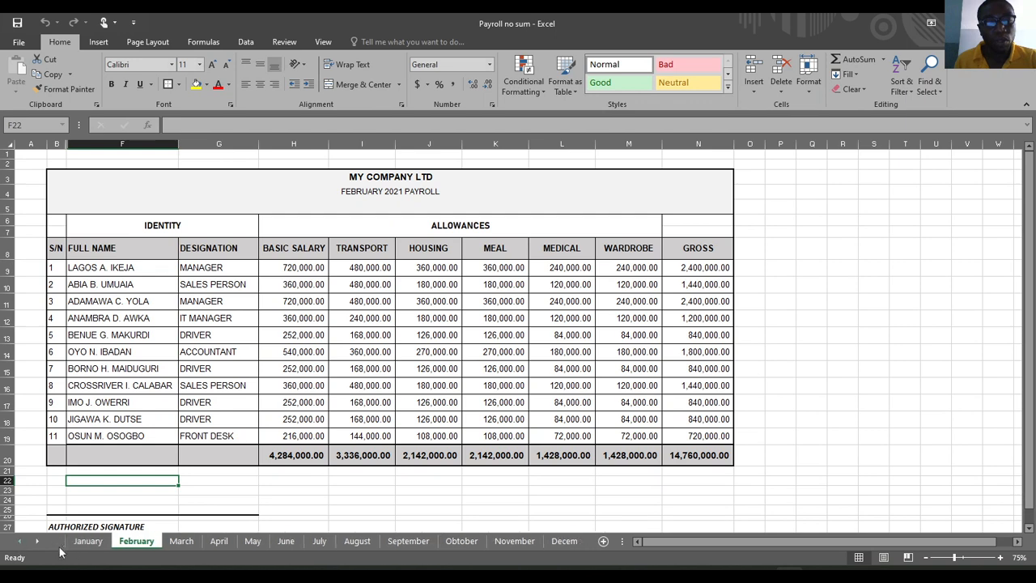
{"action": "left_click", "coordinate": [86, 541]}
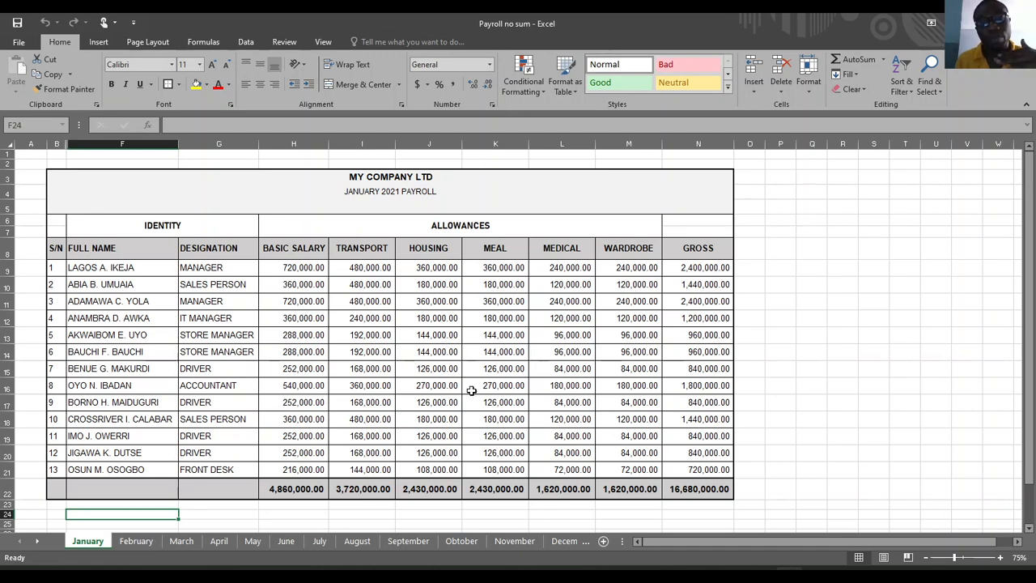
Add a new worksheet after the December sheet and name it Combined.
{"action": "left_click", "coordinate": [565, 542]}
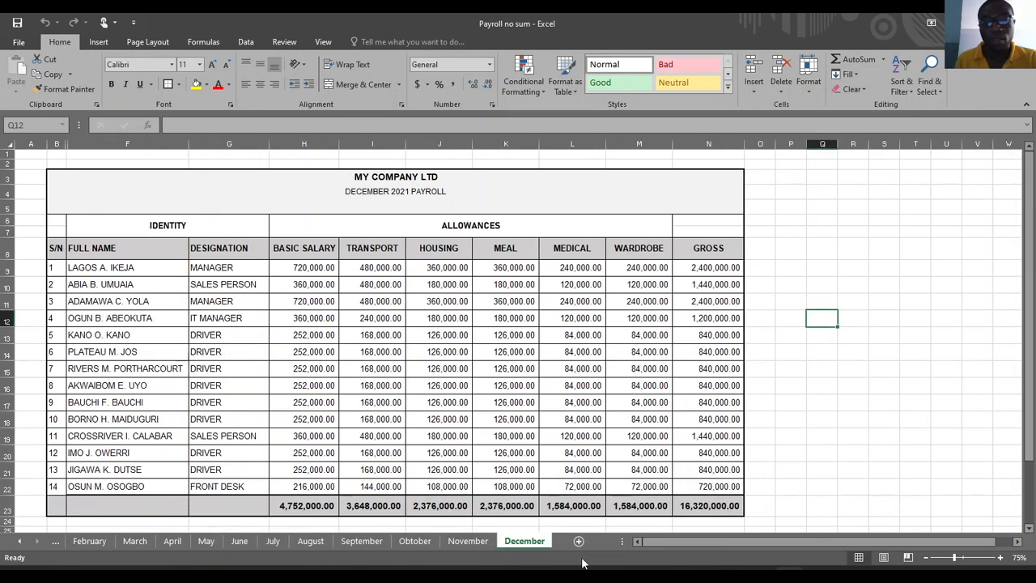
{"action": "left_click", "coordinate": [578, 542]}
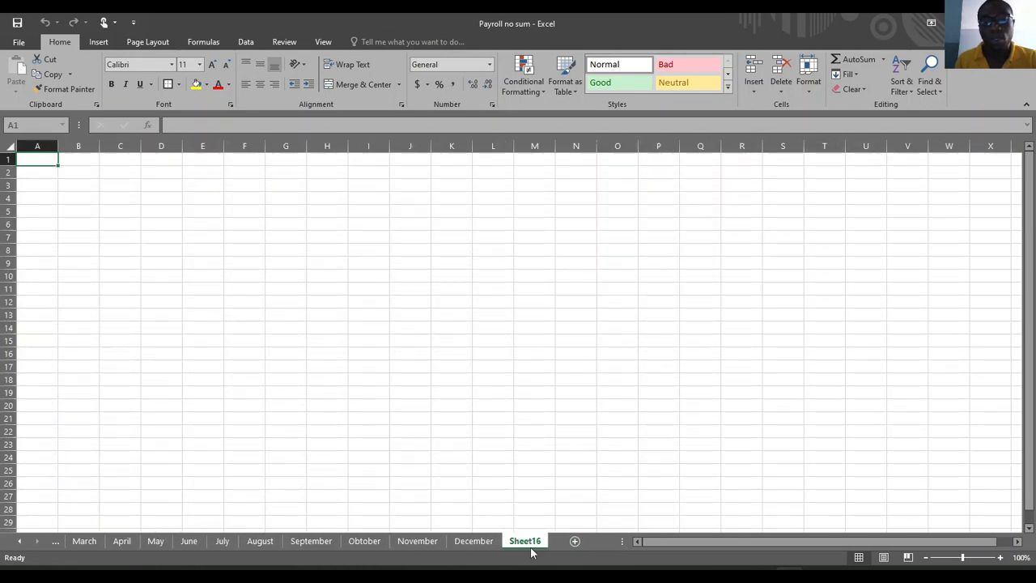
{"action": "double_click", "coordinate": [532, 541]}
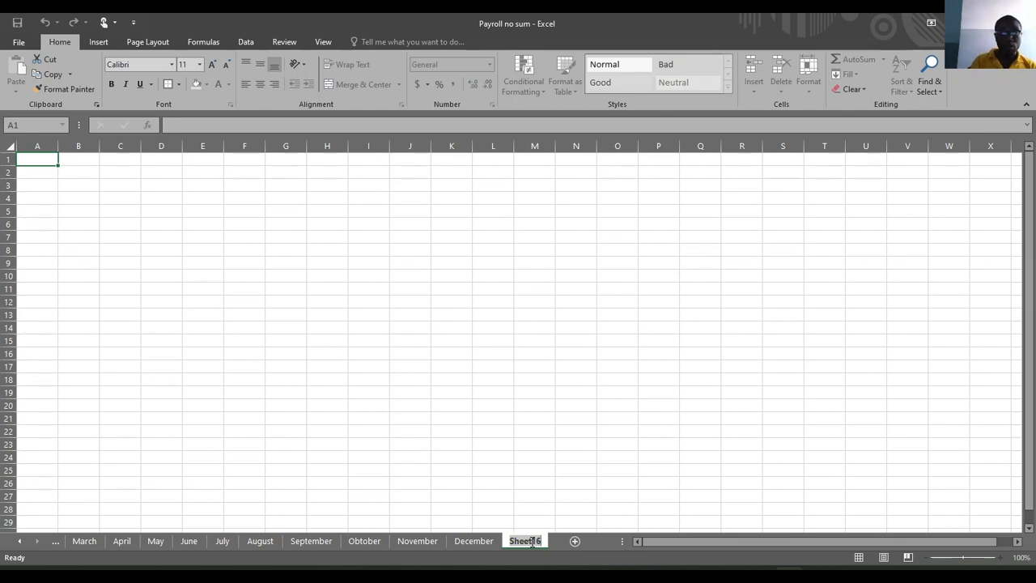
{"action": "type", "text": "Combines"}
{"action": "key", "text": "Return"}
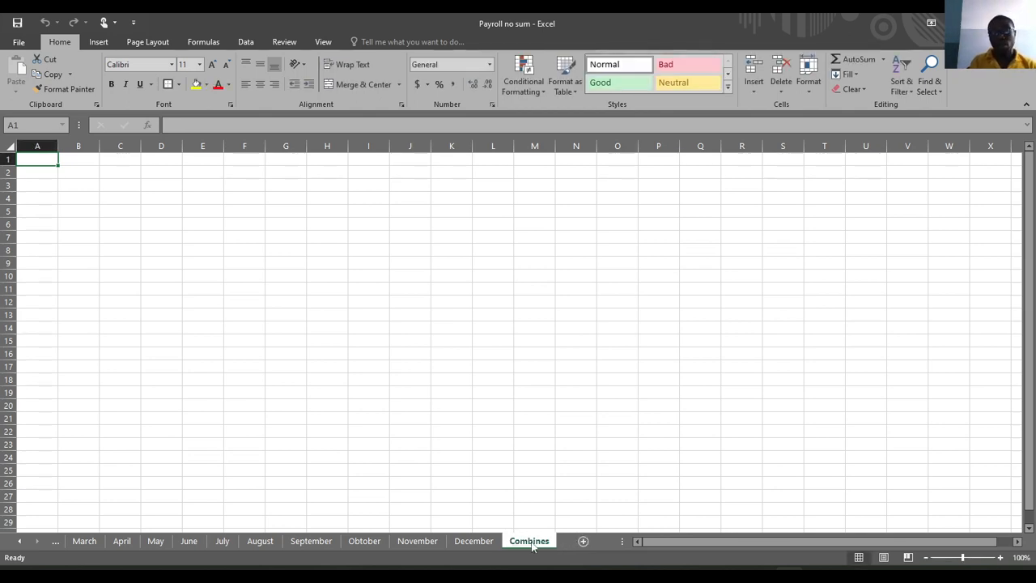
{"action": "double_click", "coordinate": [533, 544]}
{"action": "left_click", "coordinate": [551, 544]}
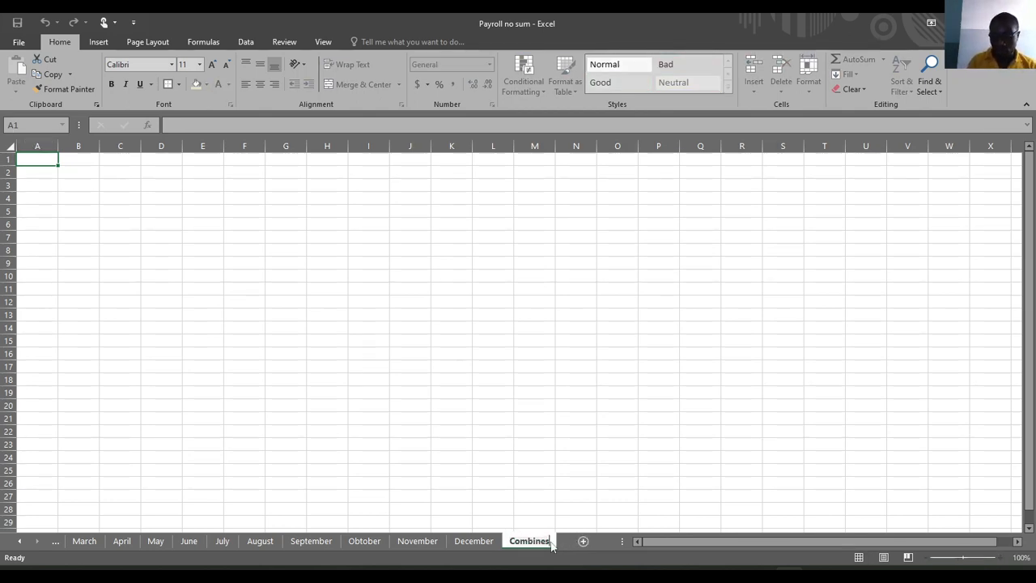
{"action": "key", "text": "BackSpace"}
{"action": "type", "text": "d"}
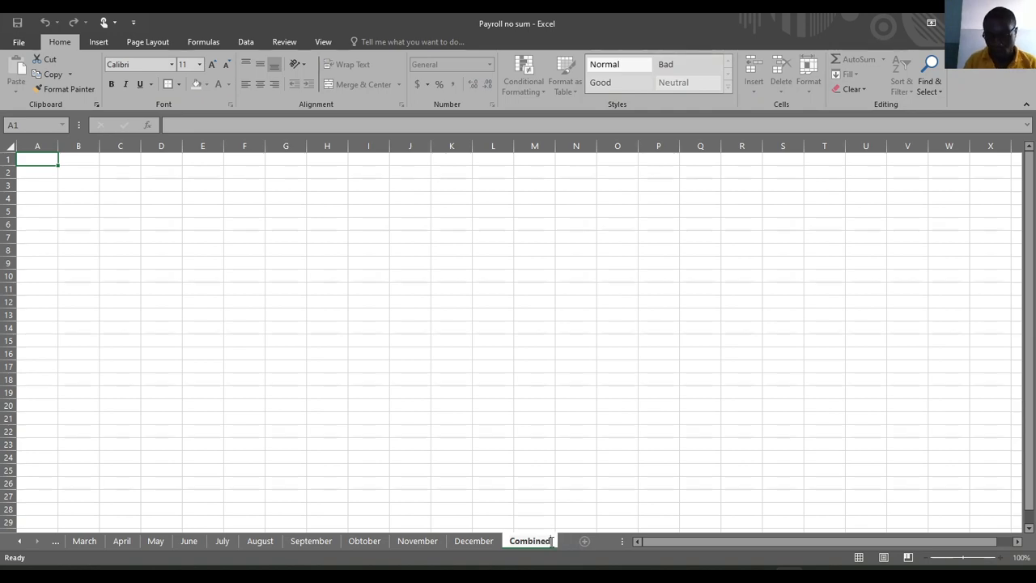
{"action": "key", "text": "Return"}
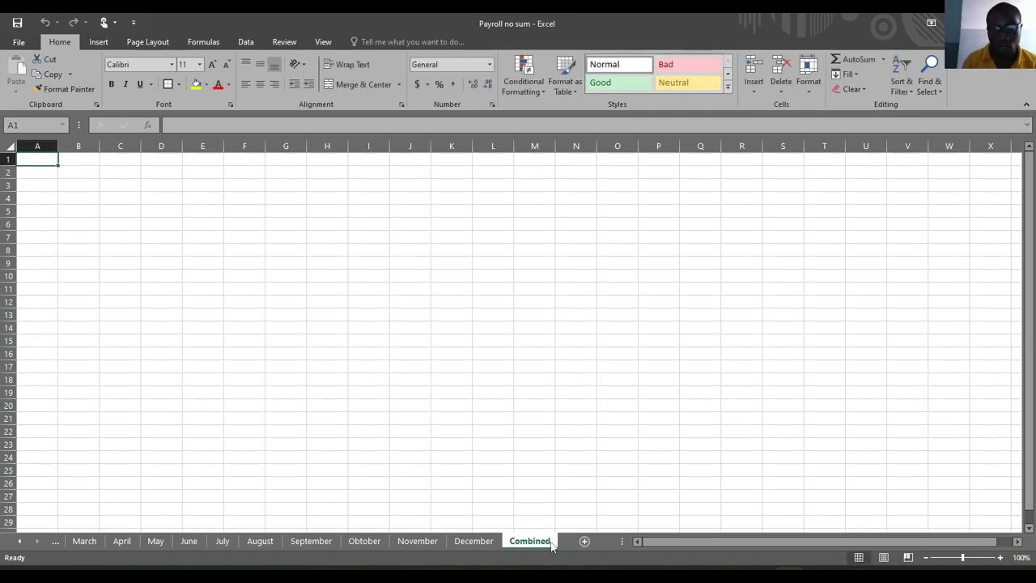
Copy the January payroll table from the FULL NAME header through the last employee's WARDROBE amount, leaving out GROSS and the totals row.
{"action": "left_click", "coordinate": [13, 540]}
{"action": "left_click", "coordinate": [77, 542]}
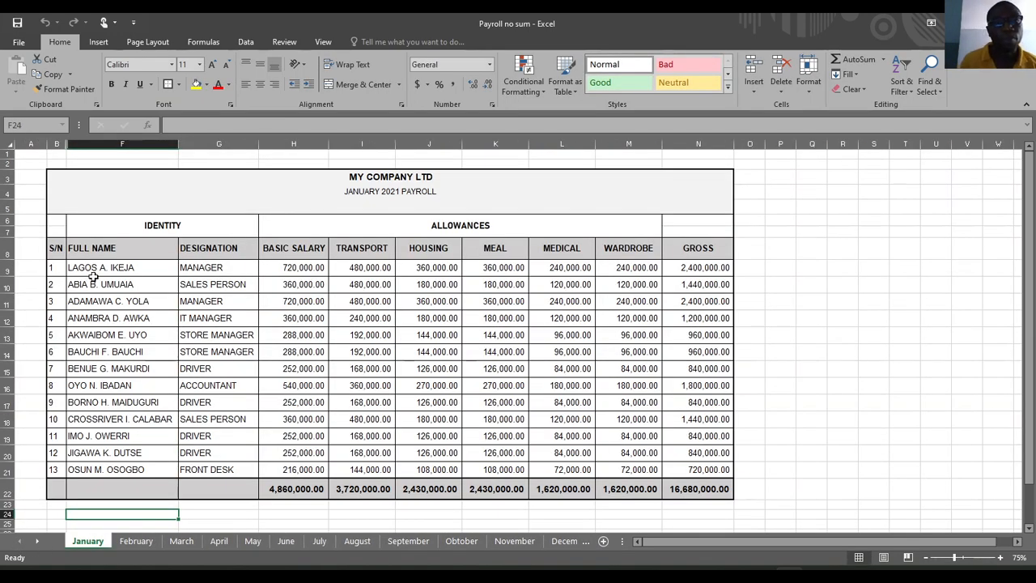
{"action": "left_click_drag", "start_coordinate": [76, 247], "coordinate": [630, 469]}
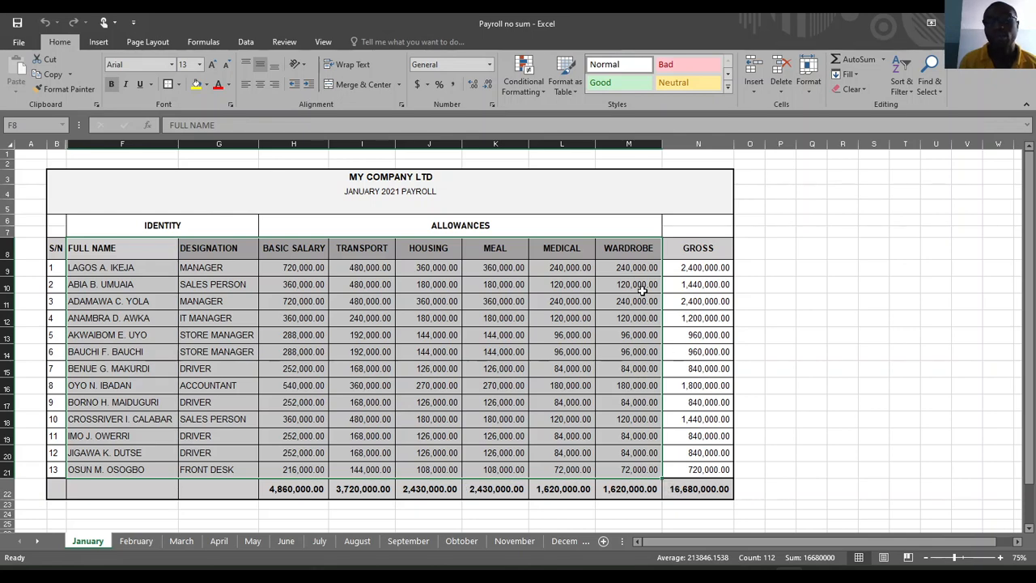
{"action": "left_click", "coordinate": [97, 248]}
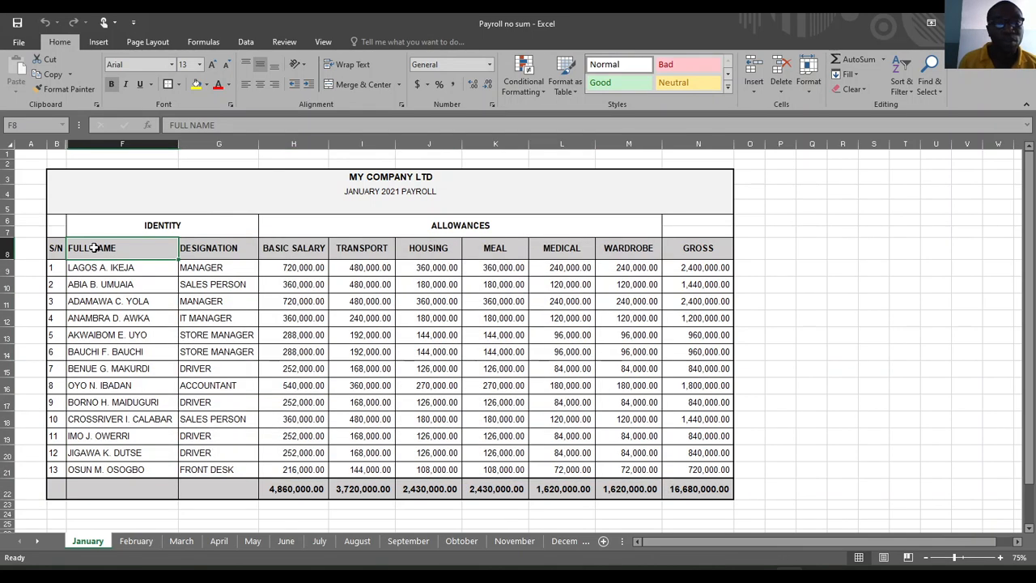
{"action": "left_click_drag", "start_coordinate": [94, 248], "coordinate": [645, 465]}
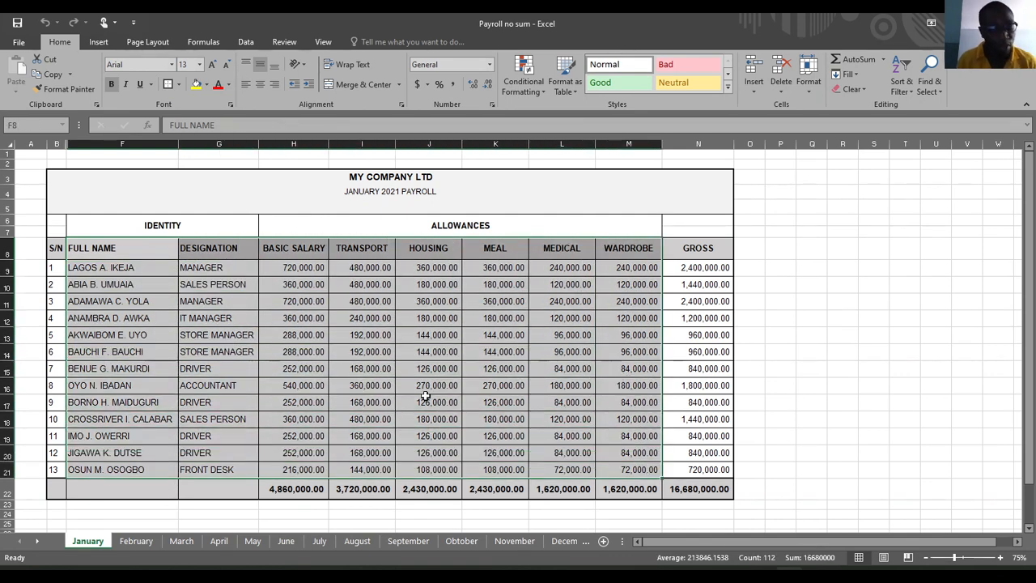
{"action": "key", "text": "ctrl+c"}
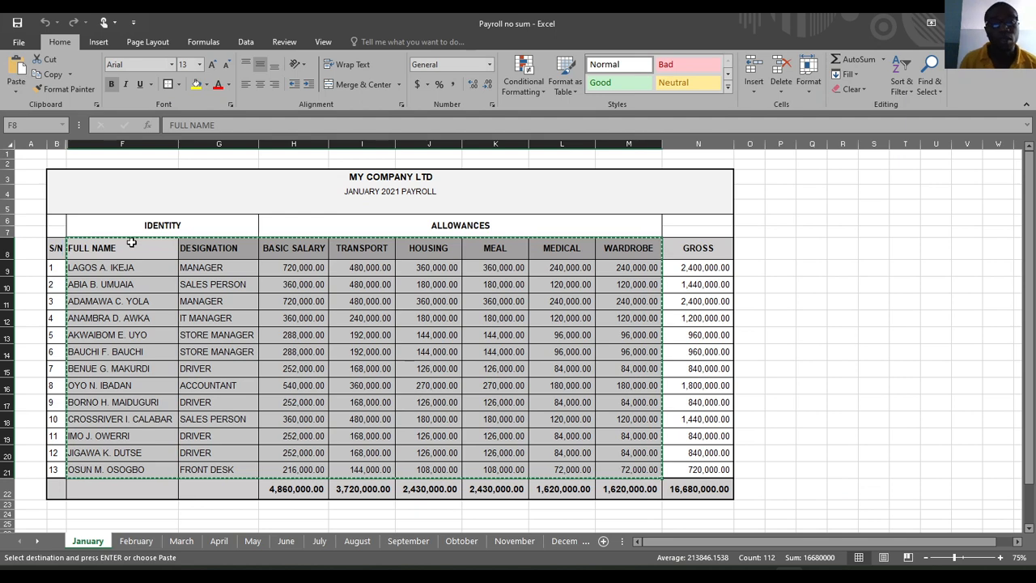
Paste the copied January data as values only into the Combined sheet, starting at cell B3.
{"action": "left_click", "coordinate": [568, 541]}
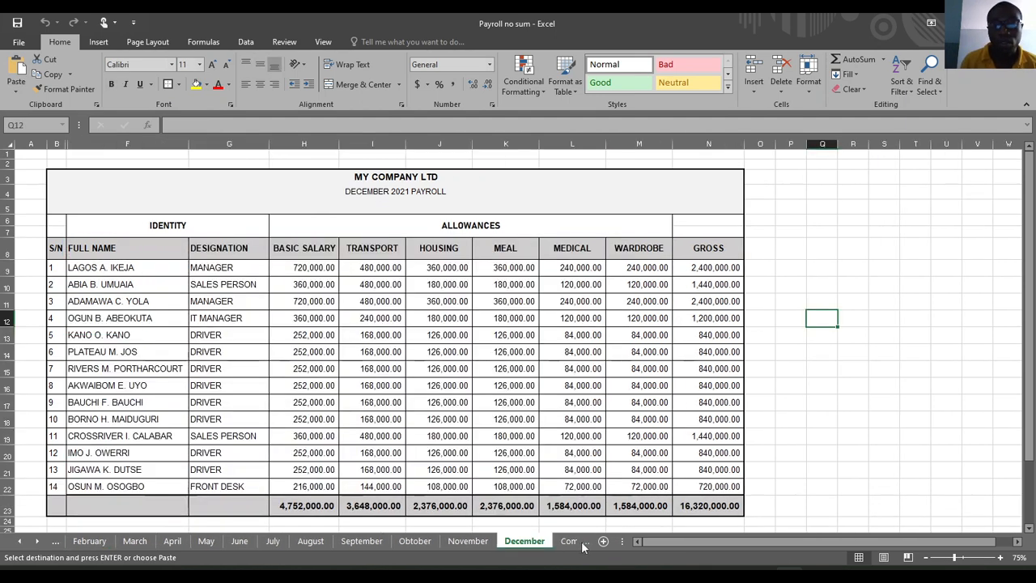
{"action": "left_click", "coordinate": [570, 541]}
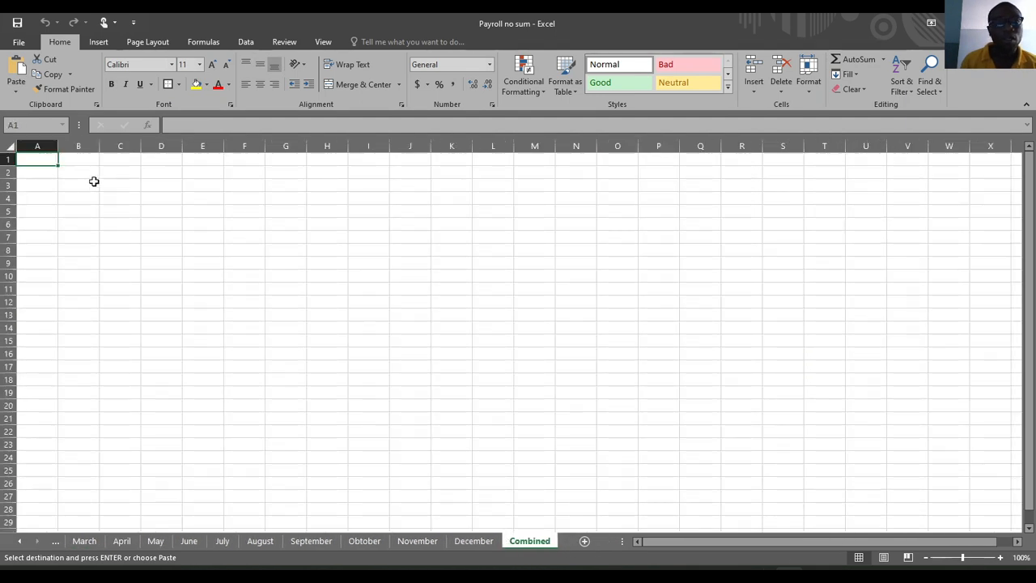
{"action": "left_click", "coordinate": [80, 186]}
{"action": "right_click", "coordinate": [80, 186]}
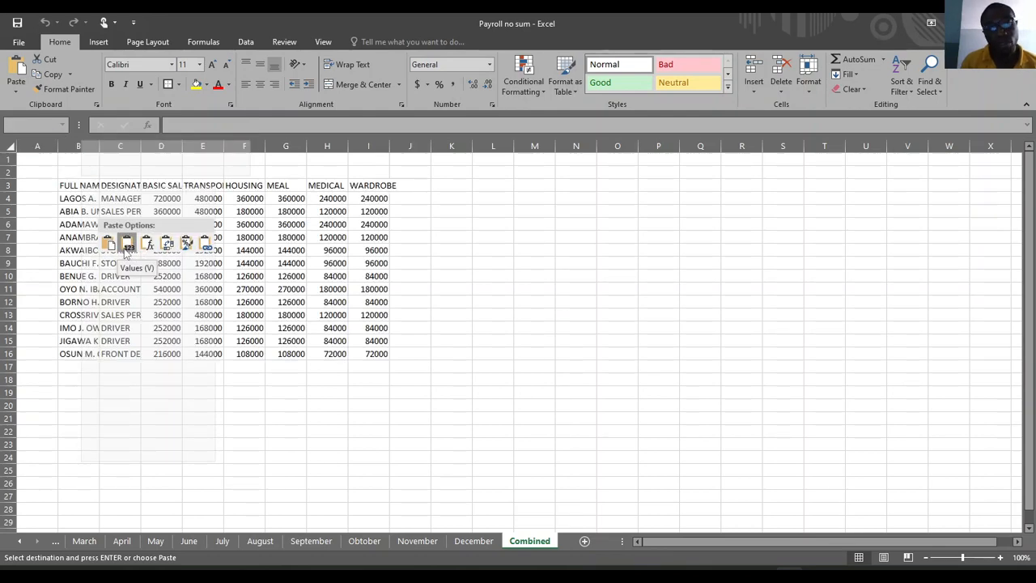
{"action": "left_click", "coordinate": [127, 245]}
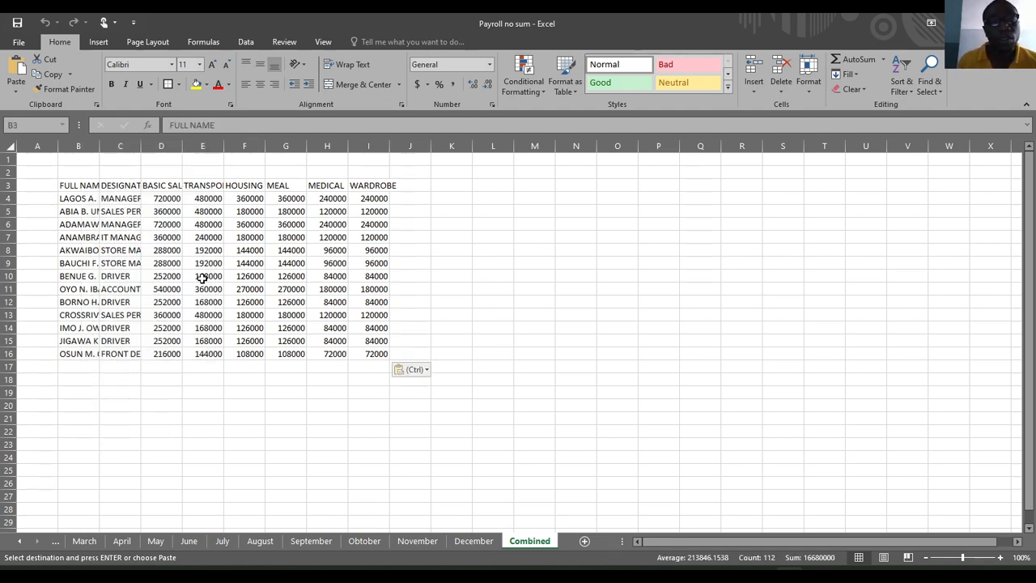
{"action": "left_click", "coordinate": [104, 223]}
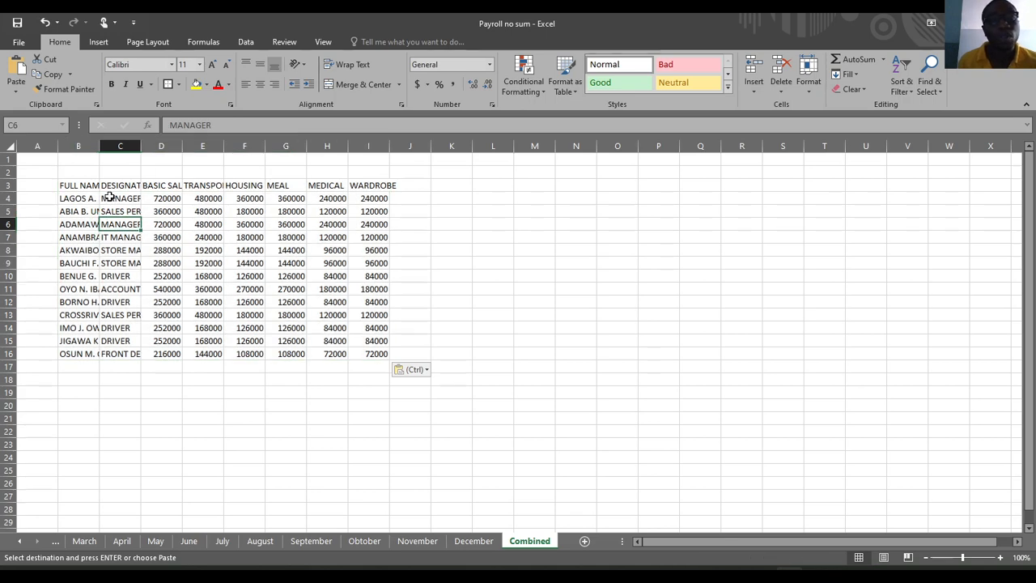
Autofit the widths of the data columns from FULL NAME to WARDROBE on the Combined sheet.
{"action": "left_click_drag", "start_coordinate": [75, 147], "coordinate": [412, 149]}
{"action": "double_click", "coordinate": [389, 145]}
{"action": "left_click", "coordinate": [364, 314]}
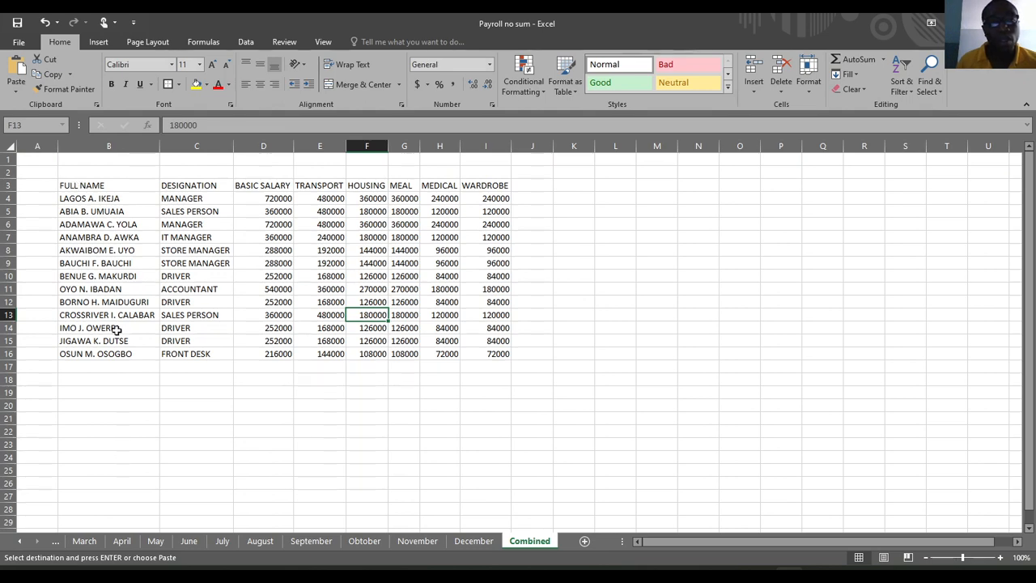
Copy the February employee rows from FULL NAME to WARDROBE, without the header row, GROSS column and totals.
{"action": "left_click", "coordinate": [19, 540]}
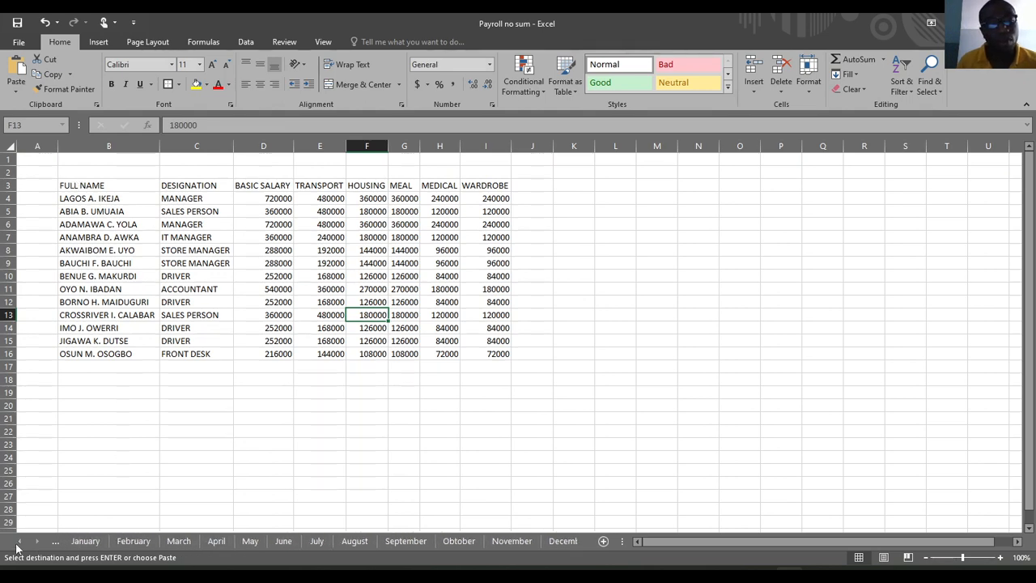
{"action": "left_click", "coordinate": [88, 541]}
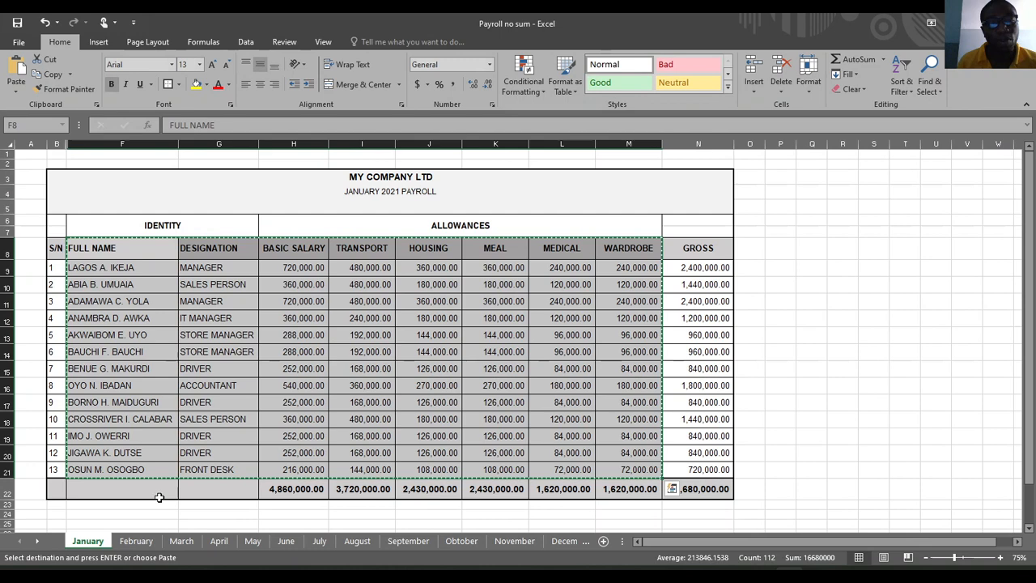
{"action": "left_click", "coordinate": [135, 541]}
{"action": "left_click_drag", "start_coordinate": [85, 267], "coordinate": [624, 430]}
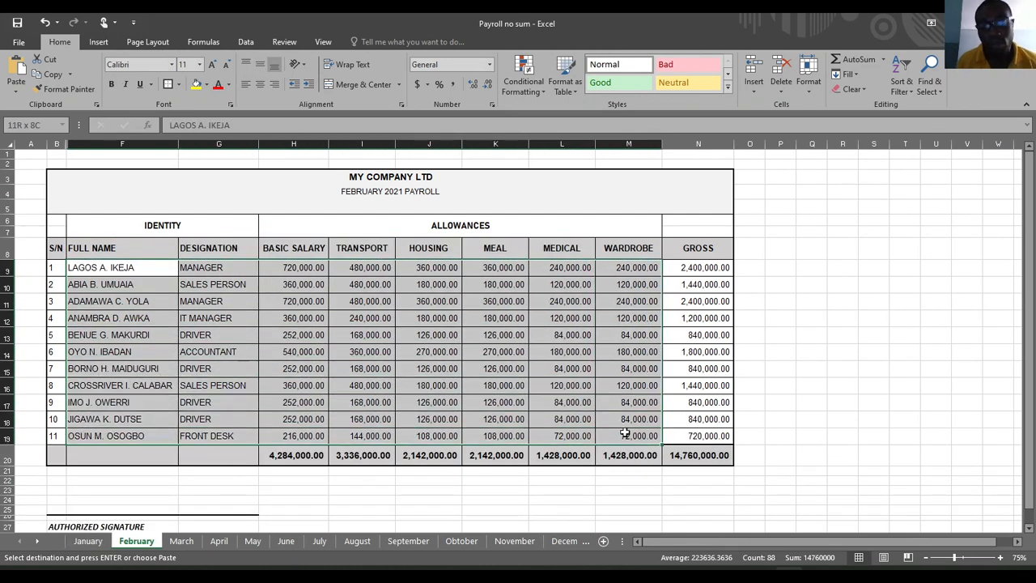
{"action": "key", "text": "ctrl+v"}
{"action": "key", "text": "ctrl+c"}
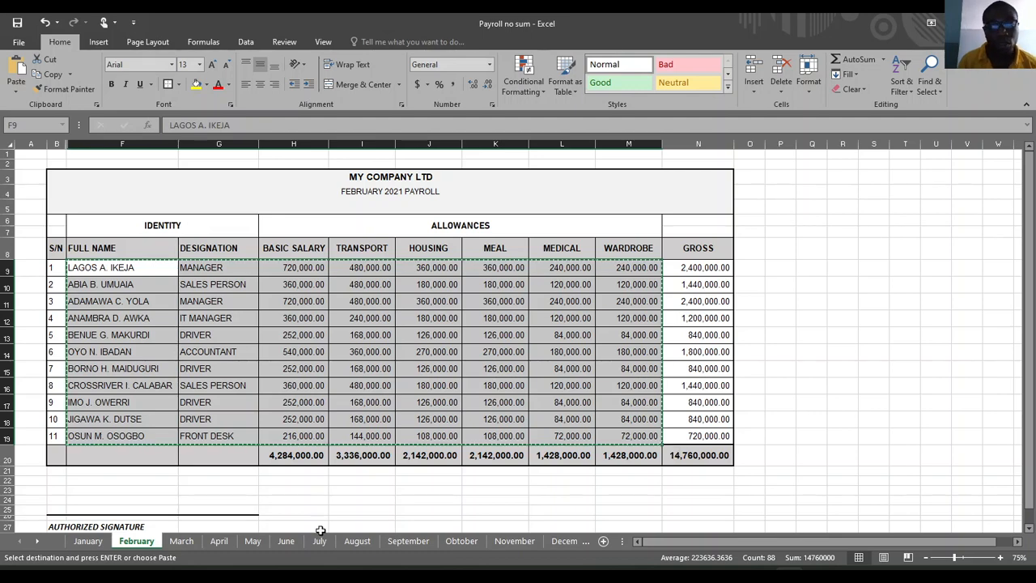
Paste the February rows as values only directly beneath the January data on the Combined sheet, starting at cell B17.
{"action": "left_click", "coordinate": [584, 540]}
{"action": "left_click", "coordinate": [536, 540]}
{"action": "left_click", "coordinate": [575, 541]}
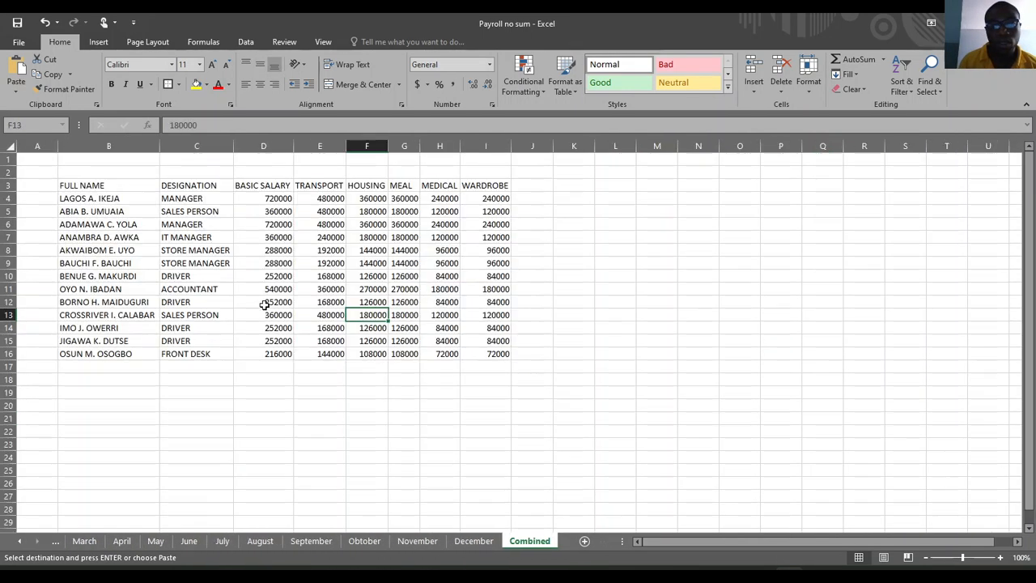
{"action": "left_click", "coordinate": [78, 365]}
{"action": "right_click", "coordinate": [78, 365]}
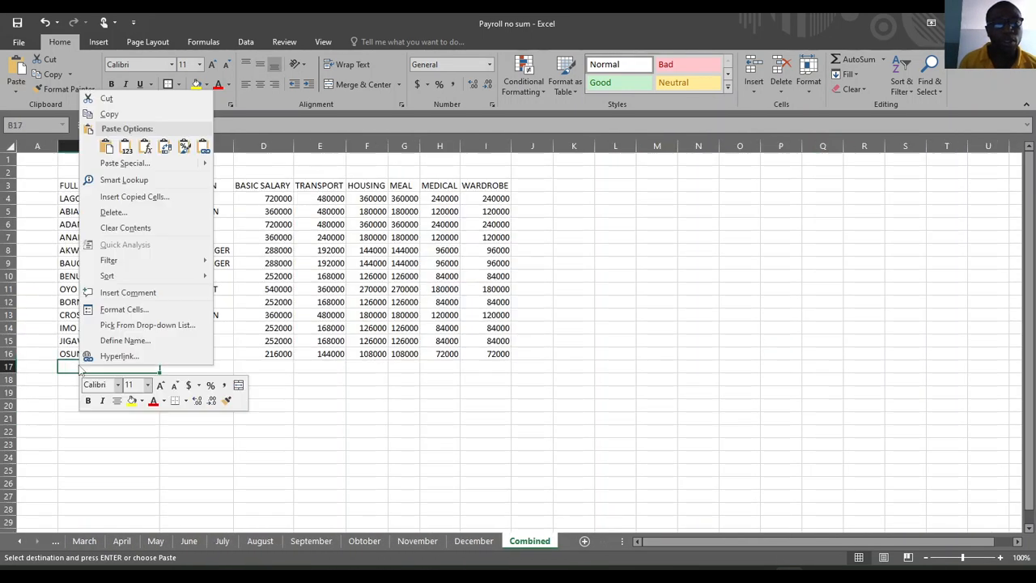
{"action": "left_click", "coordinate": [126, 147]}
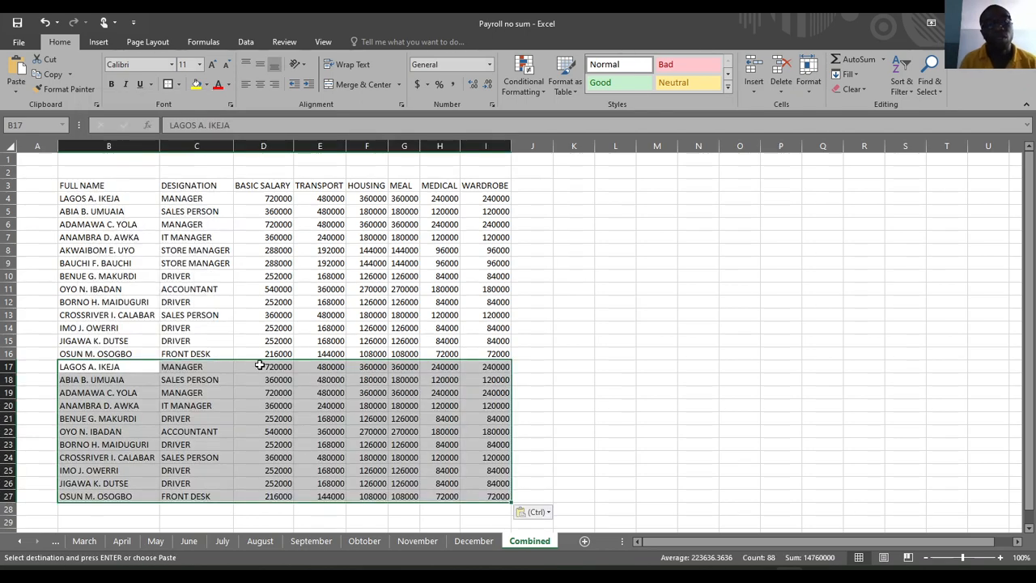
{"action": "left_click", "coordinate": [87, 222]}
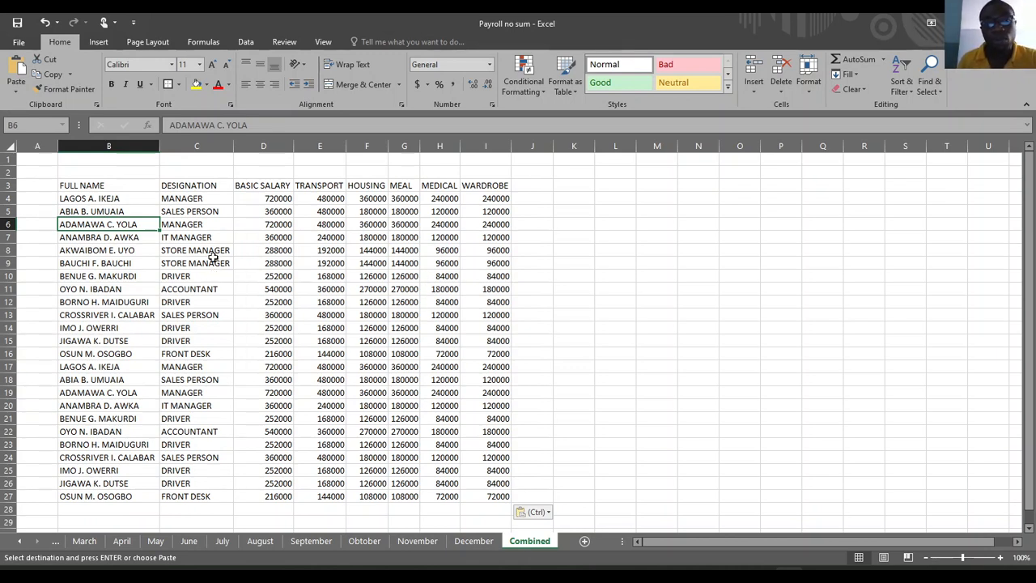
Go back to the monthly sheets and open the March payroll sheet.
{"action": "left_click", "coordinate": [19, 540]}
{"action": "left_click", "coordinate": [20, 541]}
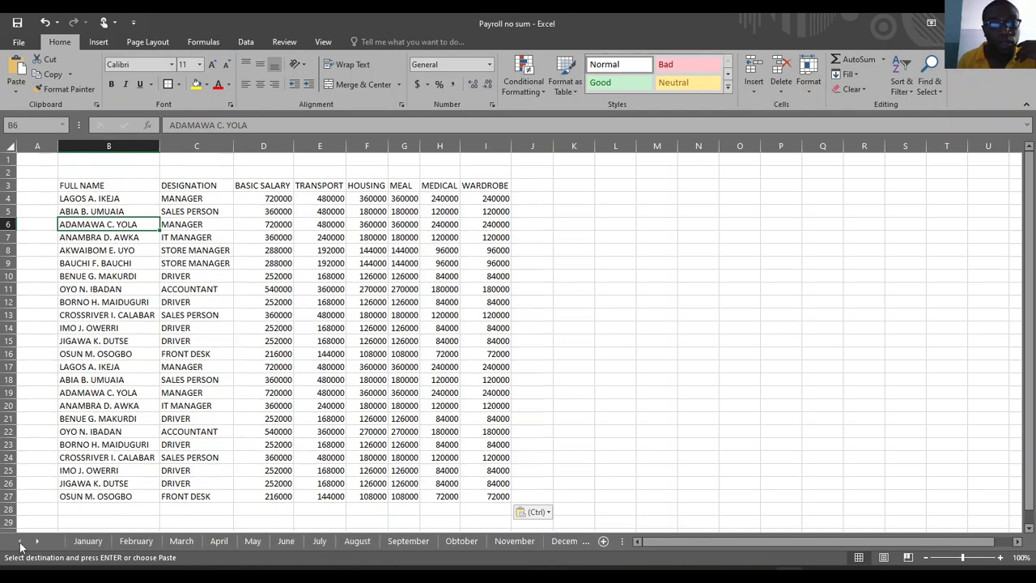
{"action": "left_click", "coordinate": [136, 542]}
{"action": "left_click", "coordinate": [179, 541]}
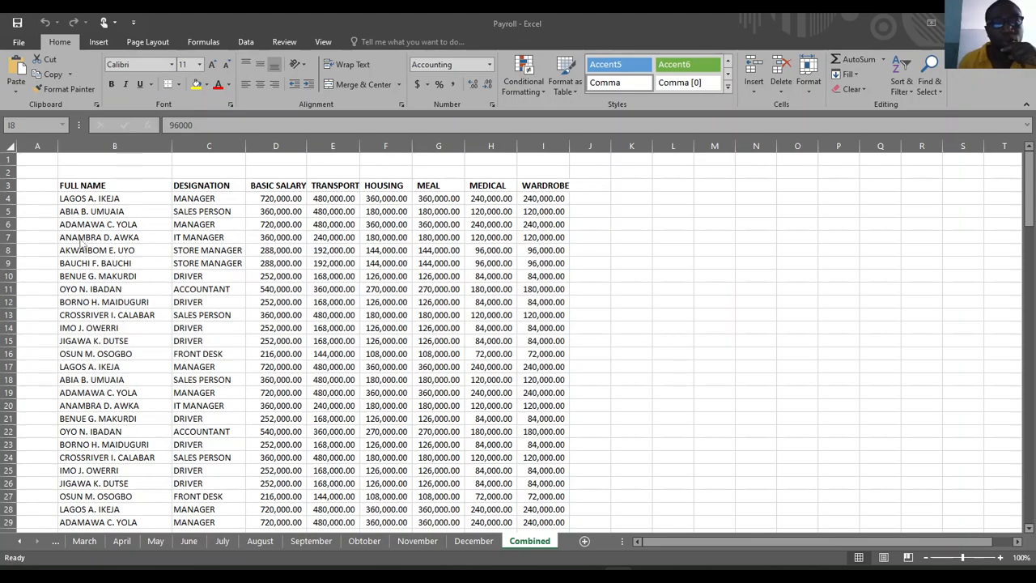
Look through the Combined sheet of the Payroll workbook, checking the stacked monthly rows, the amount columns and the header row.
{"action": "scroll", "coordinate": [141, 245], "scroll_direction": "down", "scroll_amount": 16}
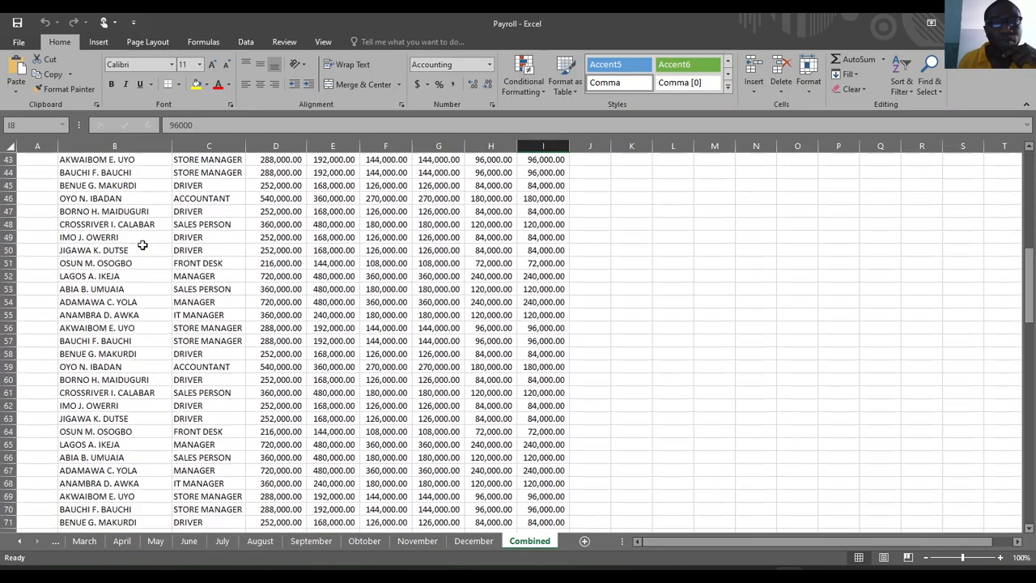
{"action": "scroll", "coordinate": [141, 244], "scroll_direction": "up", "scroll_amount": 14}
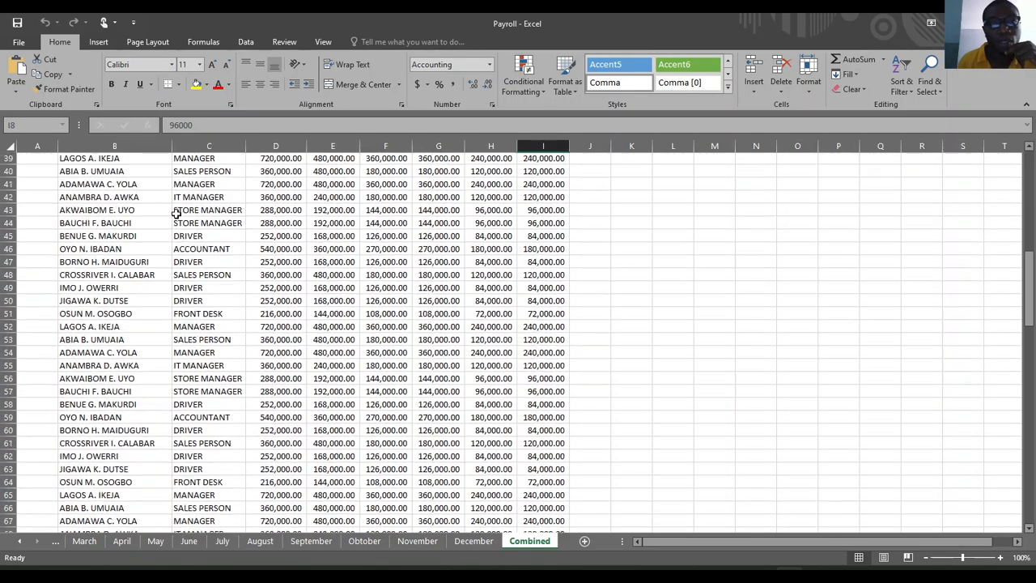
{"action": "scroll", "coordinate": [243, 206], "scroll_direction": "up", "scroll_amount": 2}
{"action": "left_click_drag", "start_coordinate": [276, 146], "coordinate": [549, 153]}
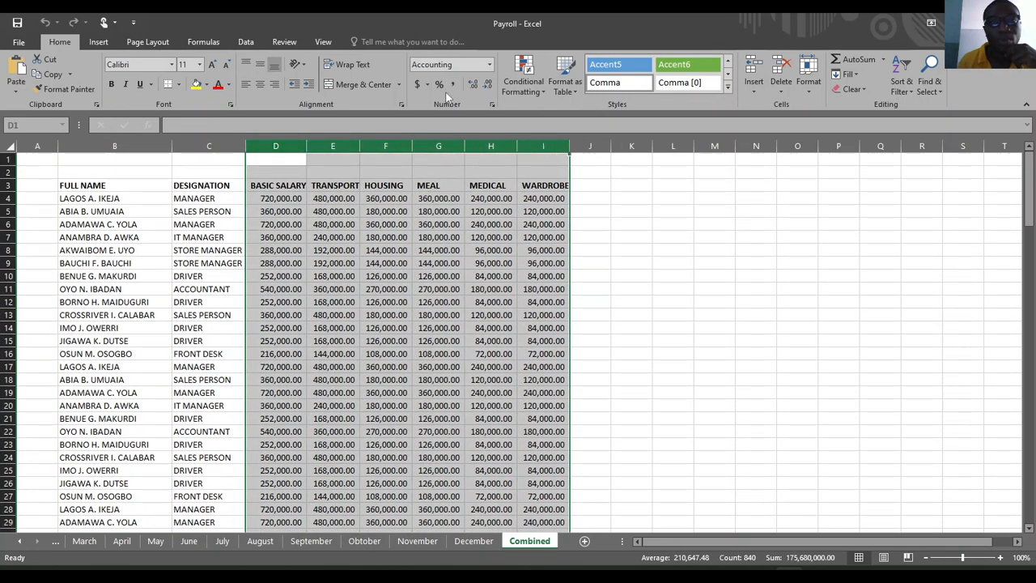
{"action": "left_click", "coordinate": [386, 276]}
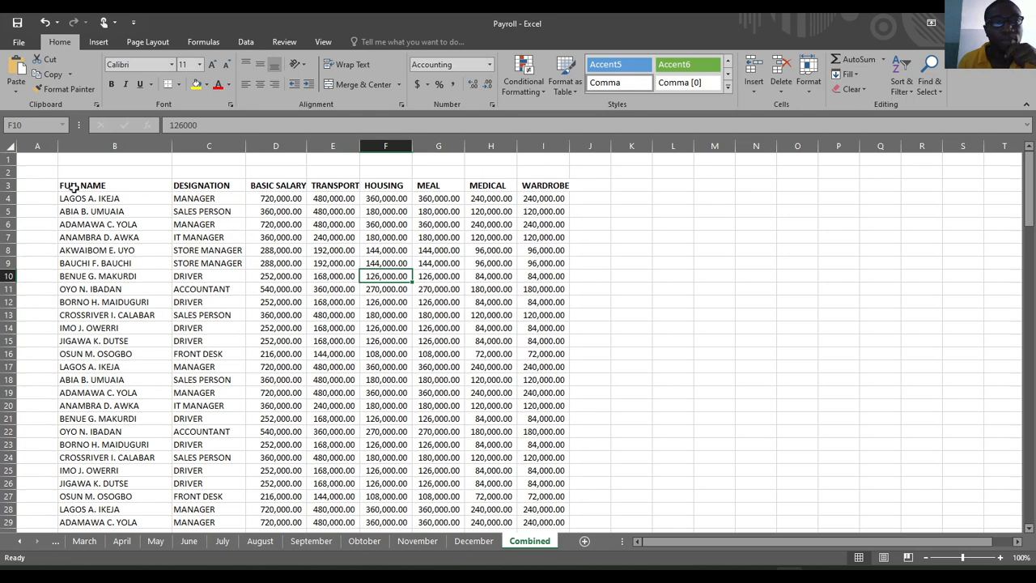
{"action": "left_click_drag", "start_coordinate": [72, 188], "coordinate": [536, 187]}
{"action": "left_click", "coordinate": [510, 278]}
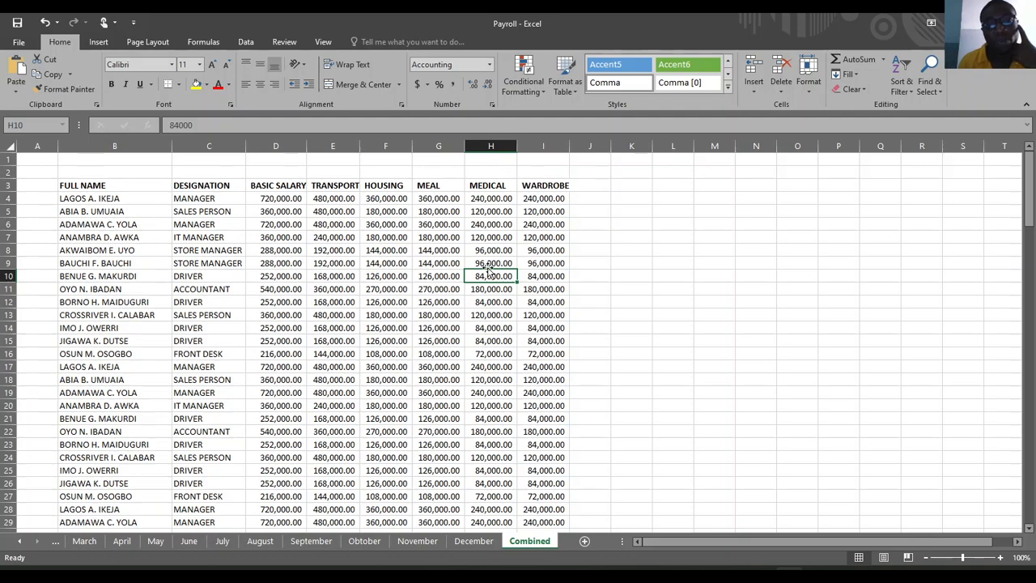
Examine the Combined list for employees repeated across months, starting with the first employee's row.
{"action": "scroll", "coordinate": [77, 234], "scroll_direction": "down", "scroll_amount": 1}
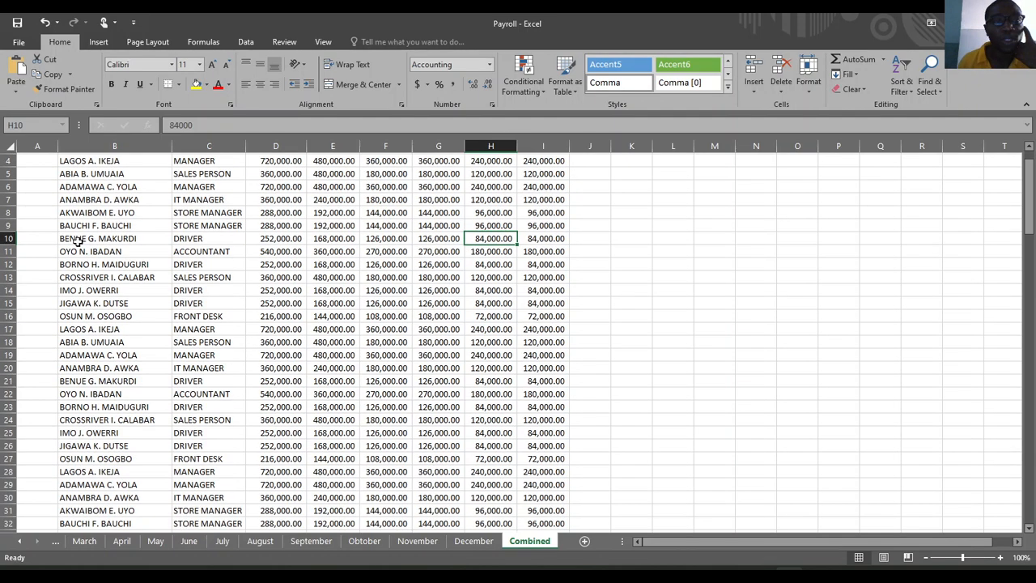
{"action": "scroll", "coordinate": [89, 232], "scroll_direction": "up", "scroll_amount": 1}
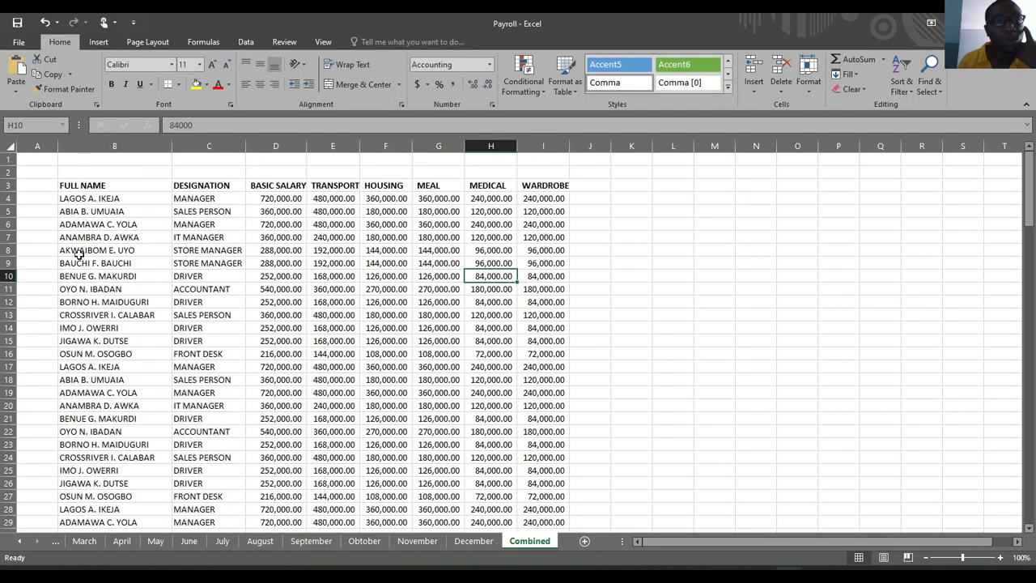
{"action": "scroll", "coordinate": [119, 387], "scroll_direction": "down", "scroll_amount": 6}
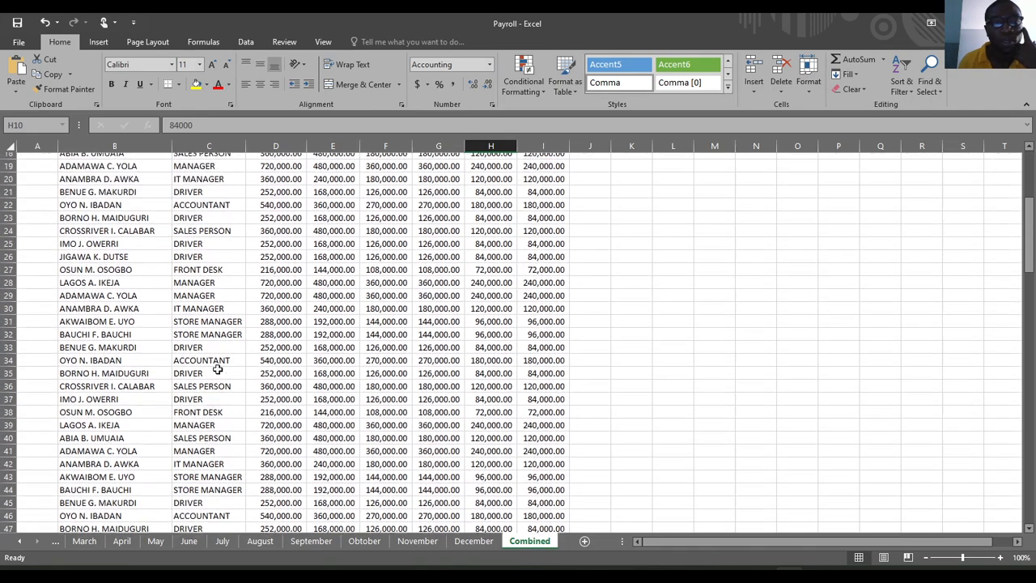
{"action": "scroll", "coordinate": [216, 369], "scroll_direction": "up", "scroll_amount": 6}
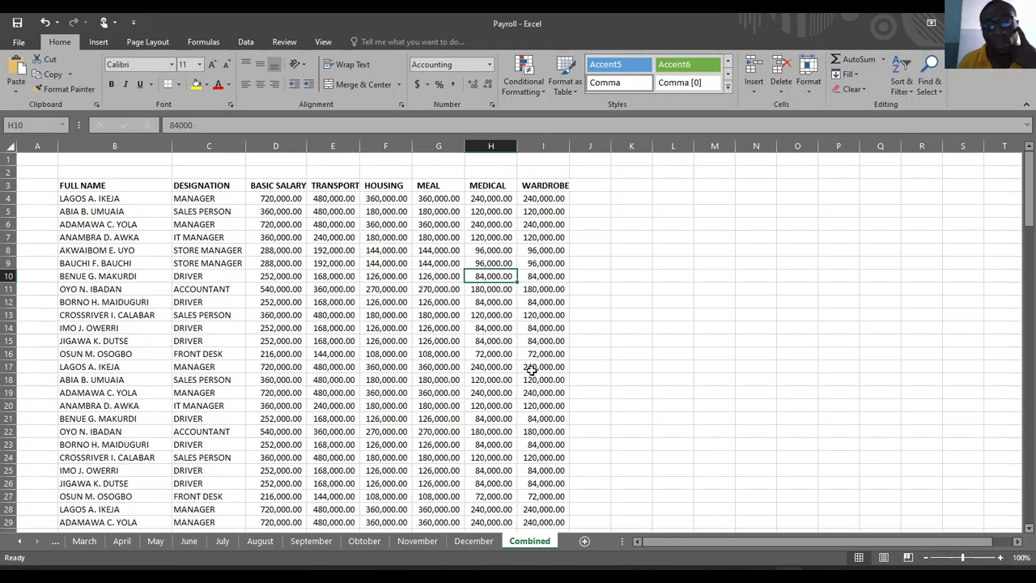
{"action": "left_click", "coordinate": [546, 200]}
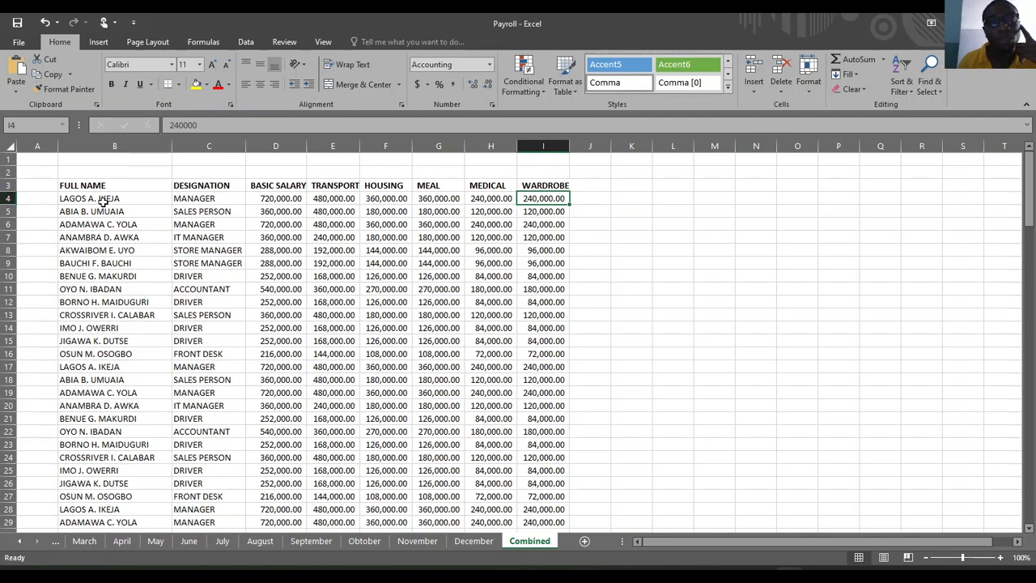
{"action": "scroll", "coordinate": [74, 380], "scroll_direction": "down", "scroll_amount": 15}
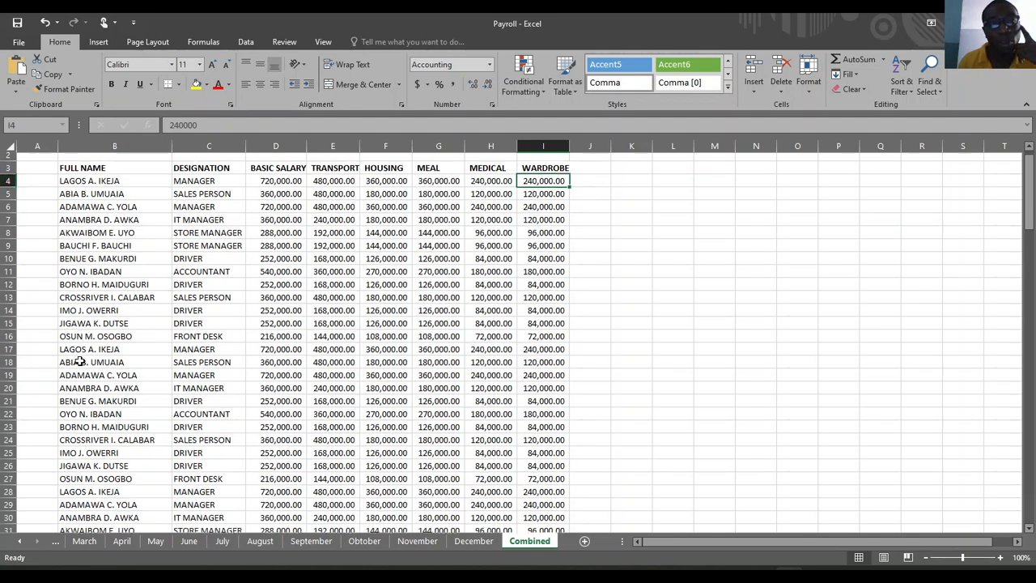
{"action": "scroll", "coordinate": [81, 358], "scroll_direction": "up", "scroll_amount": 15}
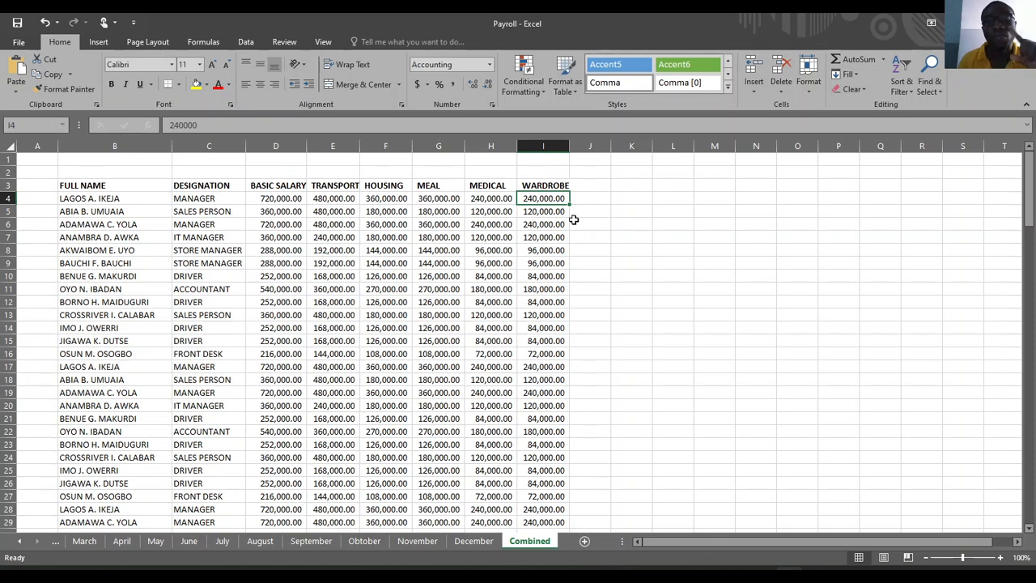
{"action": "left_click", "coordinate": [8, 199]}
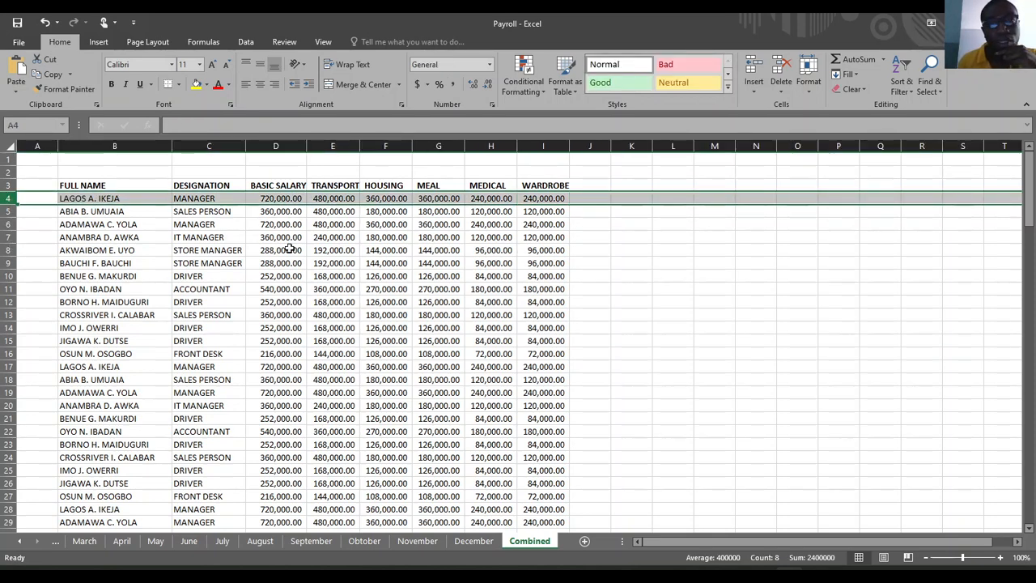
{"action": "left_click", "coordinate": [354, 290]}
{"action": "scroll", "coordinate": [185, 259], "scroll_direction": "down", "scroll_amount": 9}
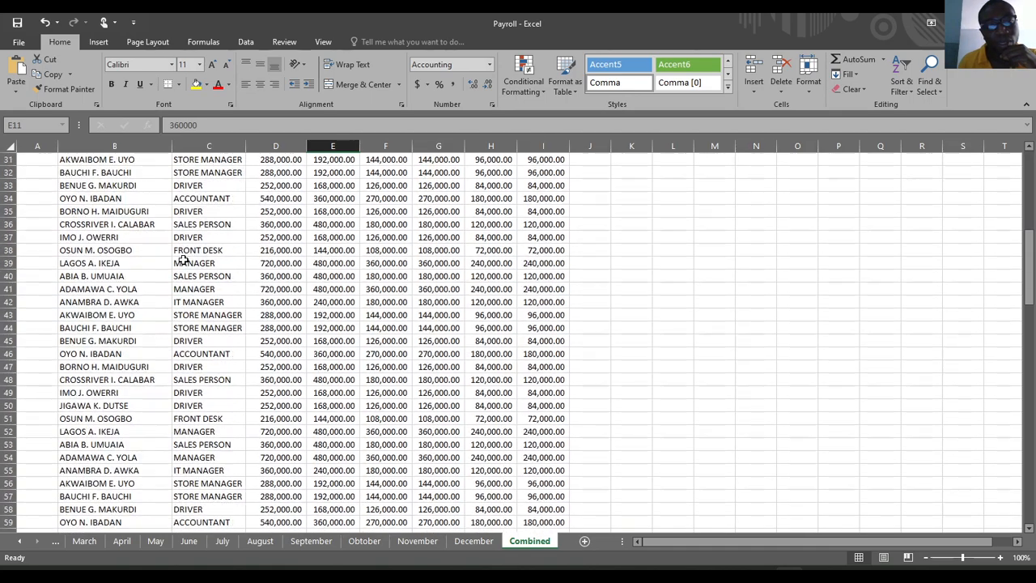
Examine the Combined sheet down to its last row, including the empty row above the headers and the empty column beside the names.
{"action": "scroll", "coordinate": [185, 259], "scroll_direction": "down", "scroll_amount": 20}
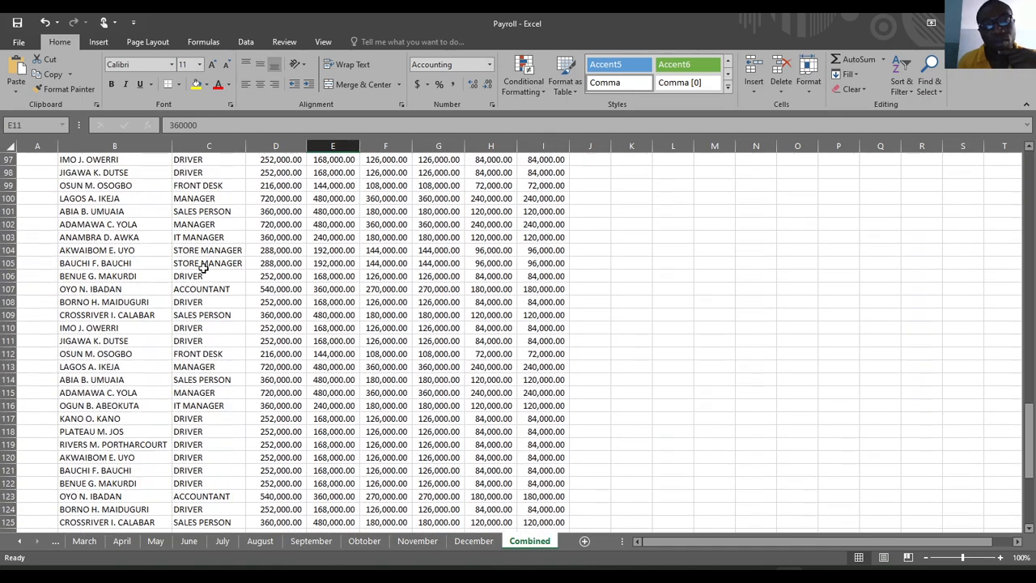
{"action": "scroll", "coordinate": [204, 271], "scroll_direction": "down", "scroll_amount": 3}
{"action": "scroll", "coordinate": [396, 263], "scroll_direction": "up", "scroll_amount": 20}
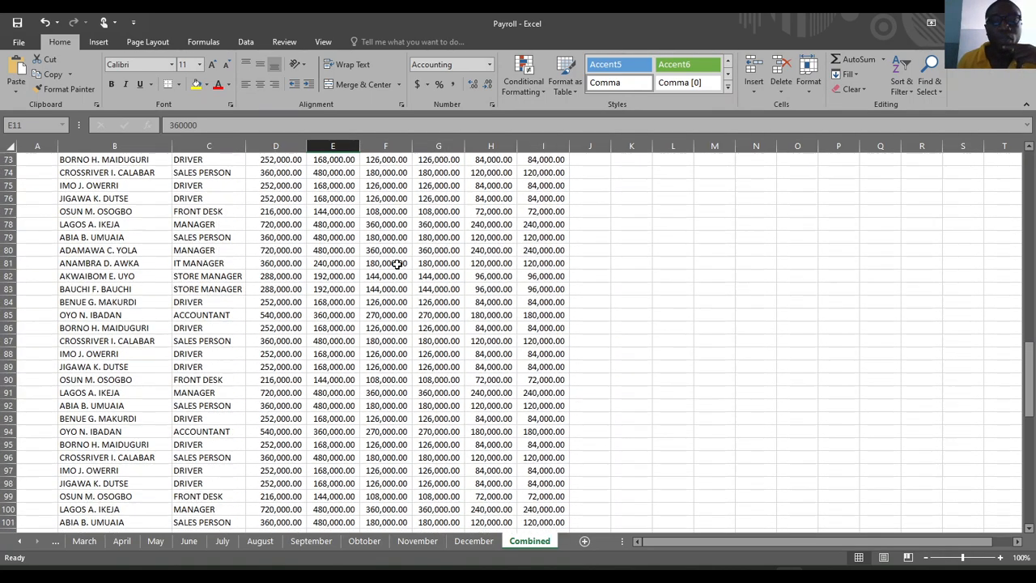
{"action": "scroll", "coordinate": [397, 263], "scroll_direction": "up", "scroll_amount": 5}
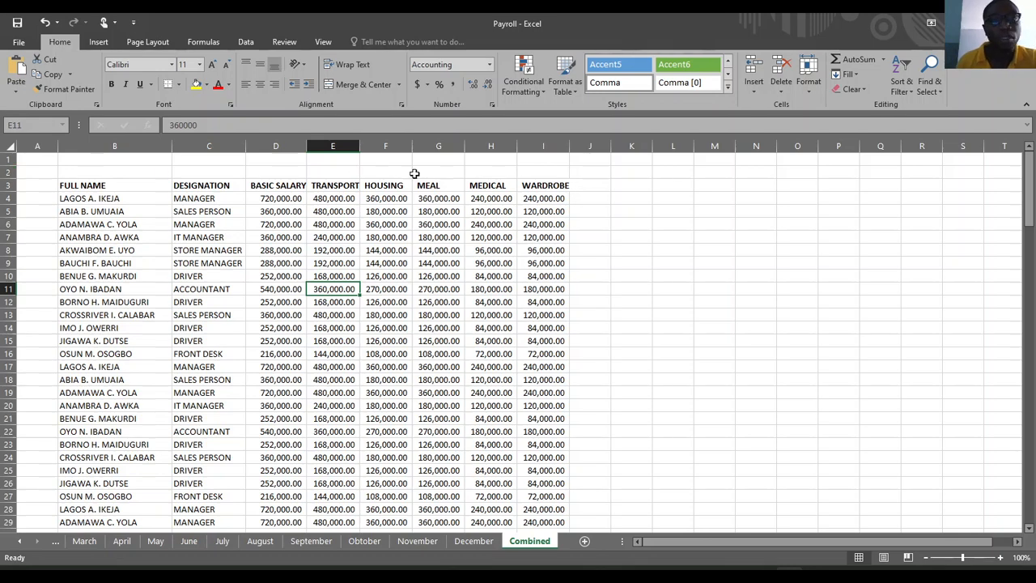
{"action": "left_click", "coordinate": [8, 171]}
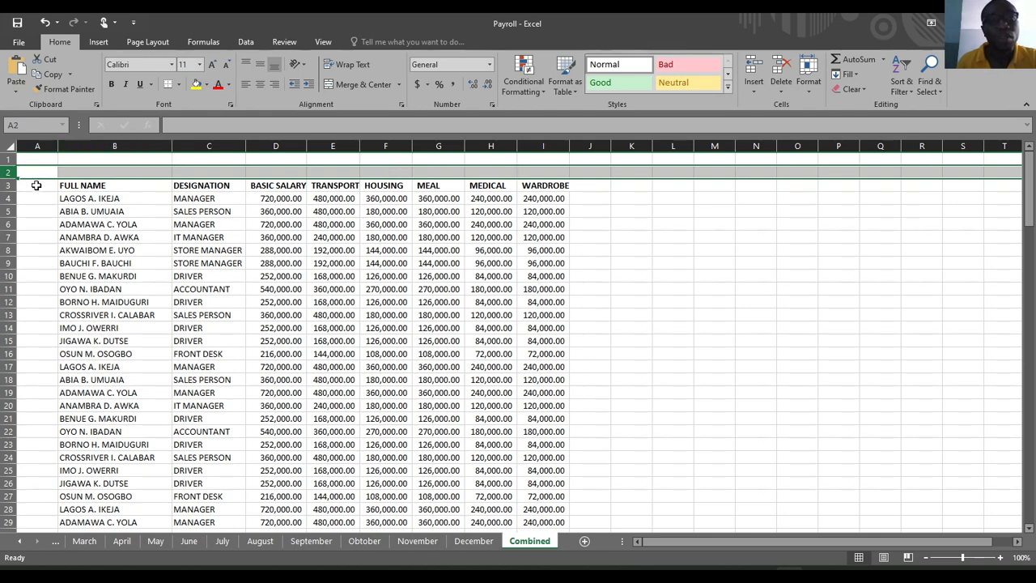
{"action": "left_click", "coordinate": [37, 149]}
{"action": "scroll", "coordinate": [423, 276], "scroll_direction": "down", "scroll_amount": 20}
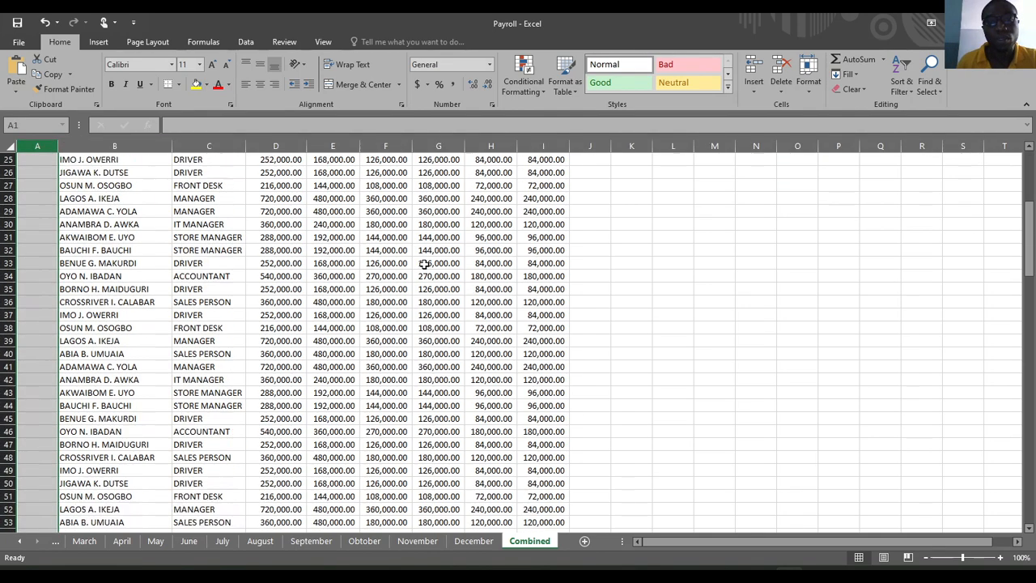
{"action": "scroll", "coordinate": [447, 313], "scroll_direction": "down", "scroll_amount": 7}
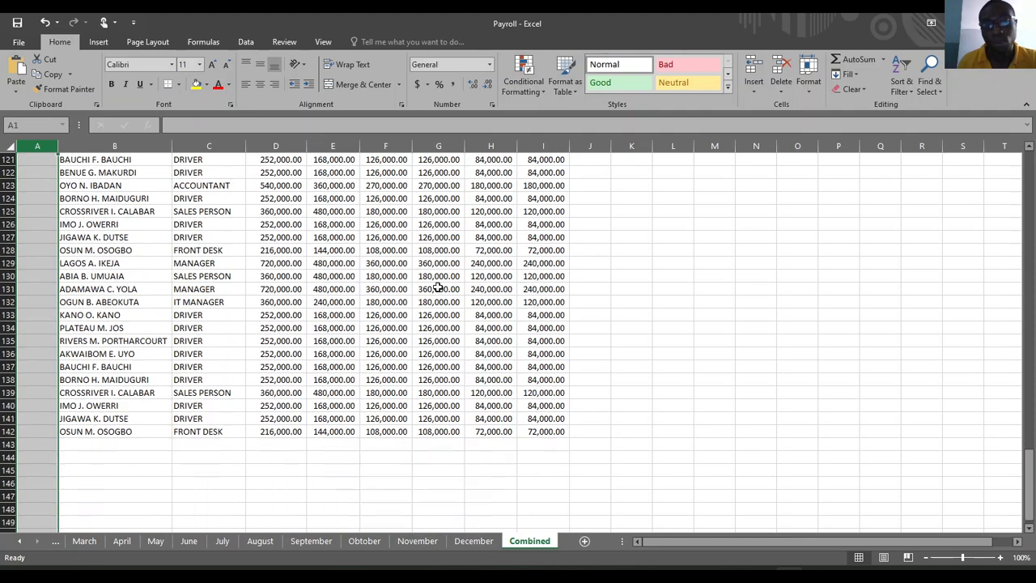
{"action": "scroll", "coordinate": [437, 287], "scroll_direction": "up", "scroll_amount": 10}
{"action": "scroll", "coordinate": [437, 287], "scroll_direction": "up", "scroll_amount": 20}
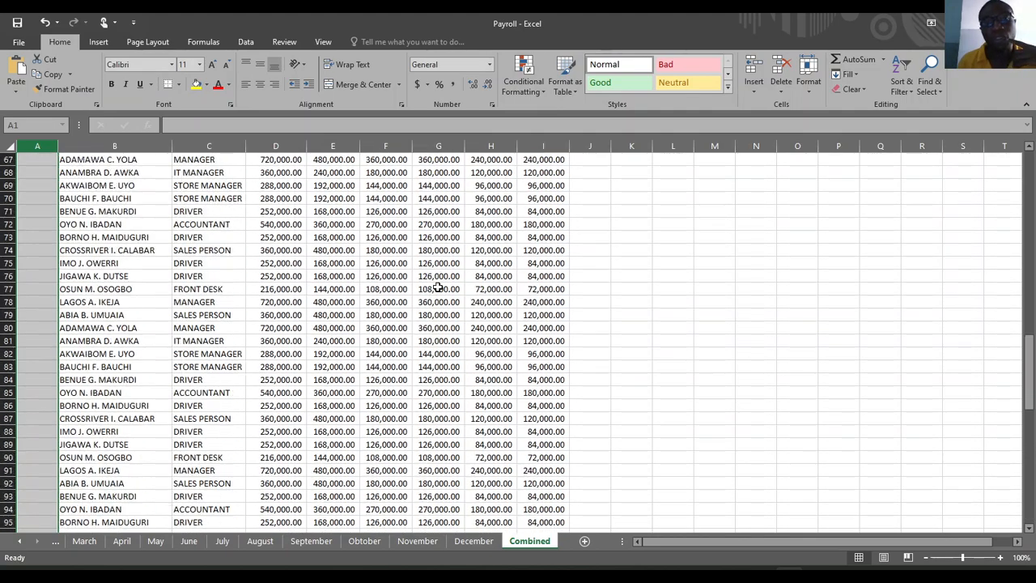
{"action": "scroll", "coordinate": [184, 220], "scroll_direction": "up", "scroll_amount": 7}
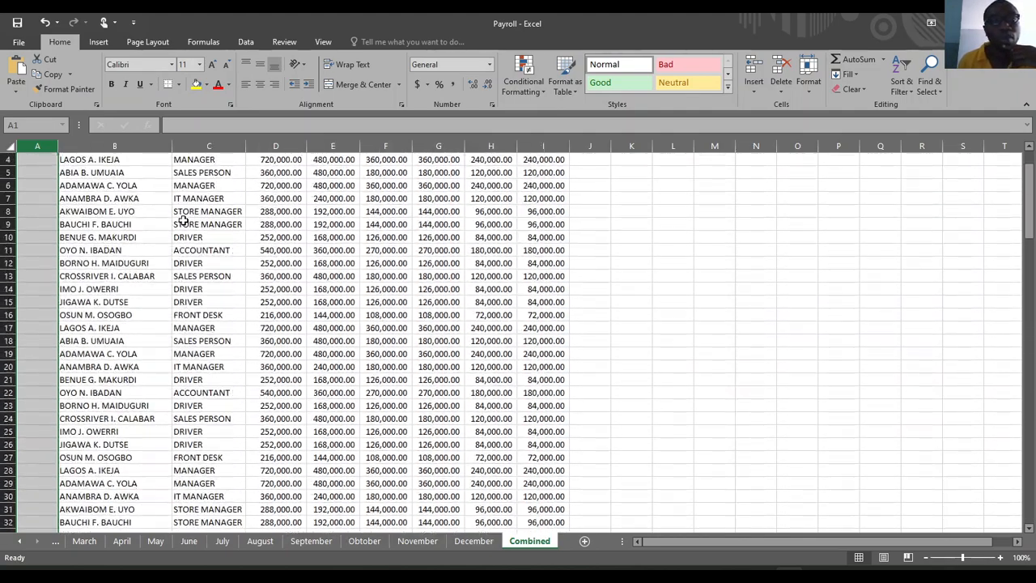
Start creating a PivotTable from the stacked payroll data on the Combined sheet.
{"action": "left_click", "coordinate": [185, 235]}
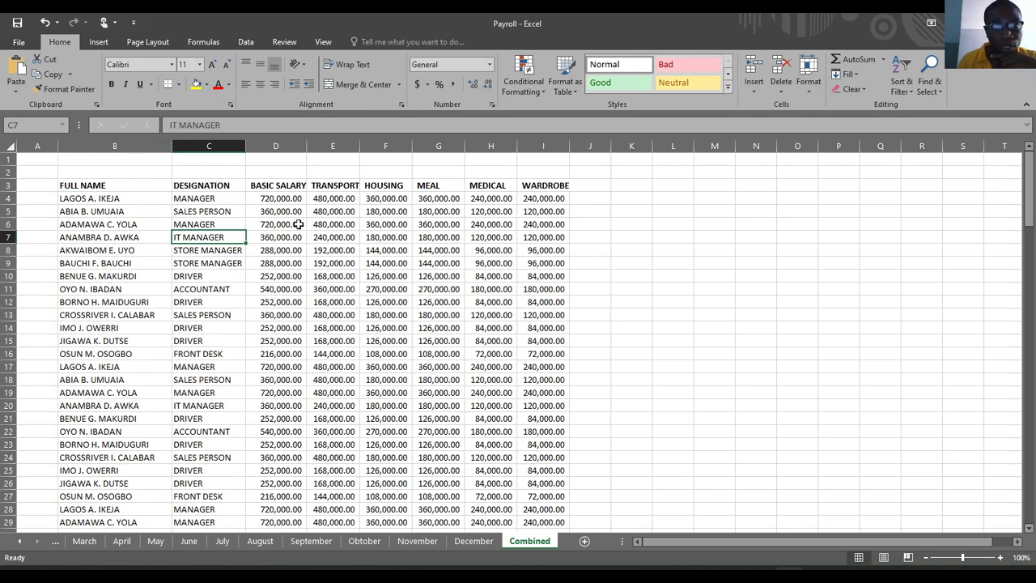
{"action": "left_click", "coordinate": [98, 42]}
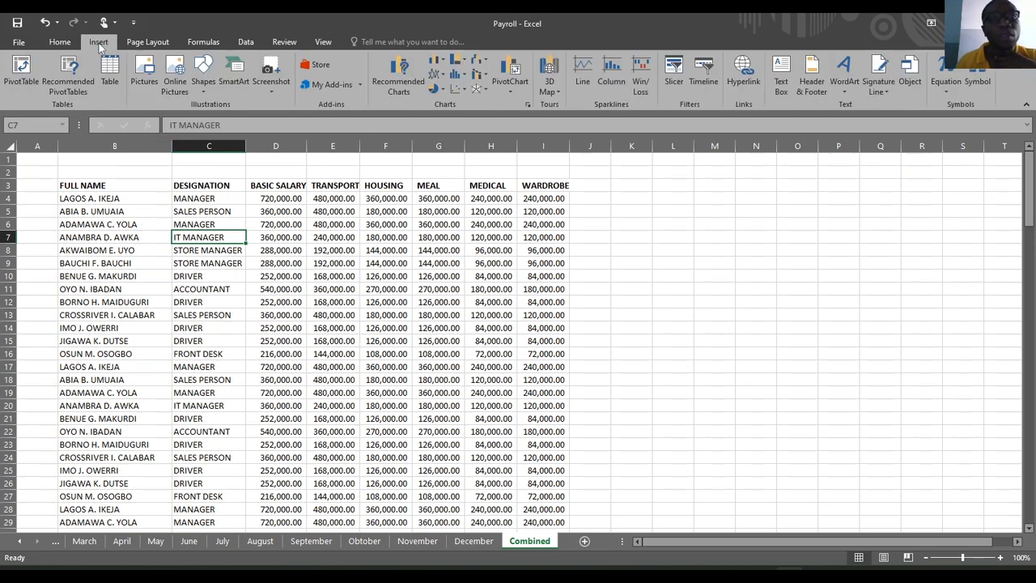
{"action": "left_click", "coordinate": [21, 73]}
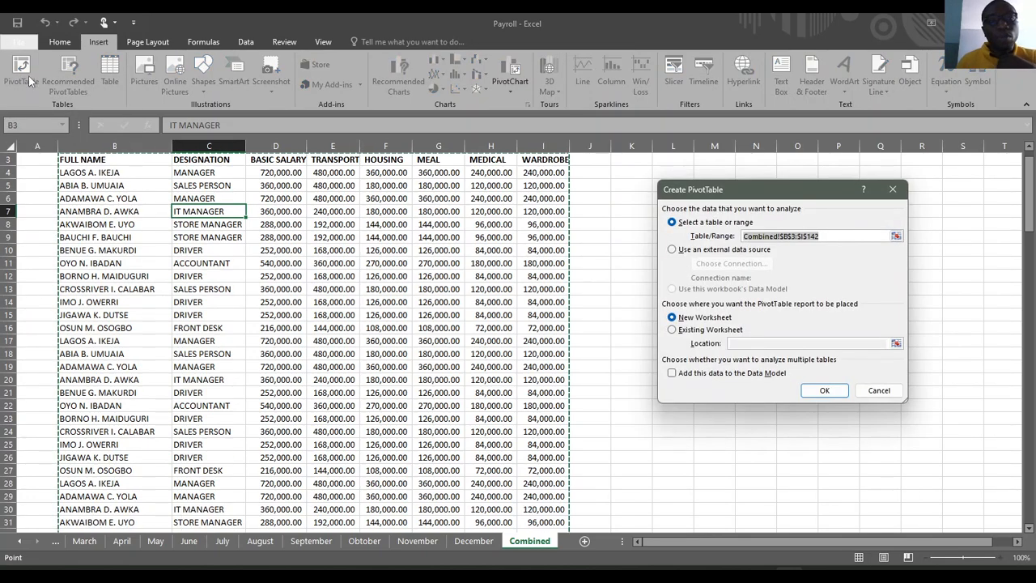
{"action": "scroll", "coordinate": [595, 306], "scroll_direction": "up", "scroll_amount": 1}
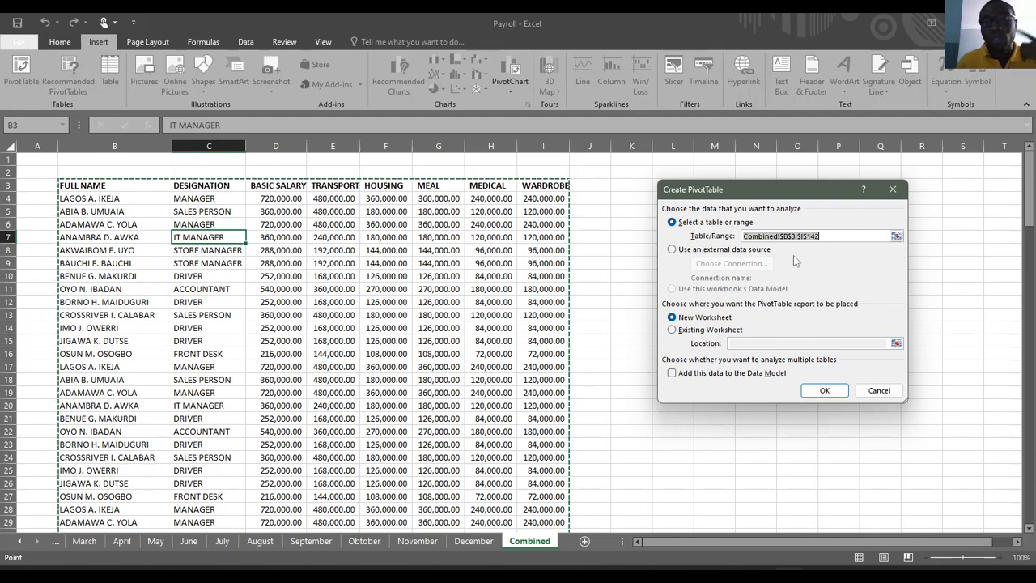
Try blank cells R9 and S12 as the PivotTable source, and try to create the PivotTable with an empty source range.
{"action": "left_click", "coordinate": [937, 267]}
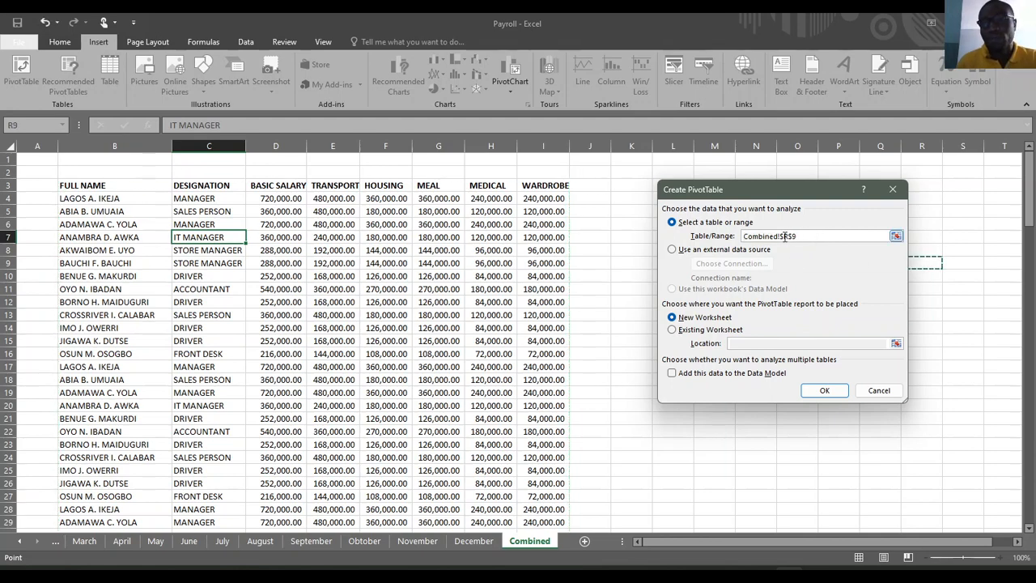
{"action": "left_click_drag", "start_coordinate": [890, 236], "coordinate": [693, 235]}
{"action": "key", "text": "BackSpace"}
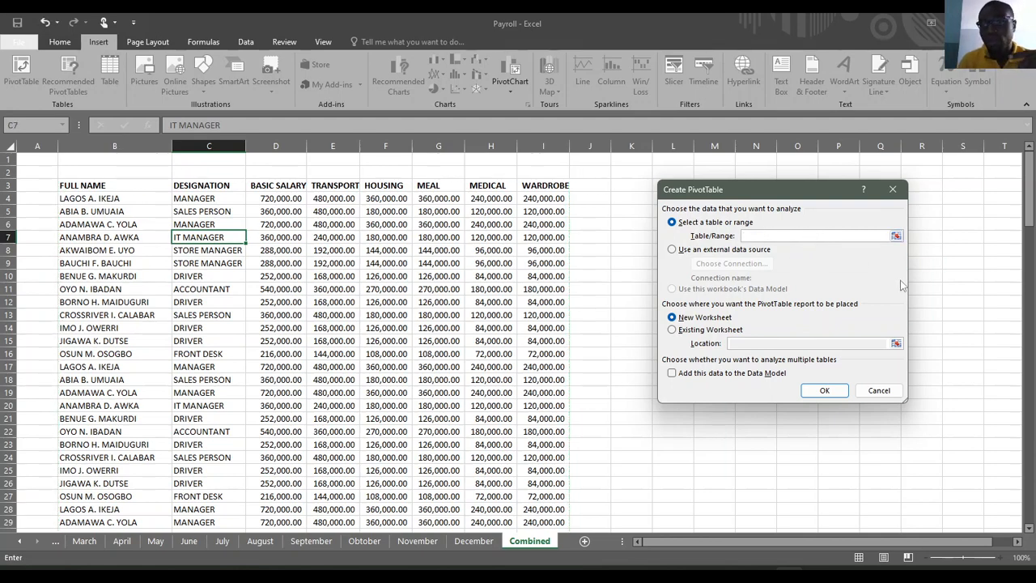
{"action": "left_click", "coordinate": [977, 300]}
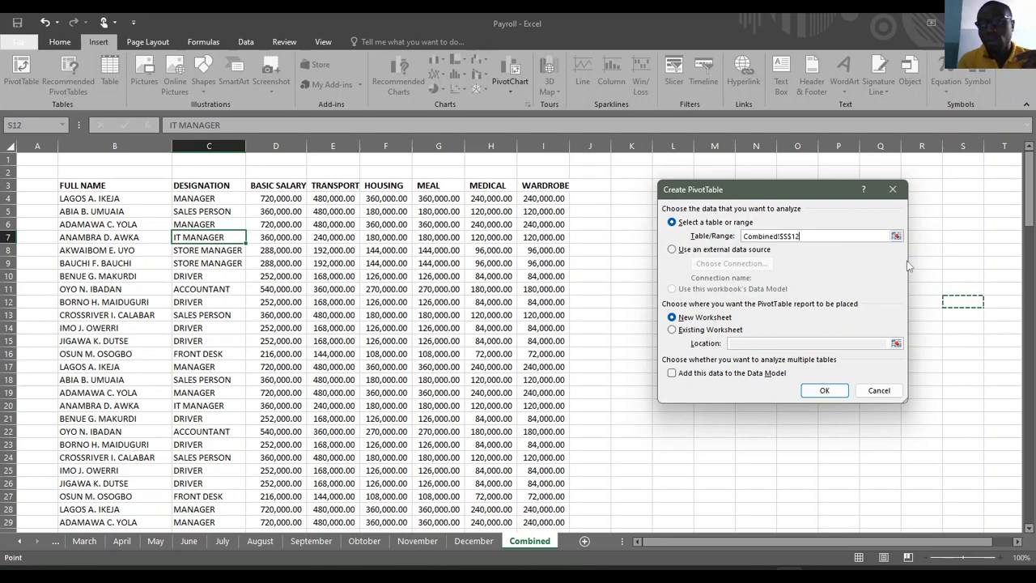
{"action": "left_click_drag", "start_coordinate": [890, 235], "coordinate": [743, 236]}
{"action": "key", "text": "BackSpace"}
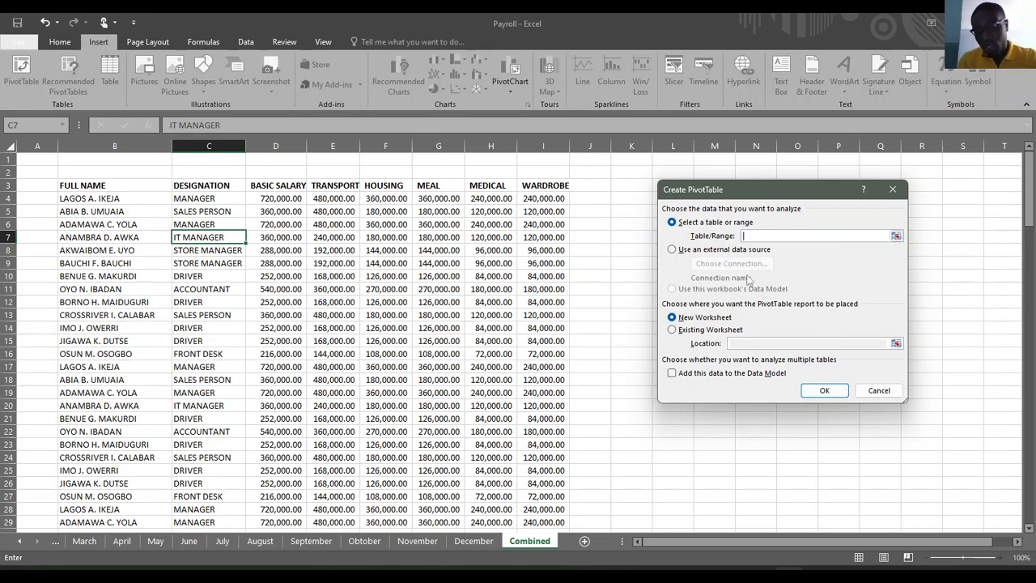
{"action": "left_click", "coordinate": [824, 390]}
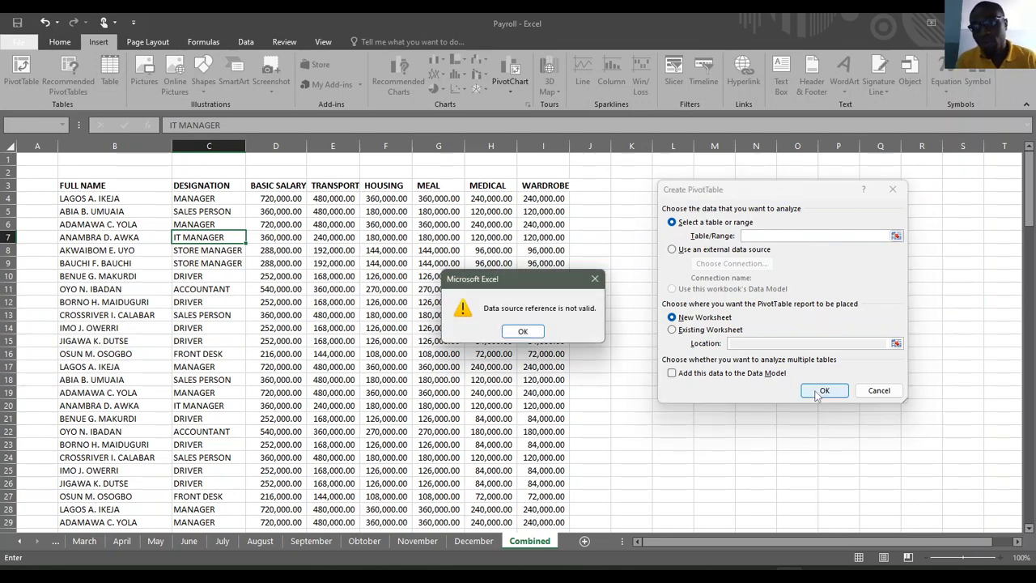
{"action": "left_click", "coordinate": [524, 332]}
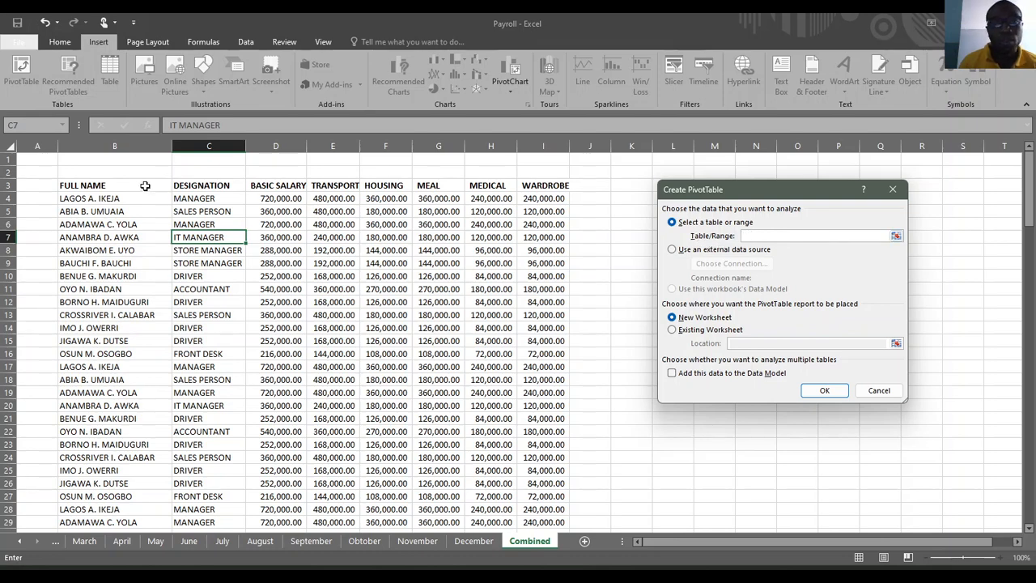
Set the PivotTable source to Combined!$B$3:$I$142, including the headers, and create the PivotTable on a new worksheet.
{"action": "left_click_drag", "start_coordinate": [70, 185], "coordinate": [551, 473]}
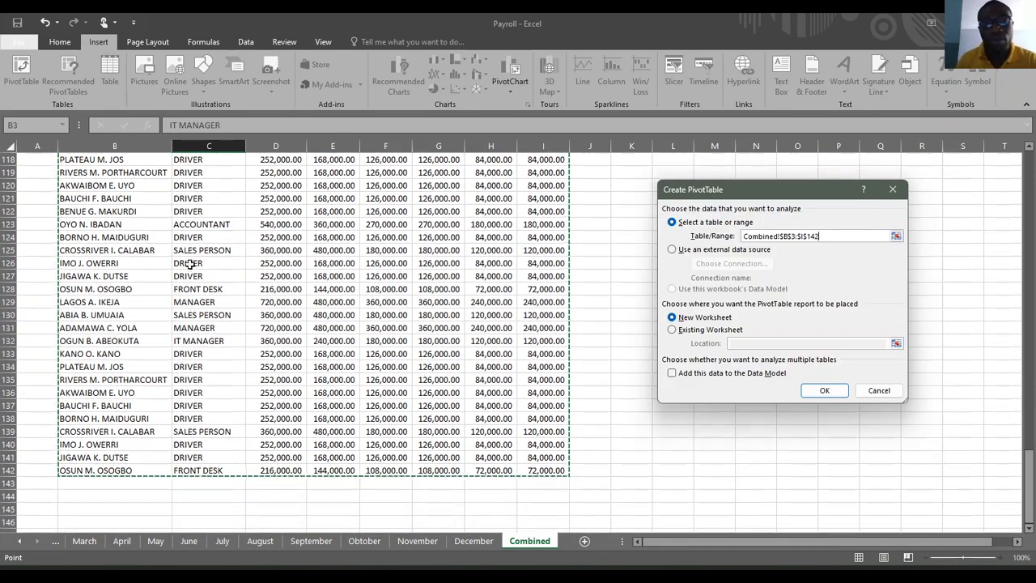
{"action": "scroll", "coordinate": [147, 262], "scroll_direction": "up", "scroll_amount": 14}
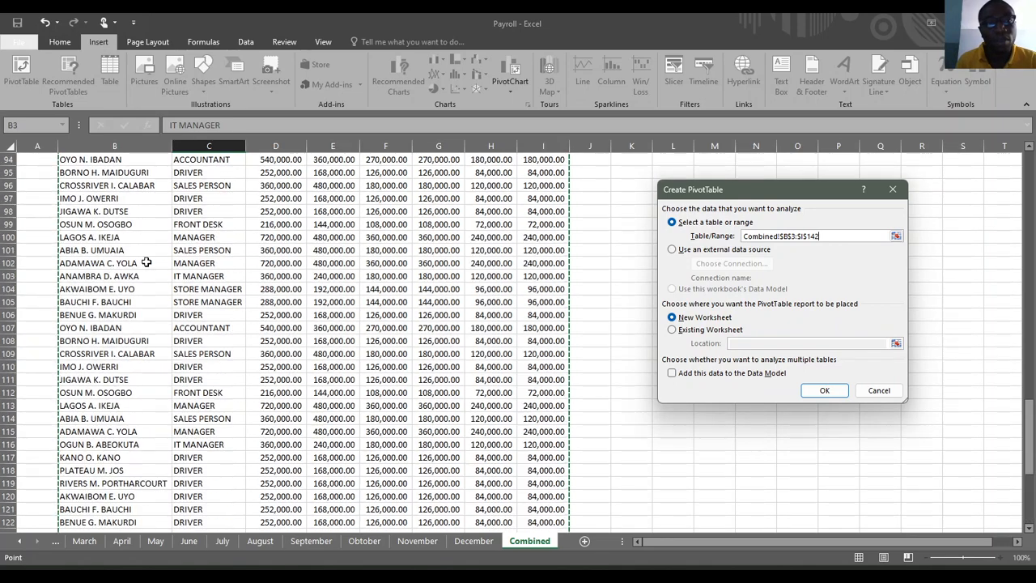
{"action": "scroll", "coordinate": [147, 262], "scroll_direction": "up", "scroll_amount": 18}
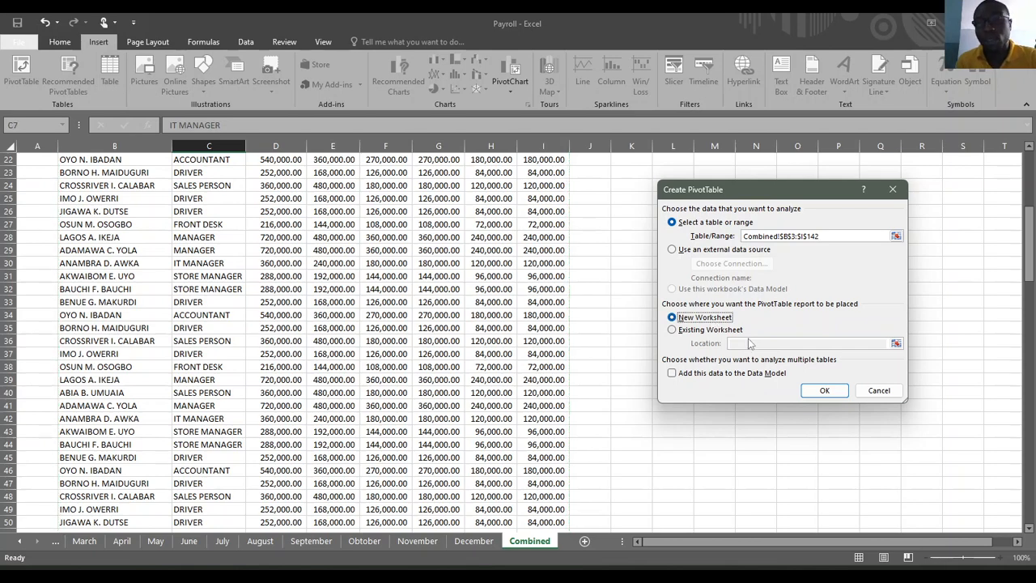
{"action": "left_click", "coordinate": [823, 390]}
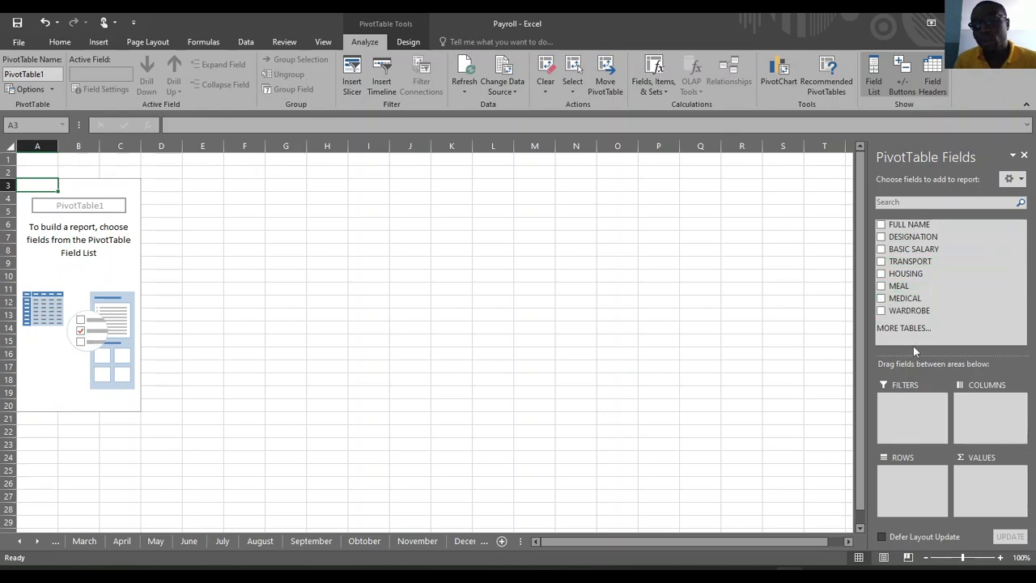
Put FULL NAME in the PivotTable rows and sum BASIC SALARY, TRANSPORT, HOUSING, MEAL, MEDICAL and WARDROBE as values.
{"action": "left_click", "coordinate": [880, 224]}
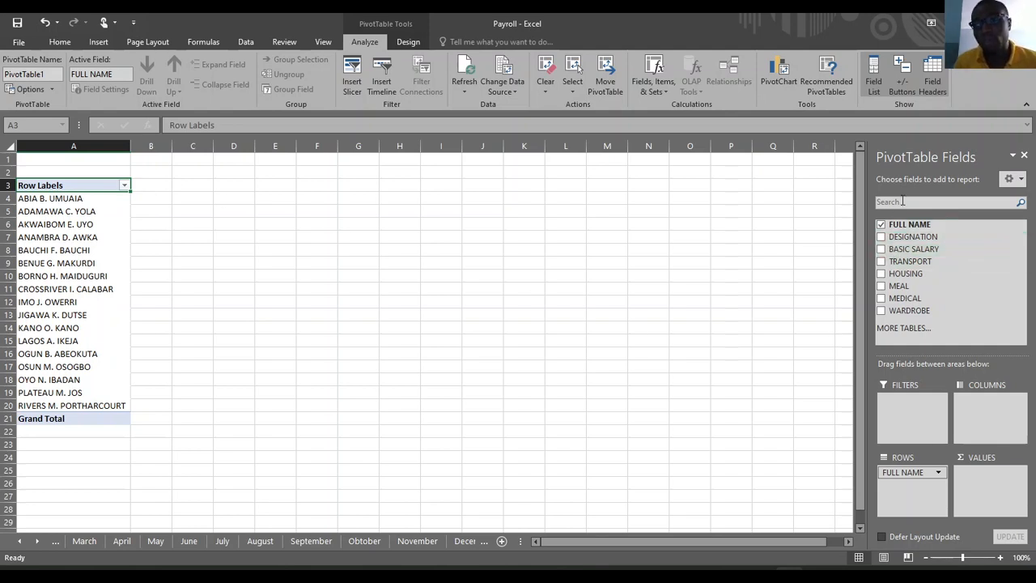
{"action": "left_click", "coordinate": [881, 249]}
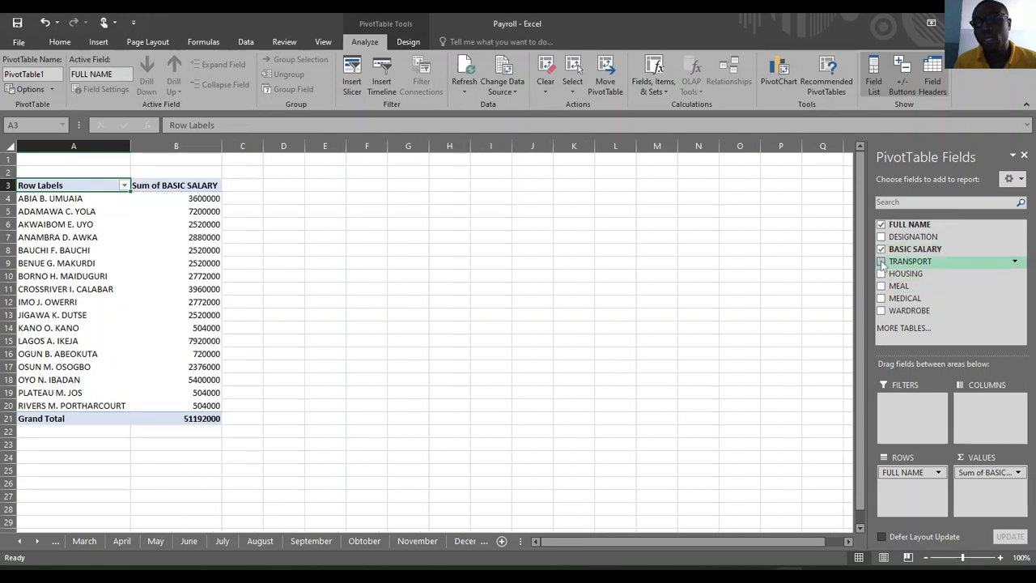
{"action": "left_click", "coordinate": [881, 261]}
{"action": "left_click", "coordinate": [881, 274]}
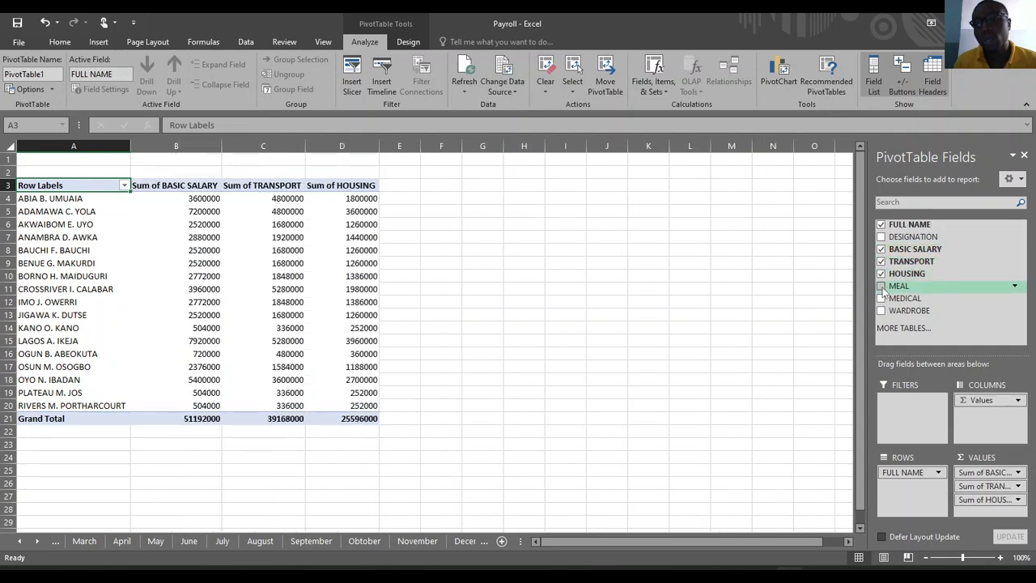
{"action": "left_click", "coordinate": [881, 286]}
{"action": "left_click", "coordinate": [881, 297]}
{"action": "left_click", "coordinate": [881, 311]}
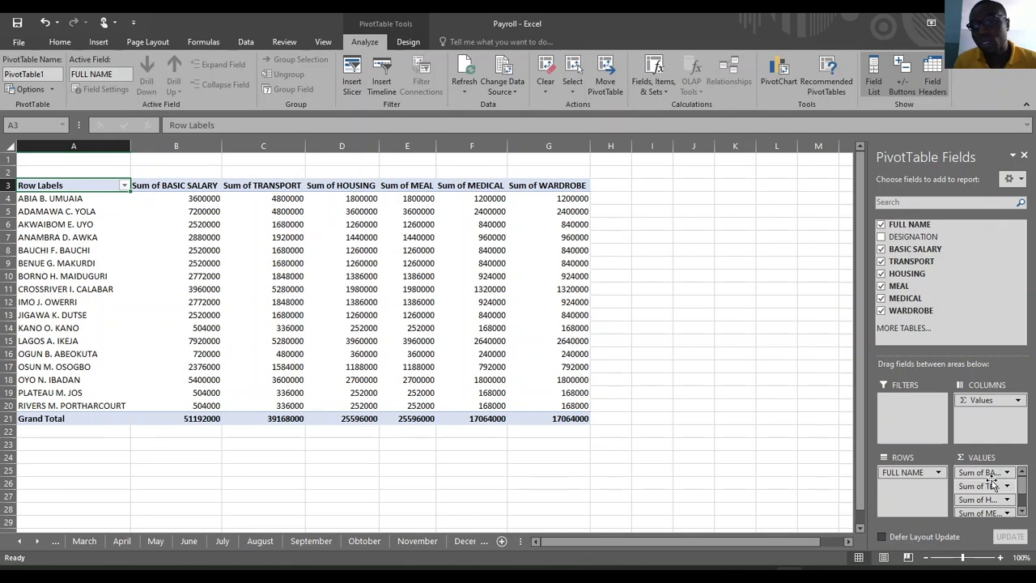
{"action": "left_click", "coordinate": [688, 301]}
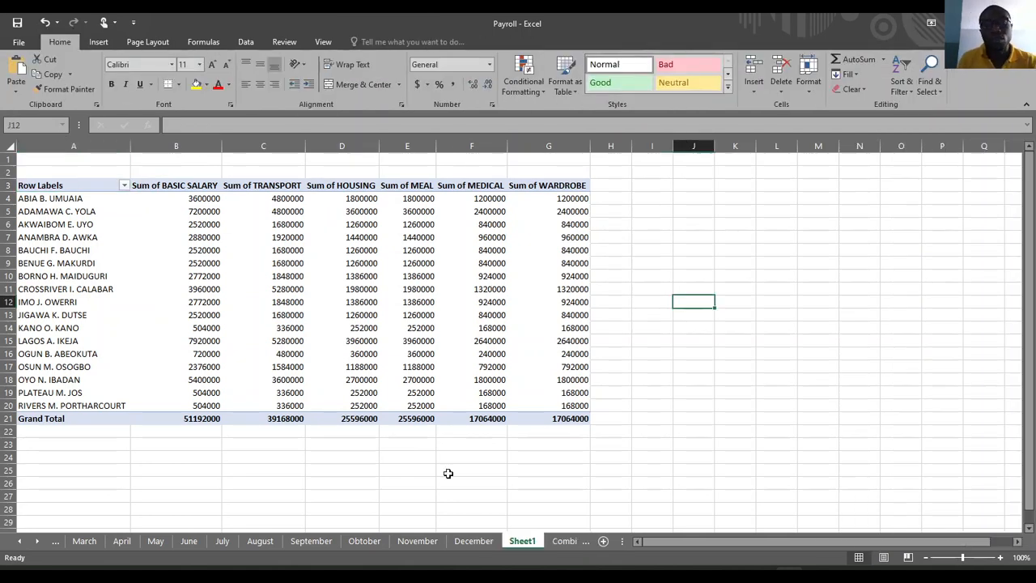
Compare the Combined list with the PivotTable on Sheet1, and highlight the employee in row 15 of the PivotTable.
{"action": "left_click", "coordinate": [564, 541]}
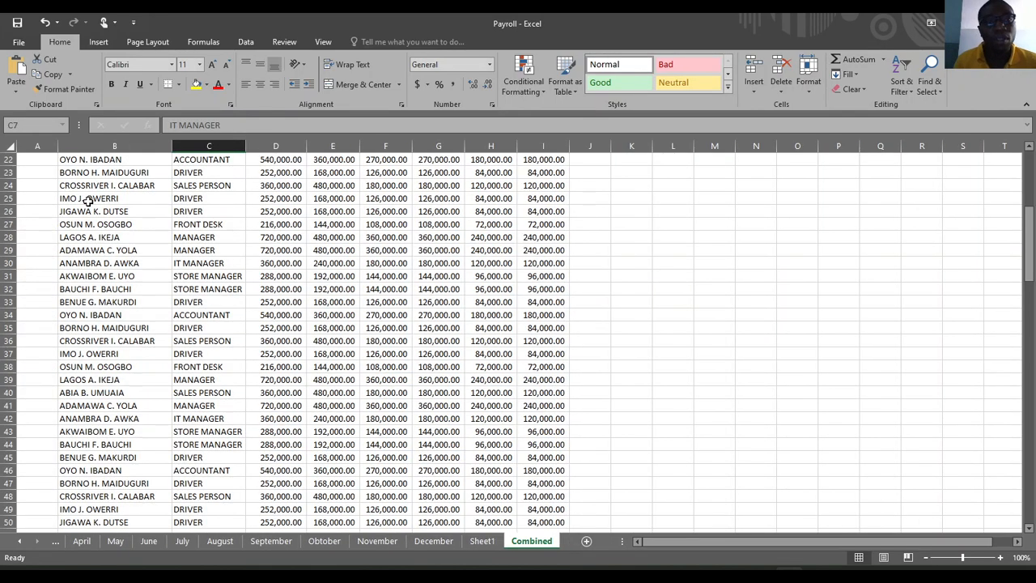
{"action": "scroll", "coordinate": [81, 203], "scroll_direction": "up", "scroll_amount": 5}
{"action": "left_click", "coordinate": [482, 541]}
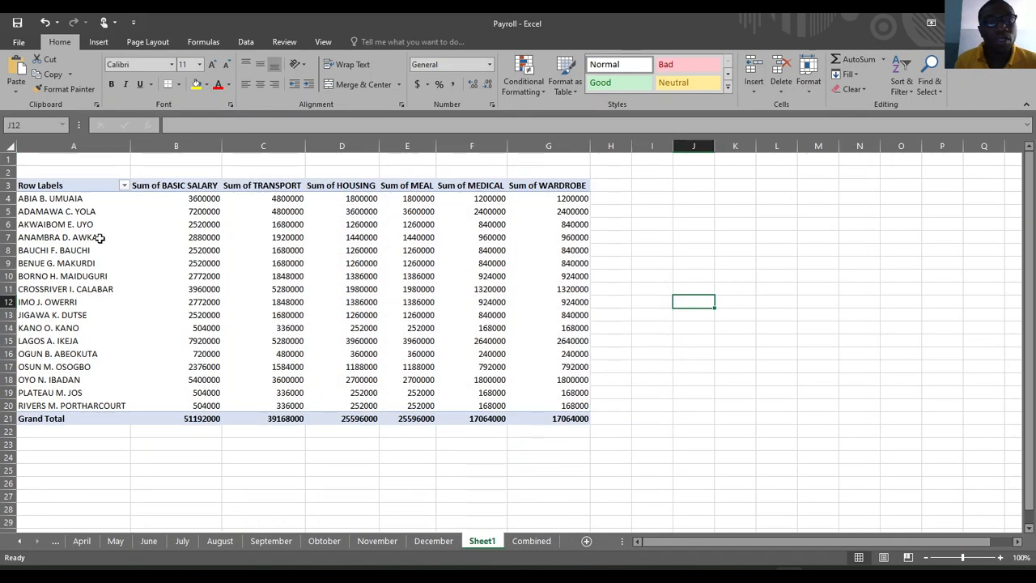
{"action": "left_click", "coordinate": [8, 340]}
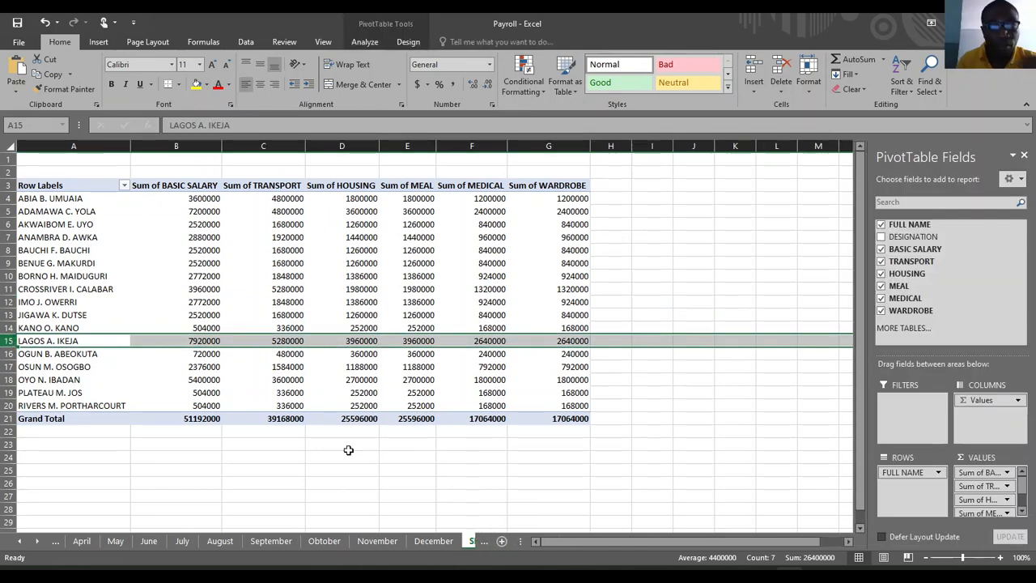
{"action": "left_click", "coordinate": [482, 542]}
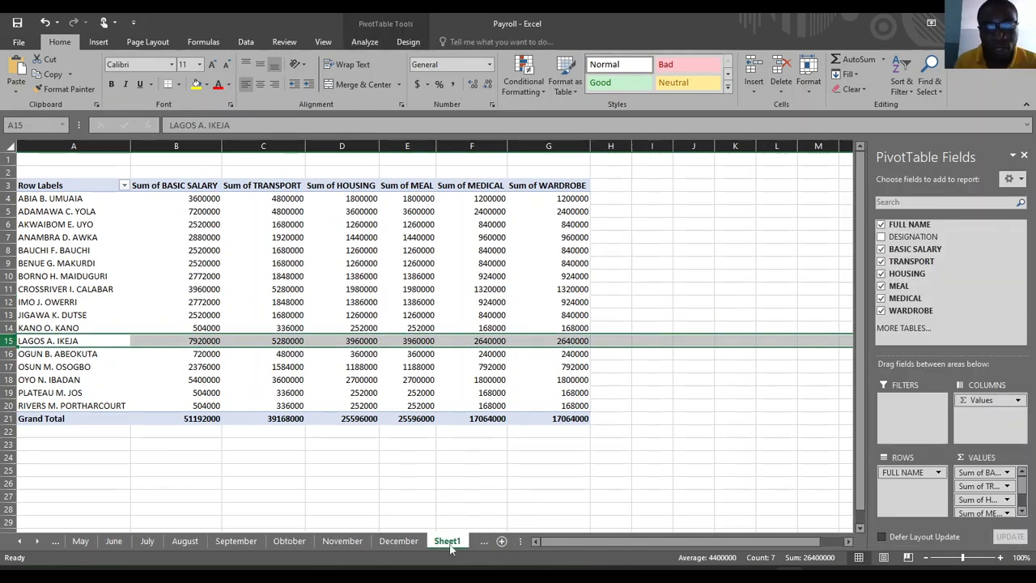
In the Combined sheet, highlight the same employee's entries in rows 4 and 17 and look through the repeated monthly entries.
{"action": "left_click", "coordinate": [486, 542]}
{"action": "scroll", "coordinate": [65, 196], "scroll_direction": "up", "scroll_amount": 2}
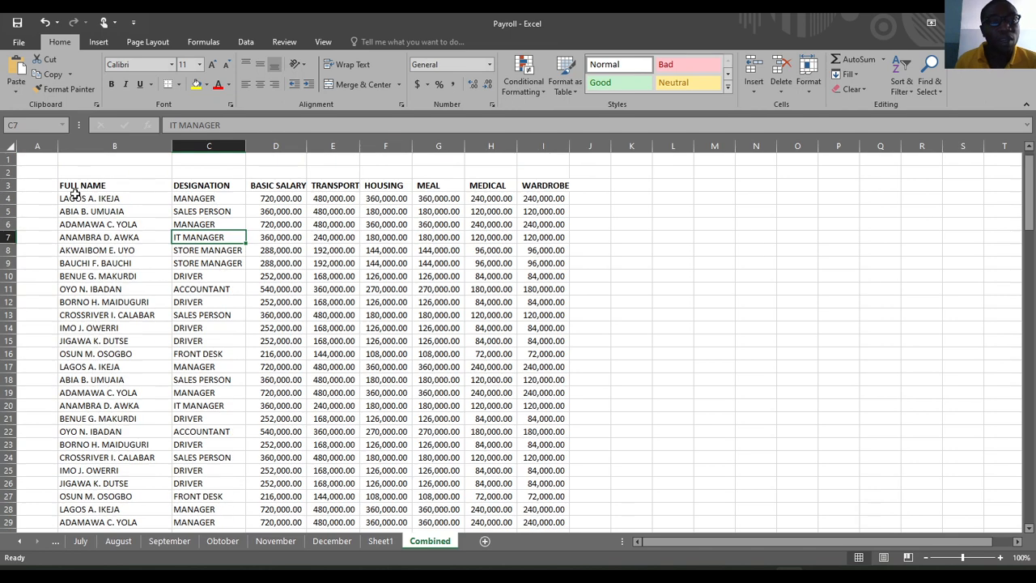
{"action": "left_click", "coordinate": [8, 198]}
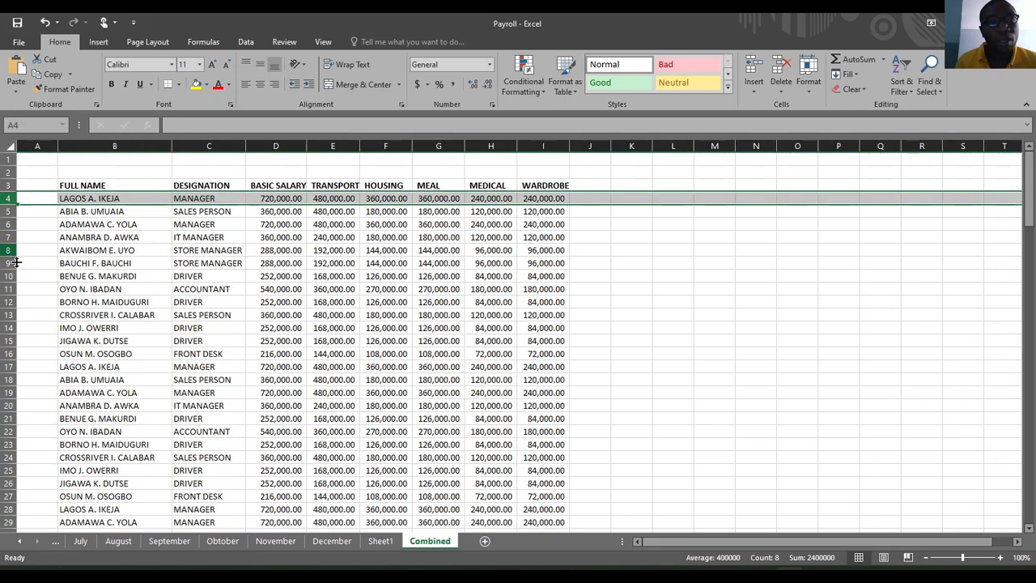
{"action": "left_click", "coordinate": [8, 366], "text": "ctrl"}
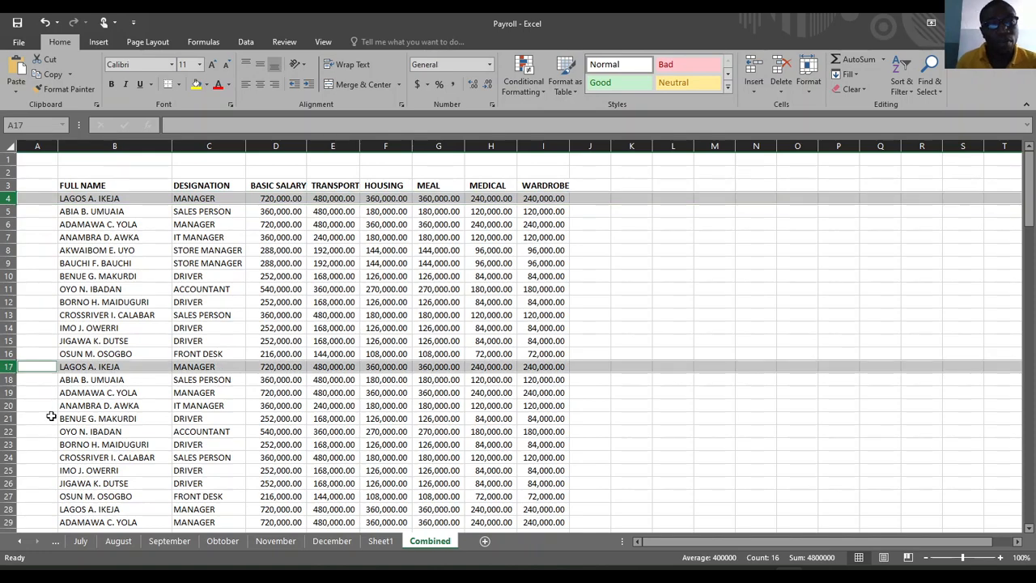
{"action": "scroll", "coordinate": [51, 416], "scroll_direction": "down", "scroll_amount": 2}
{"action": "scroll", "coordinate": [57, 428], "scroll_direction": "down", "scroll_amount": 1}
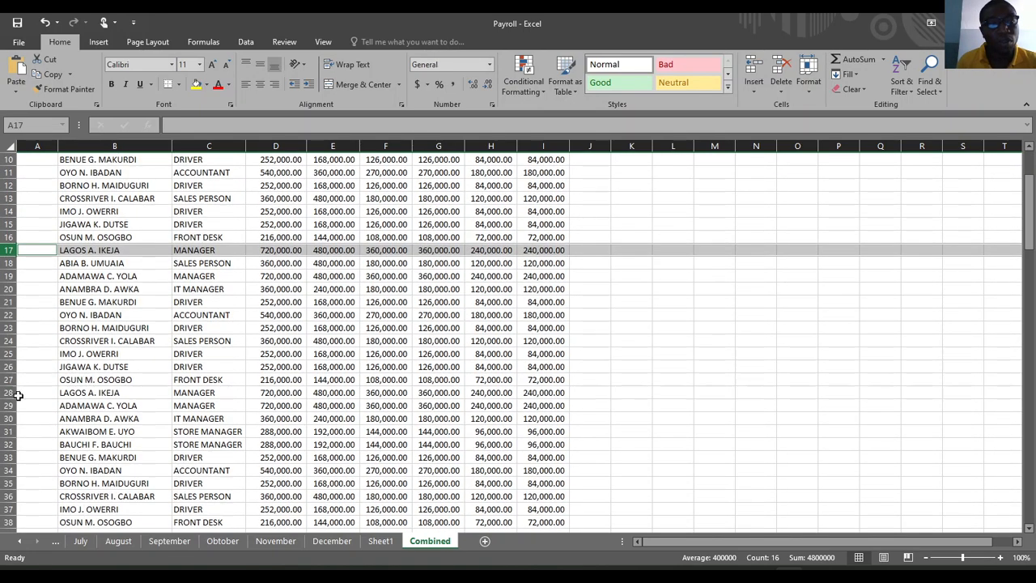
{"action": "scroll", "coordinate": [137, 312], "scroll_direction": "up", "scroll_amount": 3}
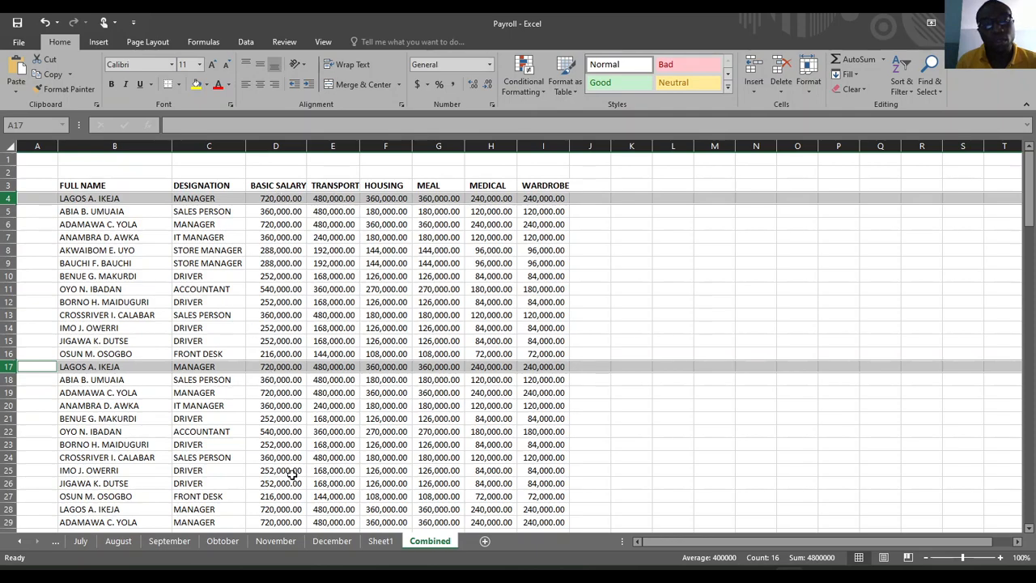
{"action": "scroll", "coordinate": [289, 442], "scroll_direction": "down", "scroll_amount": 11}
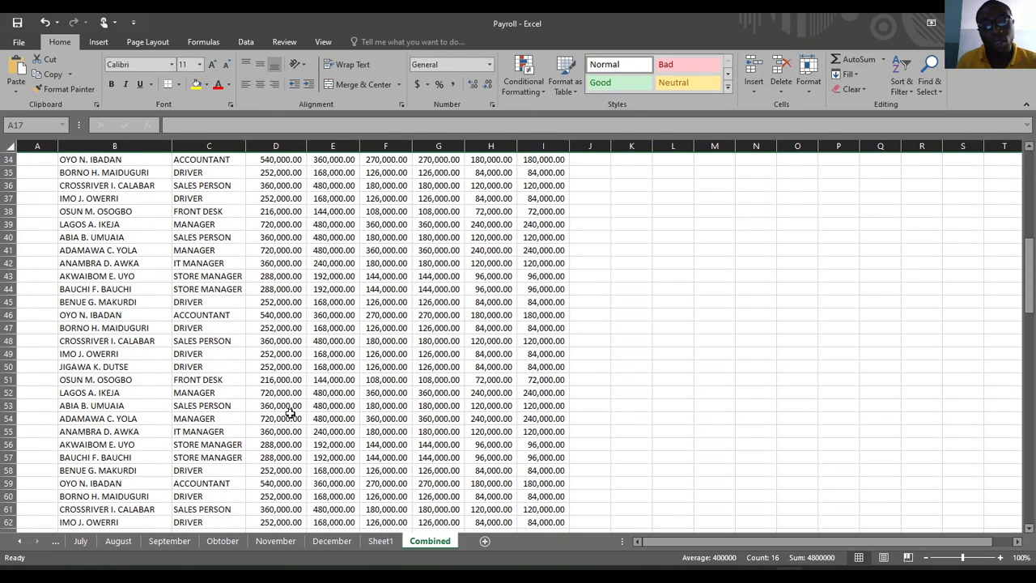
{"action": "scroll", "coordinate": [288, 413], "scroll_direction": "down", "scroll_amount": 1}
Review the BASIC SALARY sum and the first employee in the Sheet1 PivotTable against the Combined list.
{"action": "left_click", "coordinate": [380, 541]}
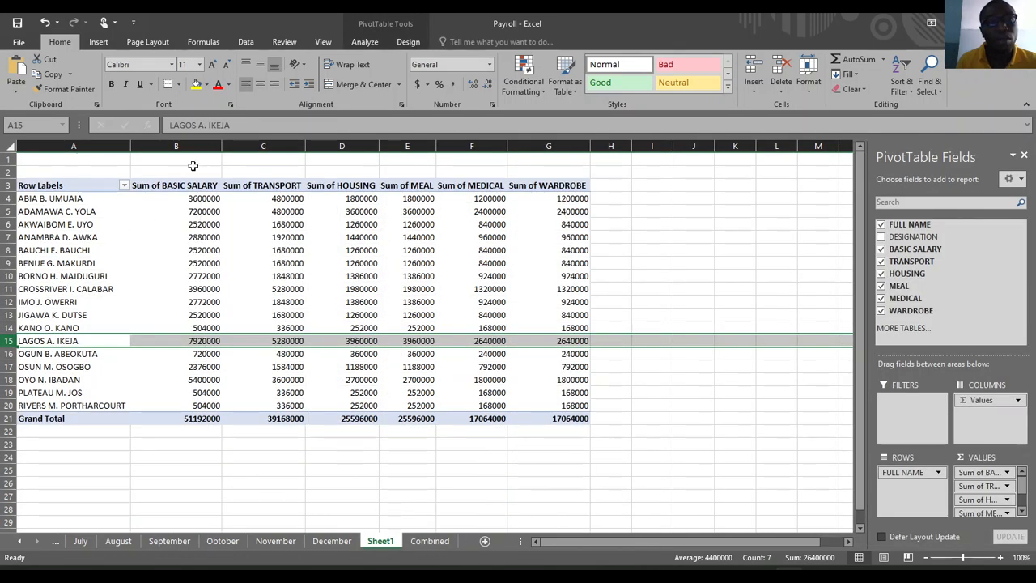
{"action": "left_click", "coordinate": [147, 186]}
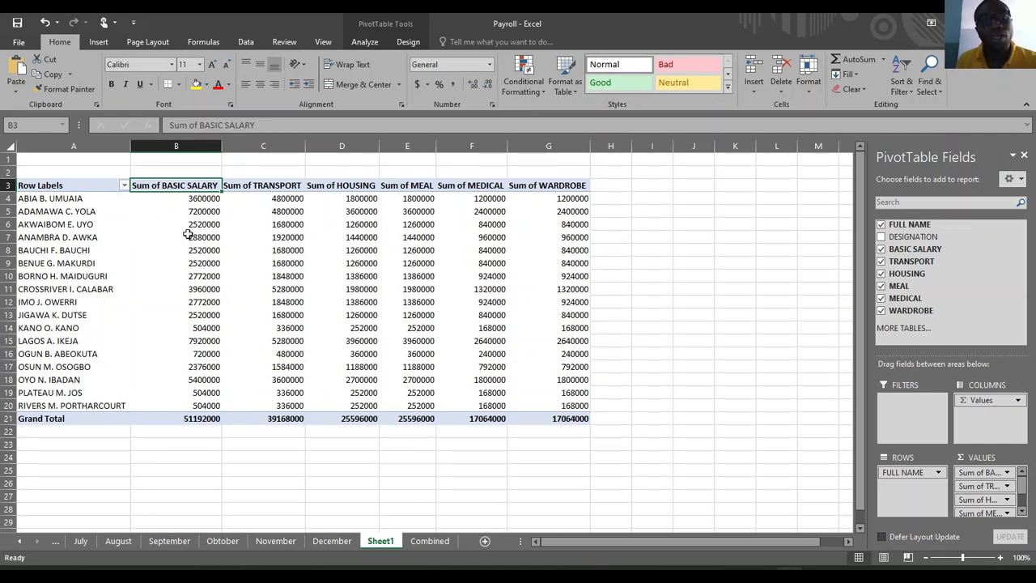
{"action": "left_click", "coordinate": [67, 200]}
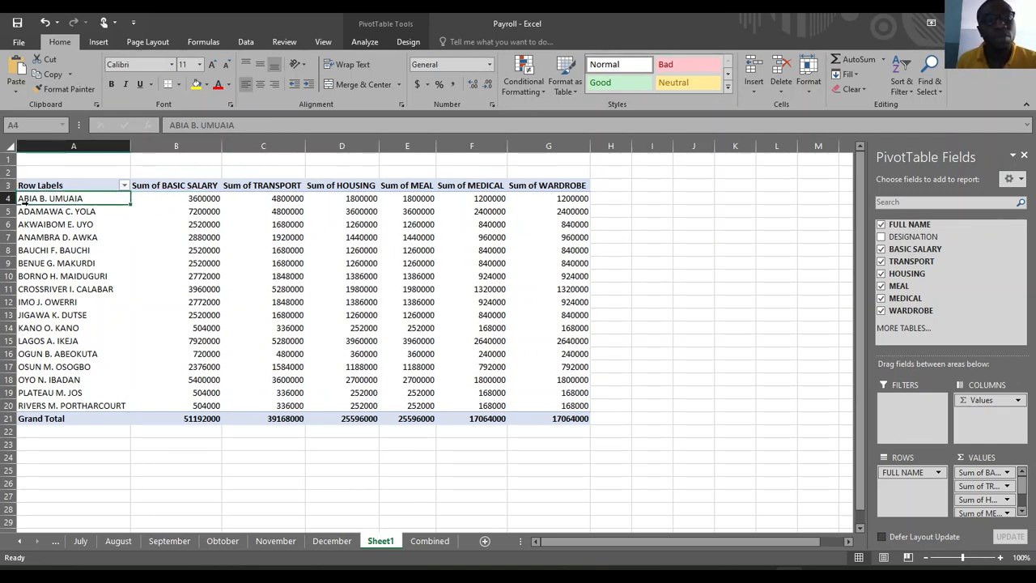
{"action": "left_click", "coordinate": [429, 541]}
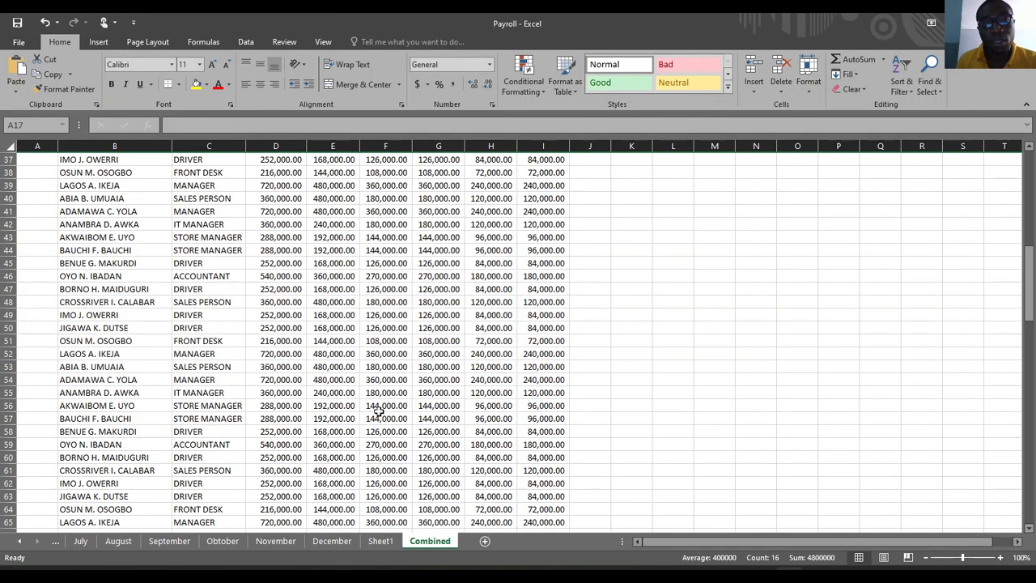
Add a count of FULL NAME to the Sheet1 PivotTable values and place it before Sum of BASIC SALARY.
{"action": "left_click", "coordinate": [380, 540]}
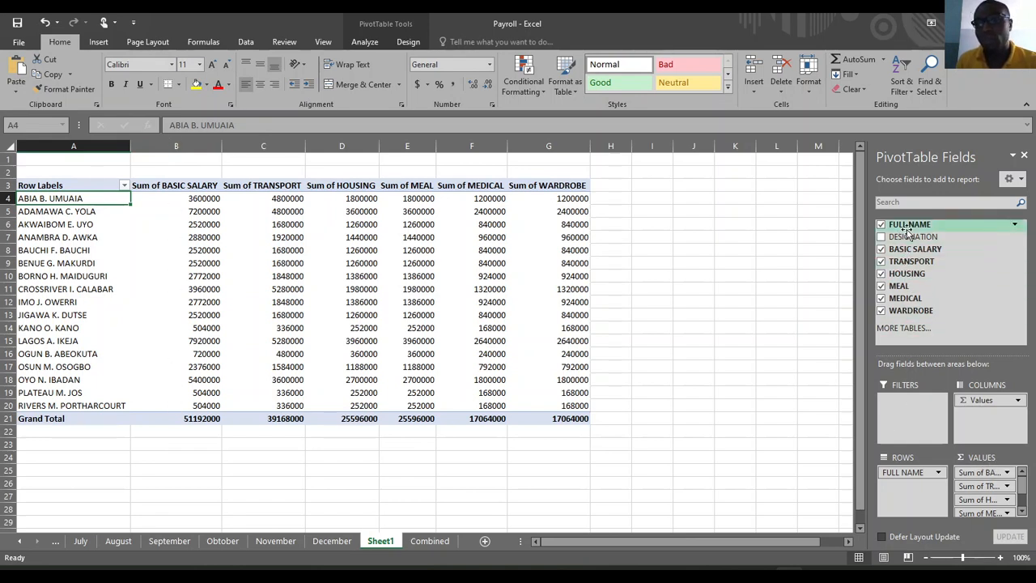
{"action": "left_click_drag", "start_coordinate": [910, 228], "coordinate": [982, 481]}
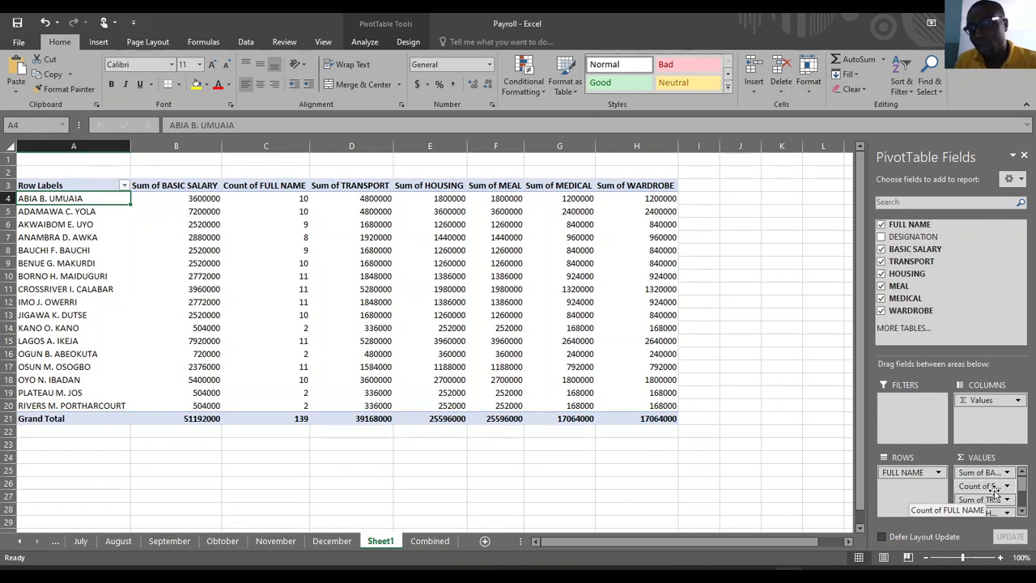
{"action": "mouse_move", "coordinate": [994, 494]}
{"action": "left_mouse_down"}
{"action": "mouse_move", "coordinate": [995, 465]}
{"action": "mouse_move", "coordinate": [977, 495]}
{"action": "left_mouse_up"}
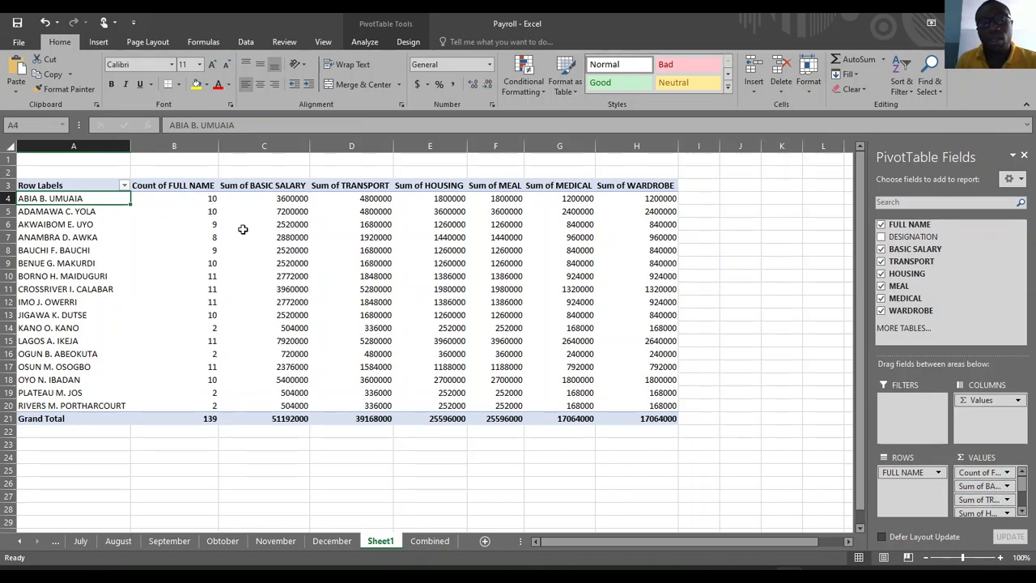
Examine the summary calculation options of the FULL NAME and BASIC SALARY value fields, including Count and Average, without applying any change.
{"action": "left_click", "coordinate": [1003, 476]}
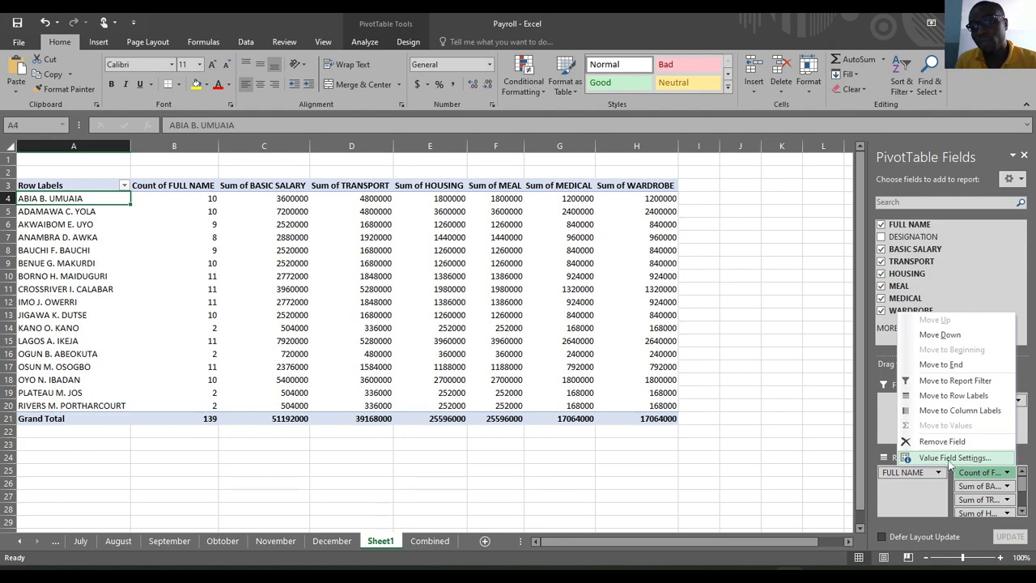
{"action": "left_click", "coordinate": [951, 458]}
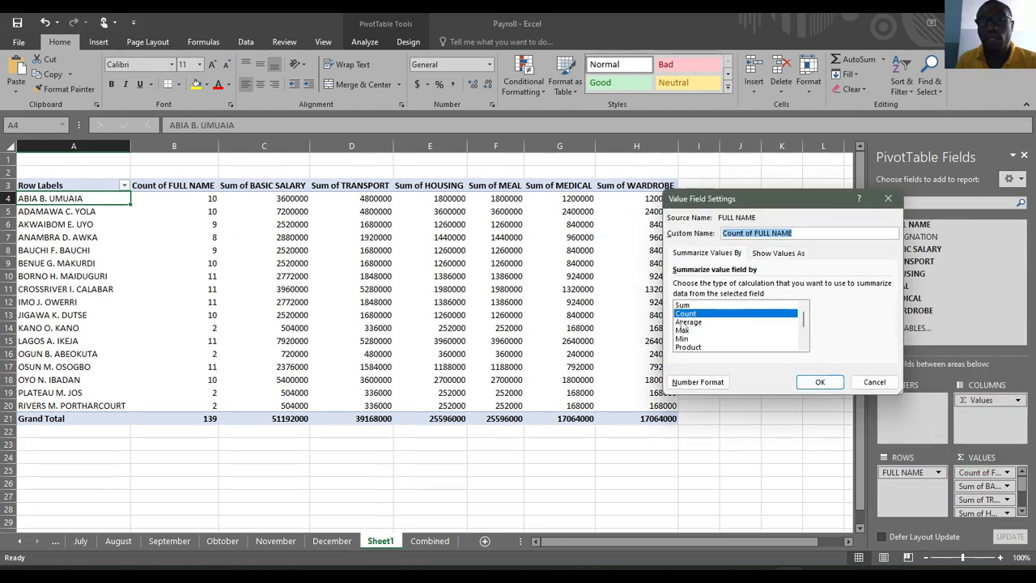
{"action": "left_click", "coordinate": [874, 382]}
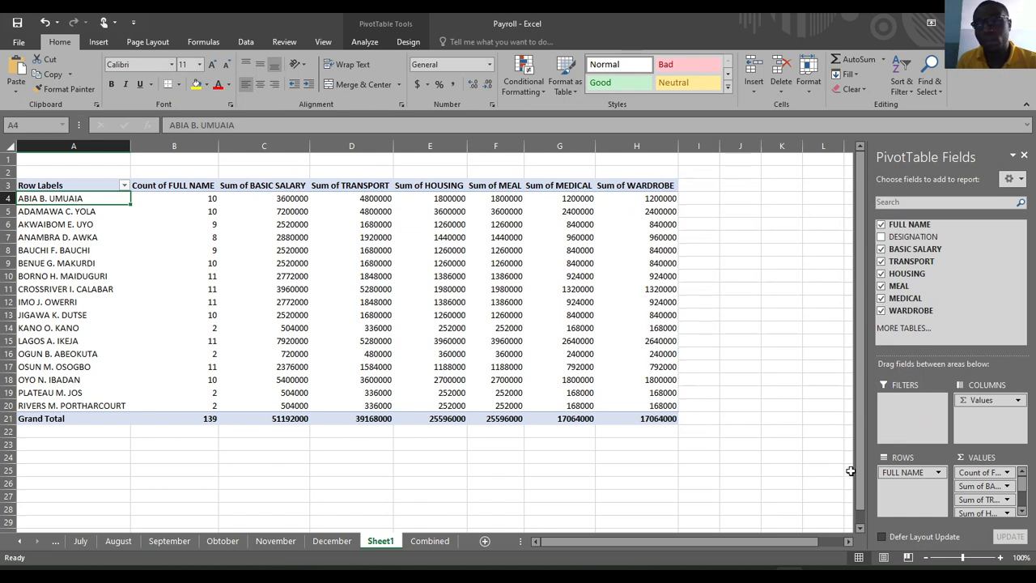
{"action": "left_click", "coordinate": [987, 486]}
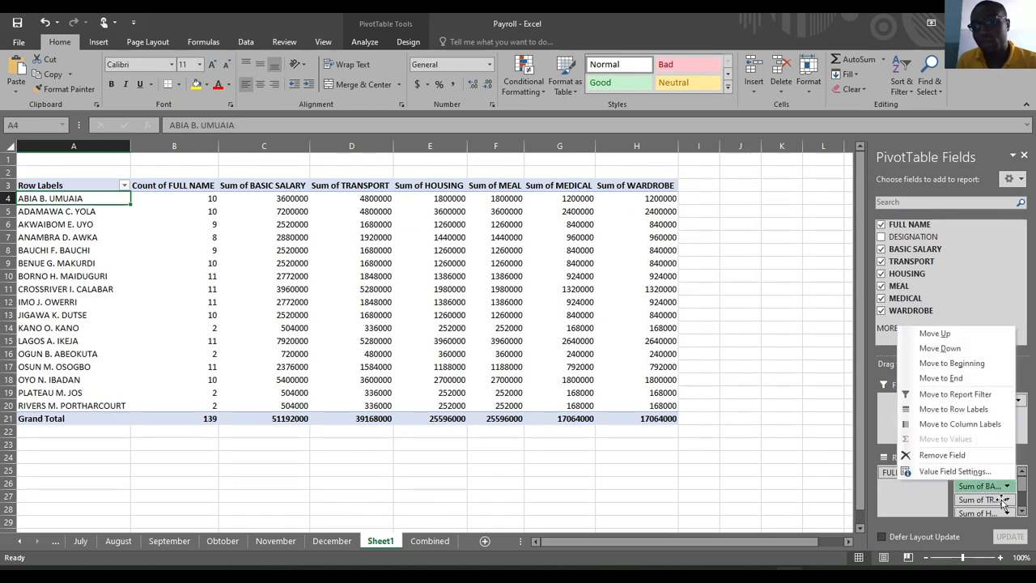
{"action": "left_click", "coordinate": [954, 472]}
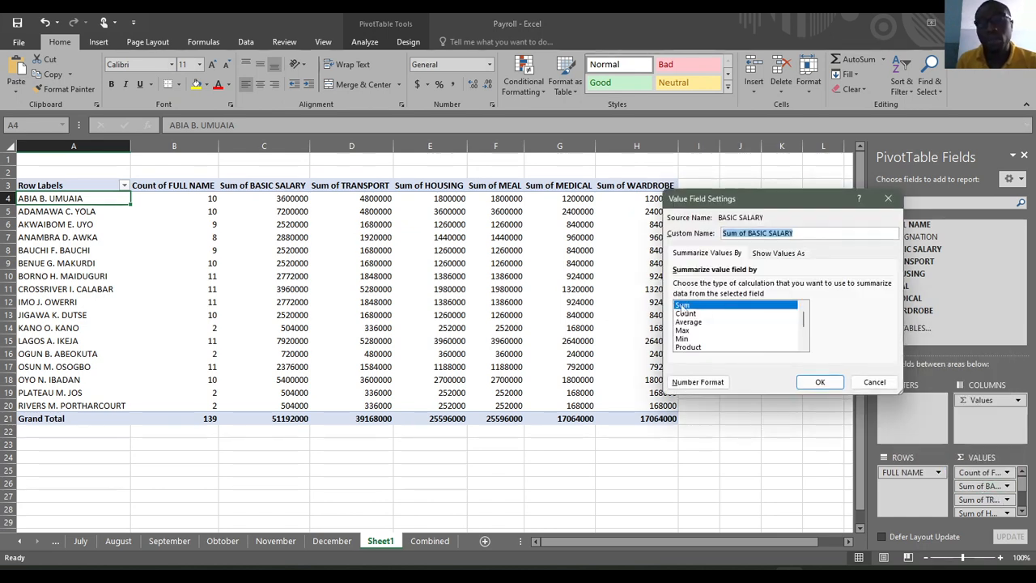
{"action": "left_click", "coordinate": [686, 314]}
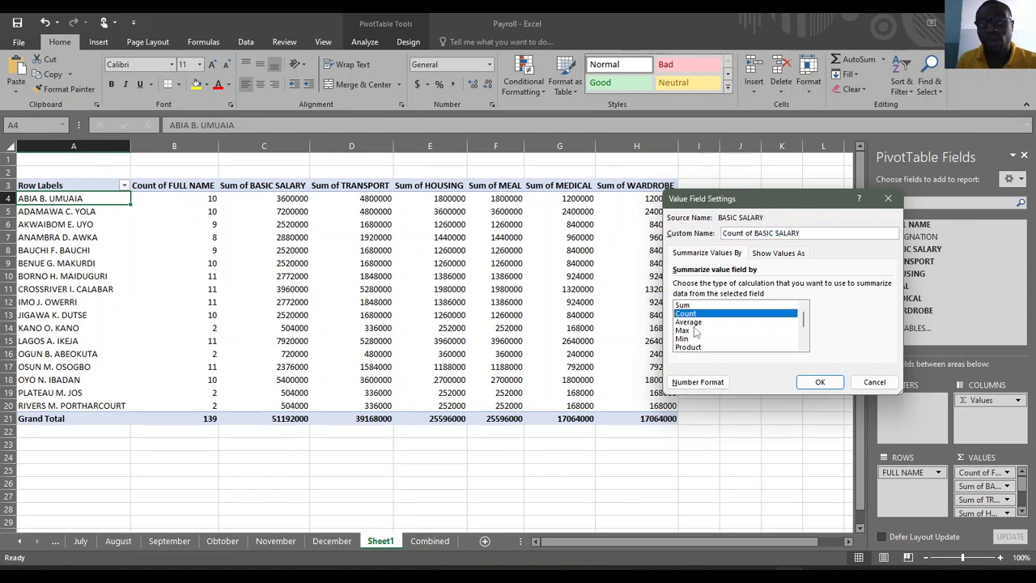
{"action": "left_click", "coordinate": [692, 322]}
{"action": "left_click", "coordinate": [874, 382]}
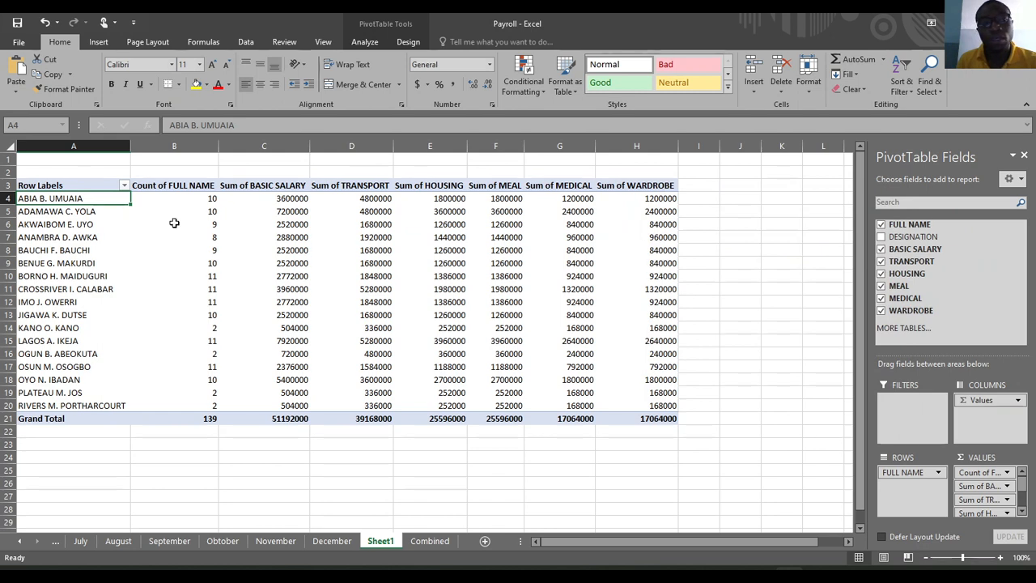
Highlight the first employee's PivotTable row and compare the name count with the entries in the Combined sheet.
{"action": "left_click", "coordinate": [175, 496]}
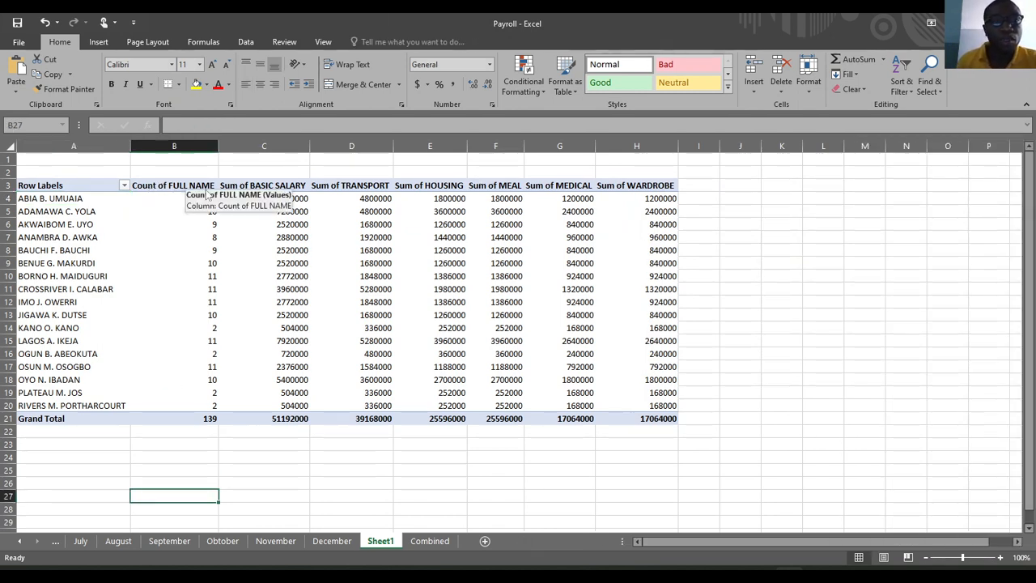
{"action": "left_click", "coordinate": [20, 199]}
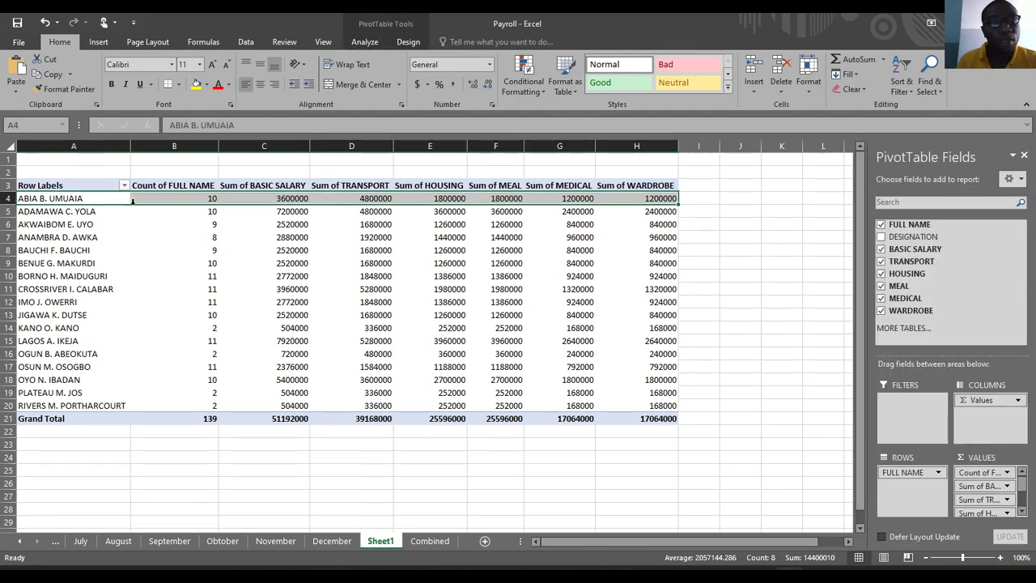
{"action": "left_click", "coordinate": [429, 540]}
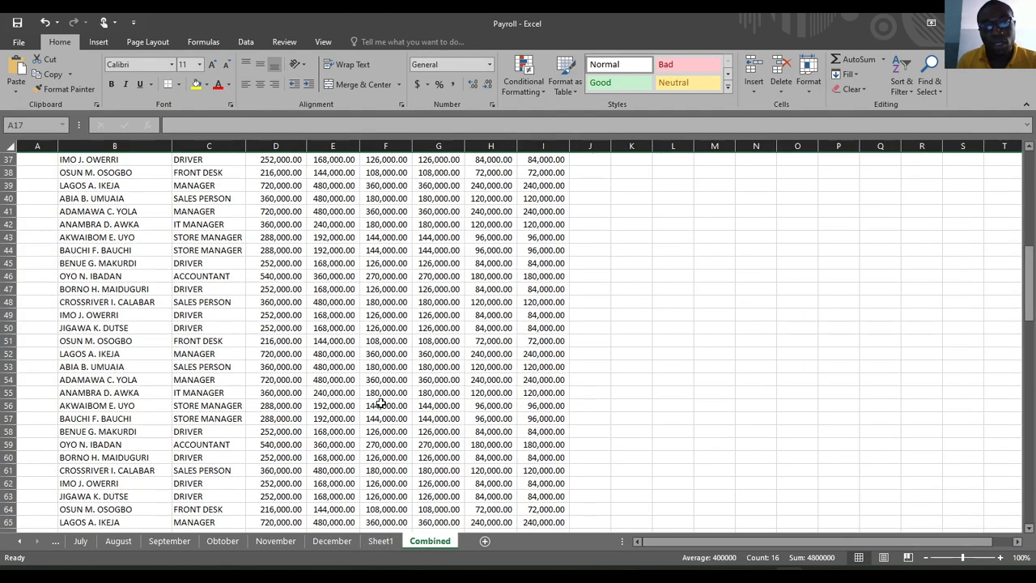
{"action": "left_click", "coordinate": [380, 540]}
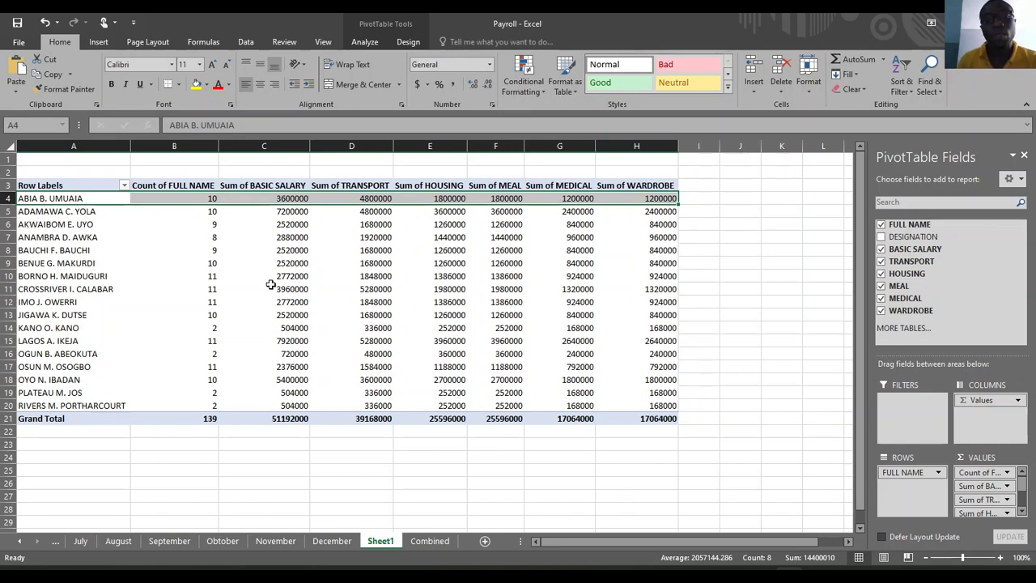
{"action": "left_click", "coordinate": [773, 329]}
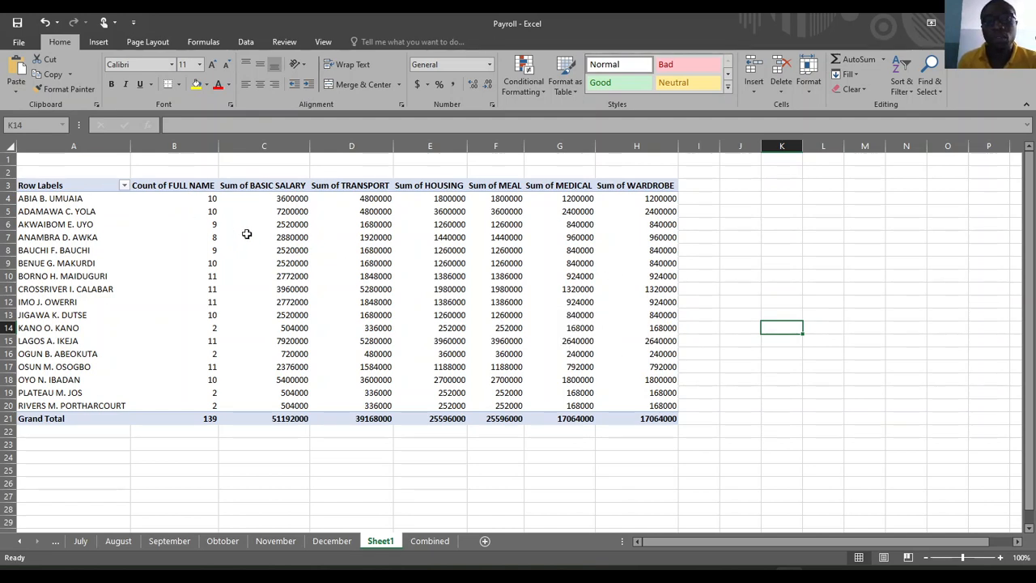
Try to delete column B, Count of FULL NAME, from the PivotTable on Sheet1.
{"action": "mouse_move", "coordinate": [584, 250]}
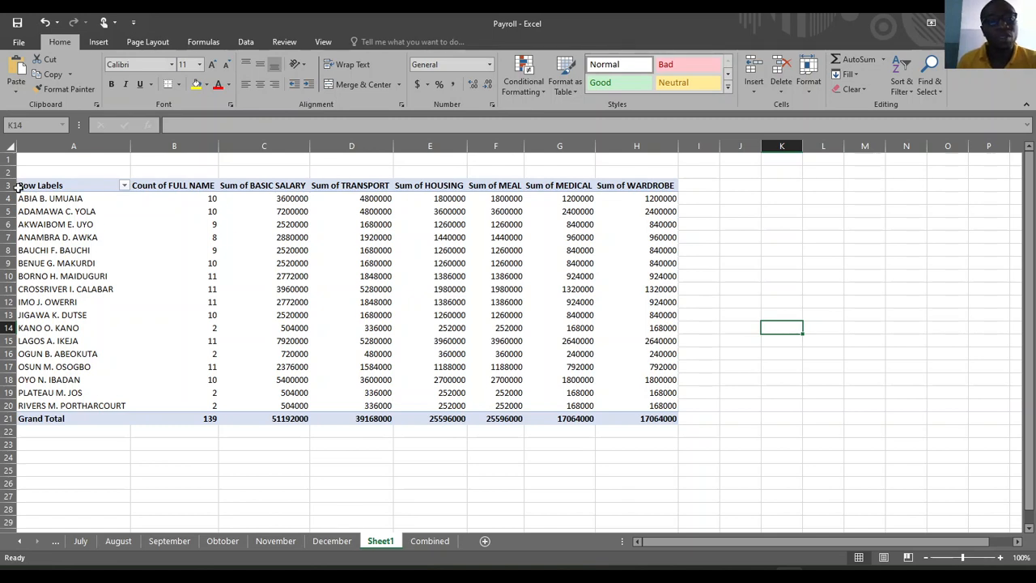
{"action": "left_click", "coordinate": [224, 292]}
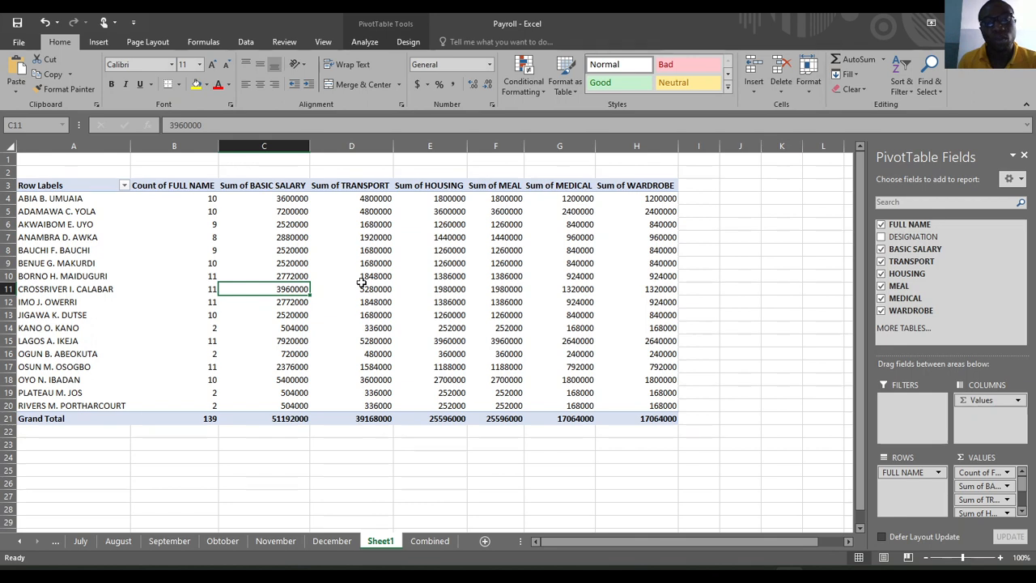
{"action": "left_click", "coordinate": [391, 288]}
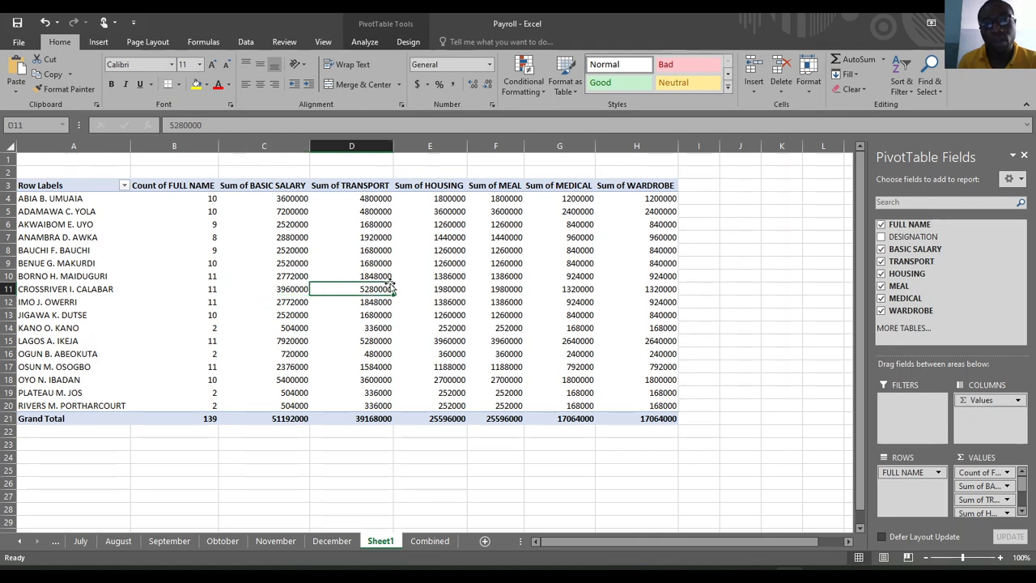
{"action": "left_click", "coordinate": [208, 145]}
{"action": "right_click", "coordinate": [208, 145]}
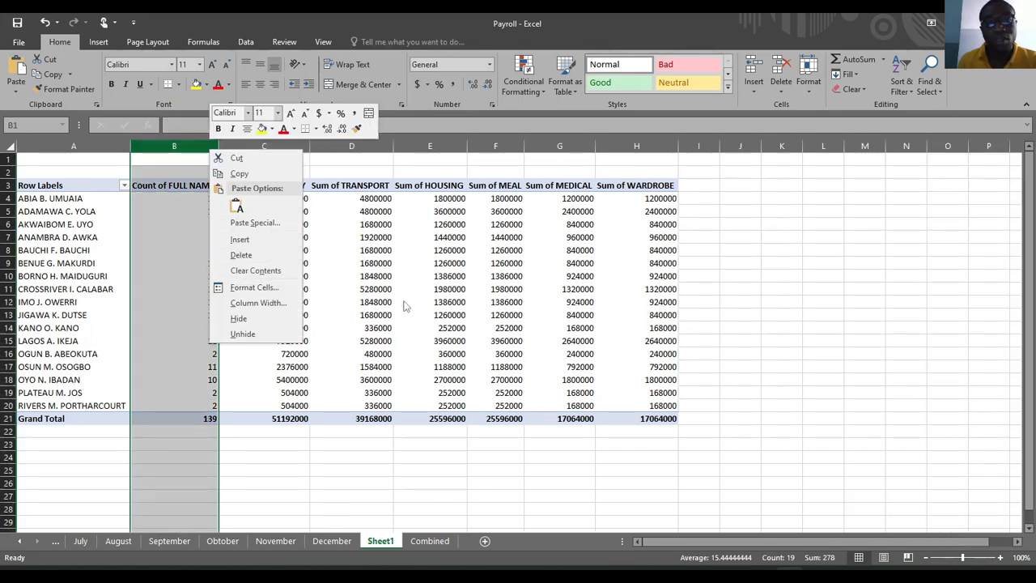
{"action": "left_click", "coordinate": [231, 259]}
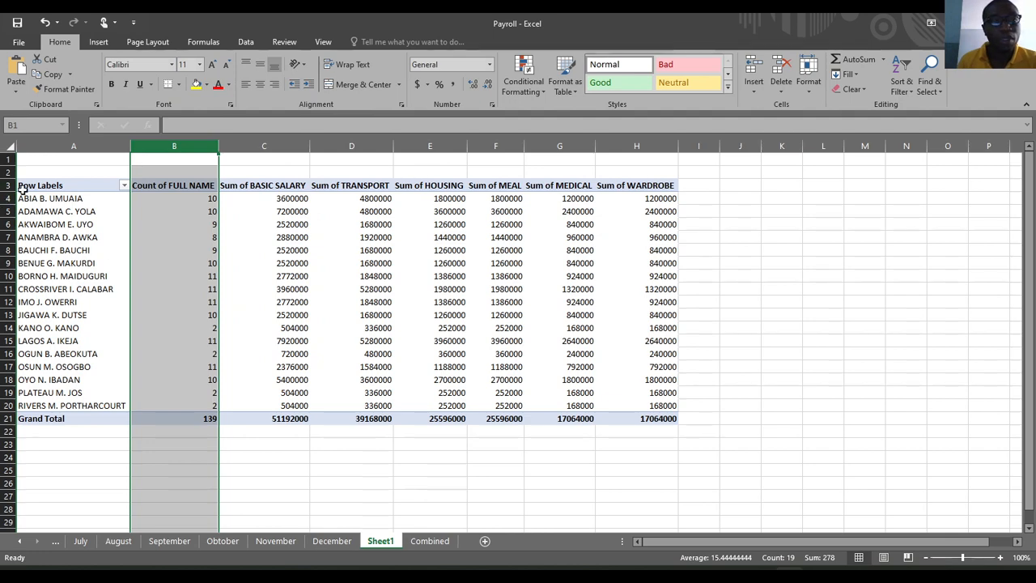
Copy the whole PivotTable in A3:H21, including the grand total, and paste it as values at C3 of a new sheet.
{"action": "left_click_drag", "start_coordinate": [24, 187], "coordinate": [630, 406]}
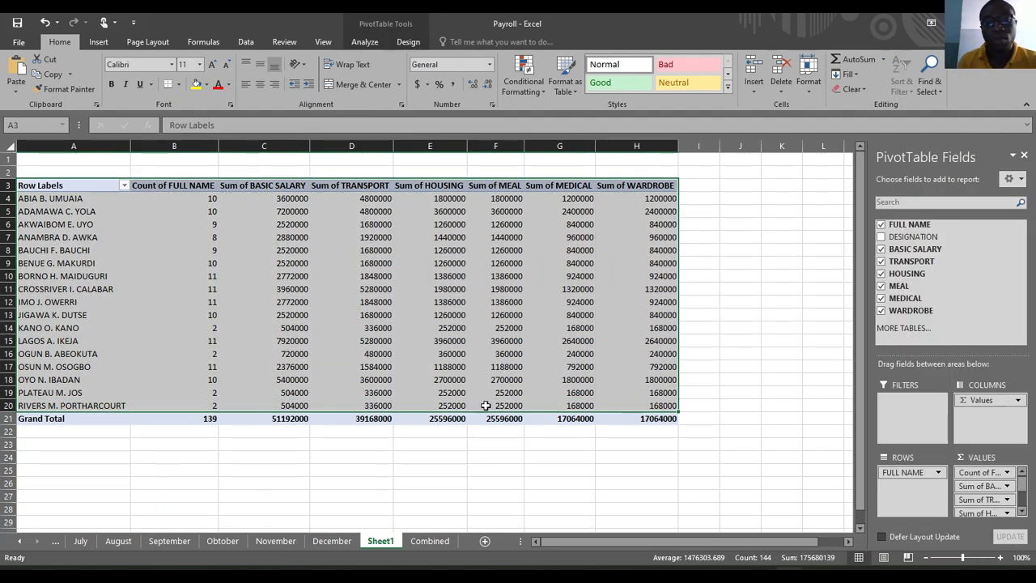
{"action": "left_click", "coordinate": [277, 322]}
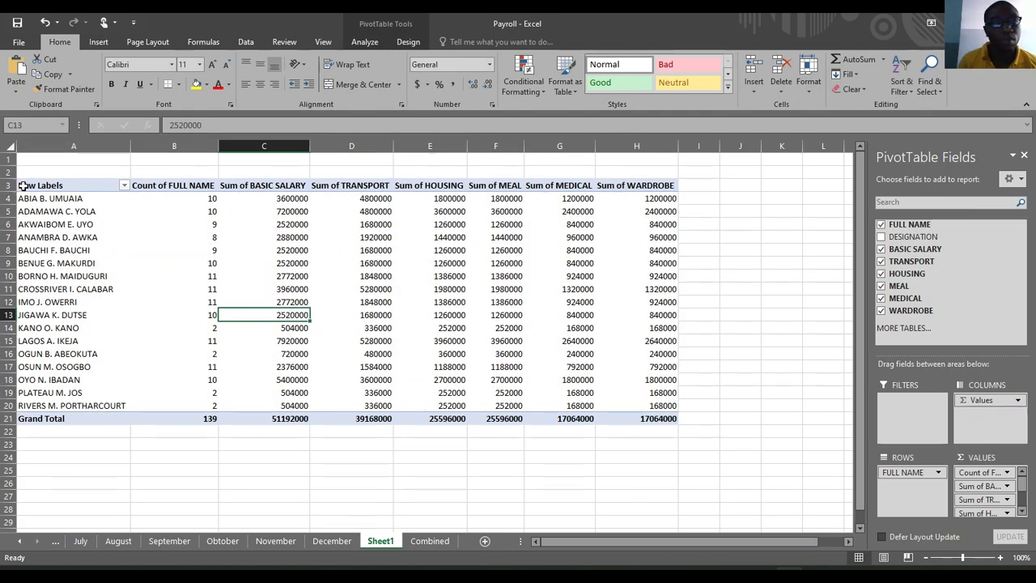
{"action": "left_click_drag", "start_coordinate": [29, 189], "coordinate": [646, 419]}
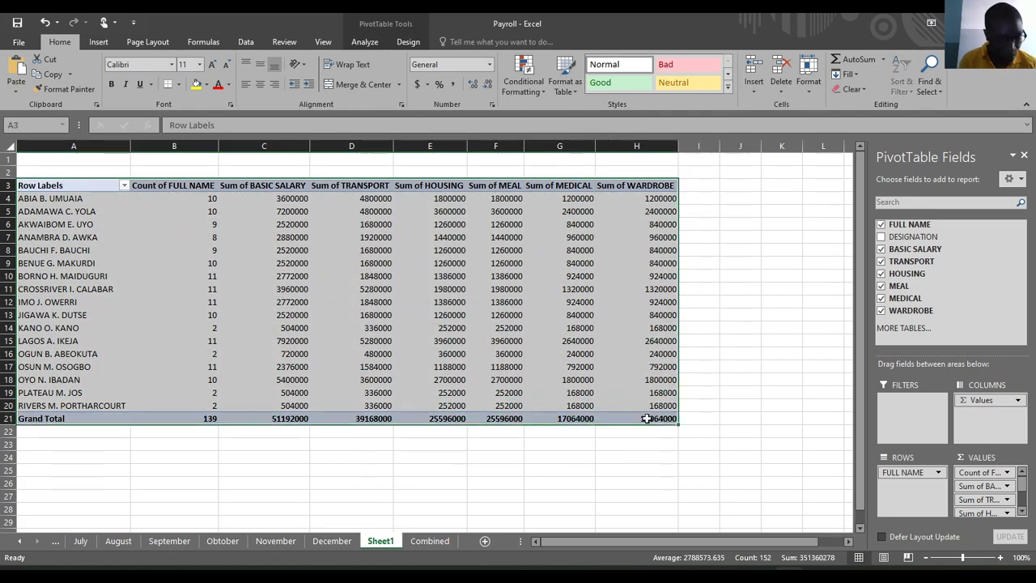
{"action": "key", "text": "ctrl+c"}
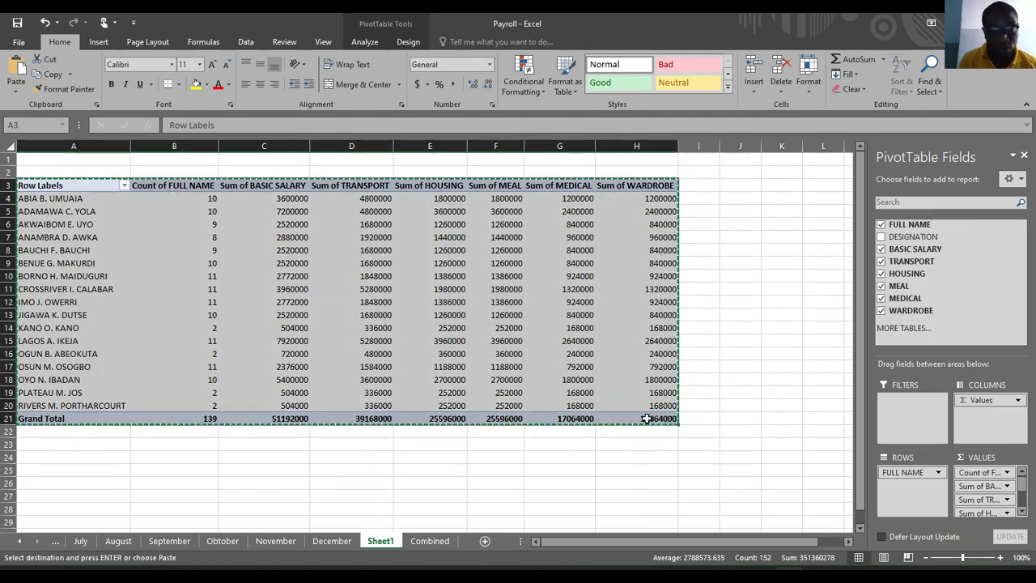
{"action": "left_click", "coordinate": [428, 543]}
{"action": "left_click", "coordinate": [510, 541]}
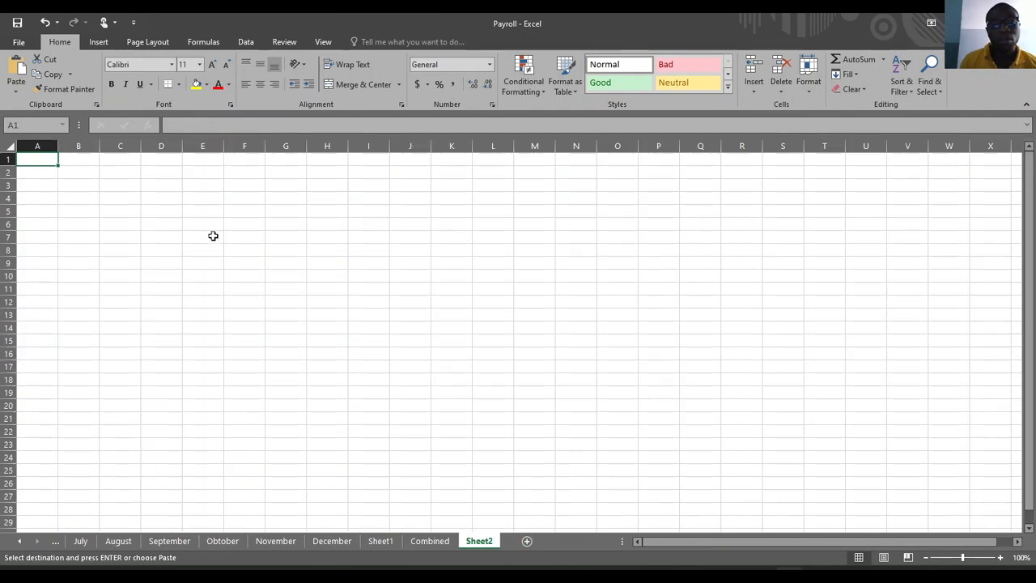
{"action": "left_click", "coordinate": [109, 183]}
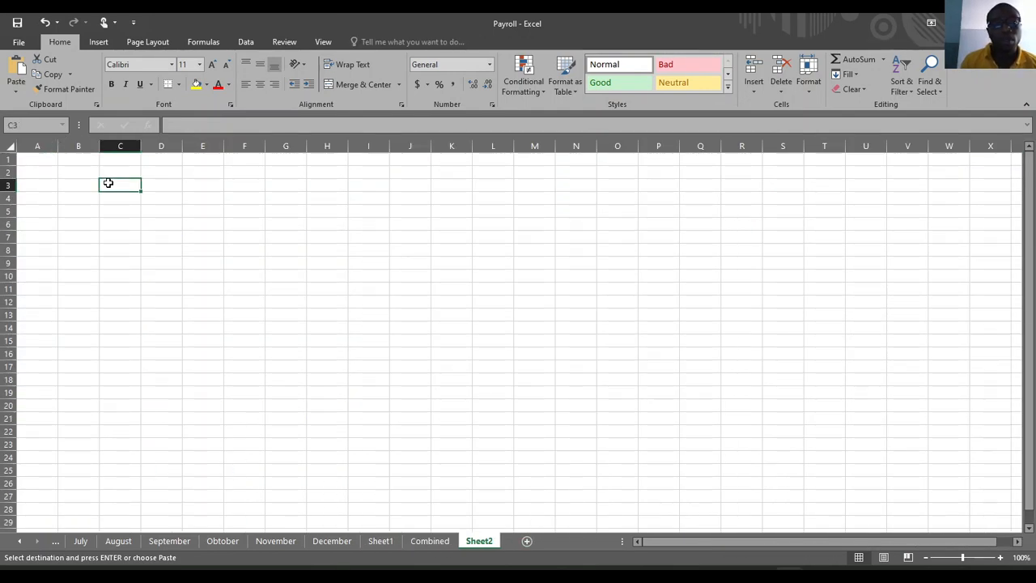
{"action": "right_click", "coordinate": [110, 183]}
{"action": "left_click", "coordinate": [155, 239]}
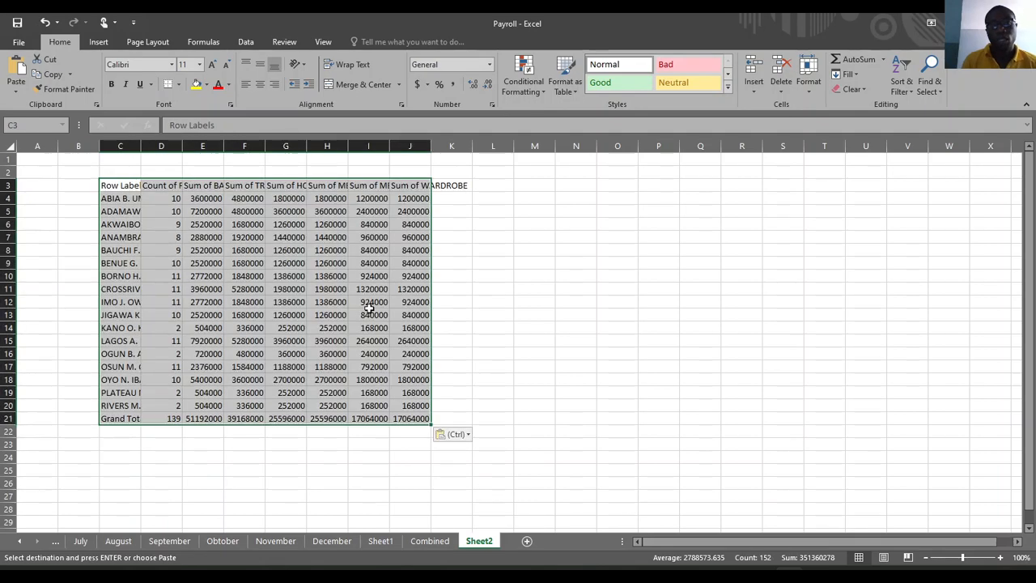
Fit the widths of columns C to K to their contents on the new sheet.
{"action": "left_click", "coordinate": [153, 185]}
{"action": "left_click_drag", "start_coordinate": [120, 146], "coordinate": [166, 145]}
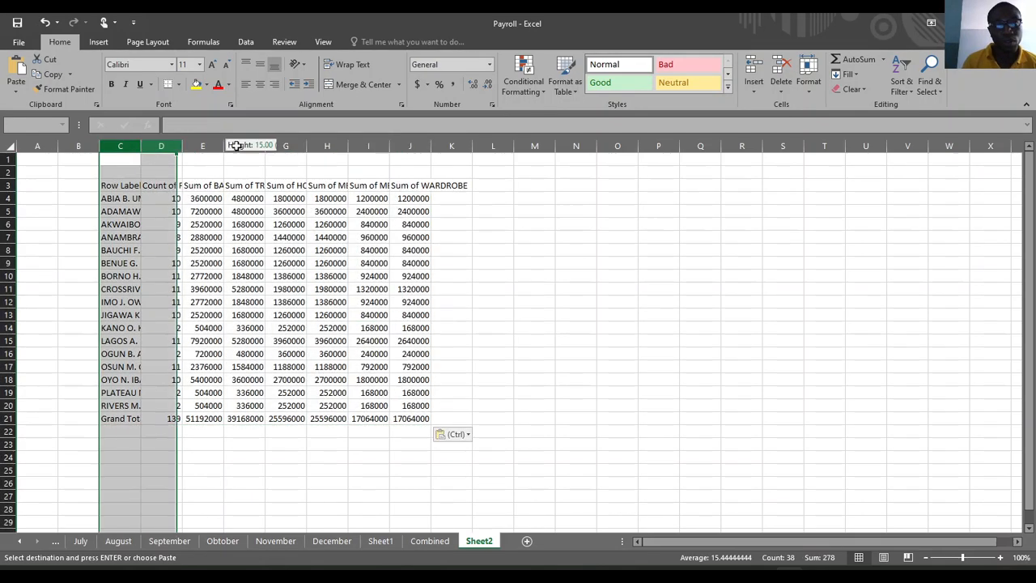
{"action": "left_click_drag", "start_coordinate": [234, 145], "coordinate": [469, 146]}
{"action": "double_click", "coordinate": [471, 146]}
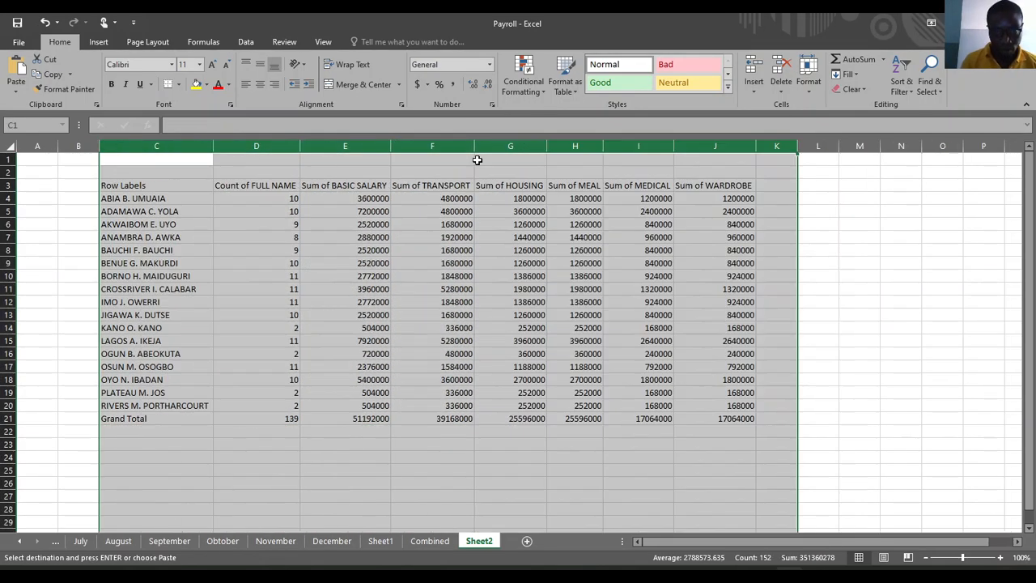
{"action": "left_click", "coordinate": [479, 314]}
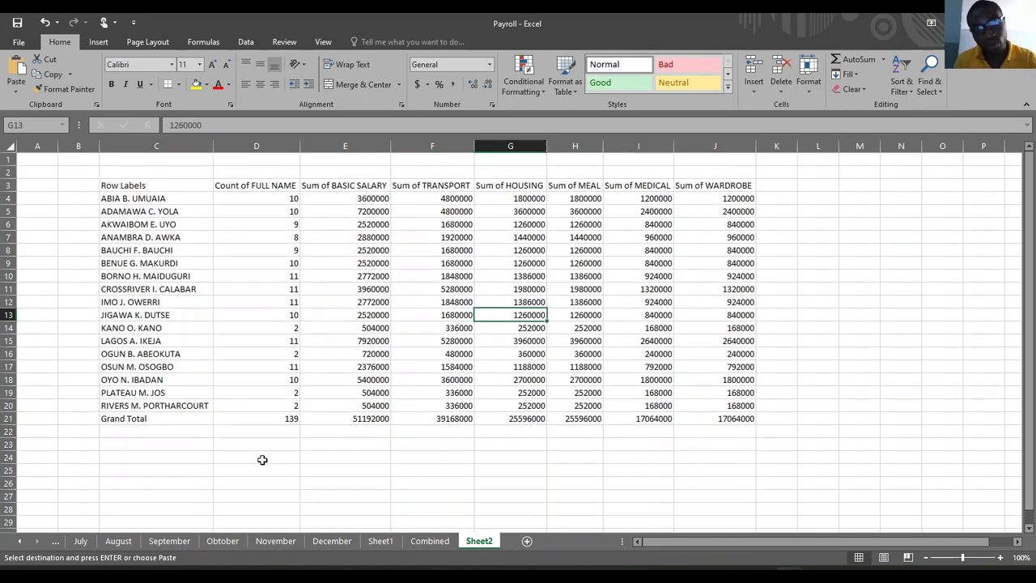
Rename the headers in C3:E3 as FULL NAME, NO OF MONTHS and BASIC SALARY.
{"action": "left_click", "coordinate": [255, 186]}
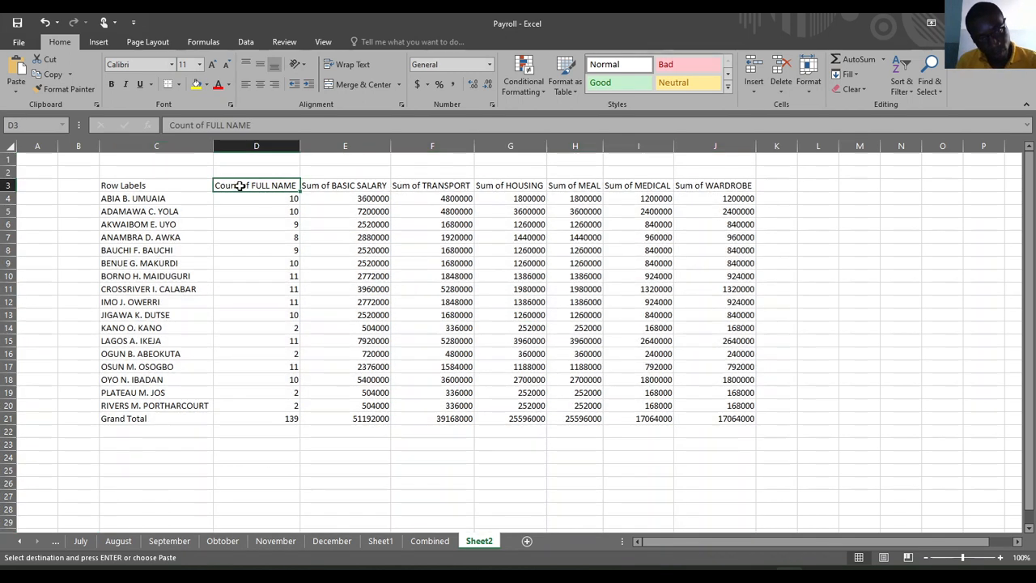
{"action": "left_click", "coordinate": [135, 185]}
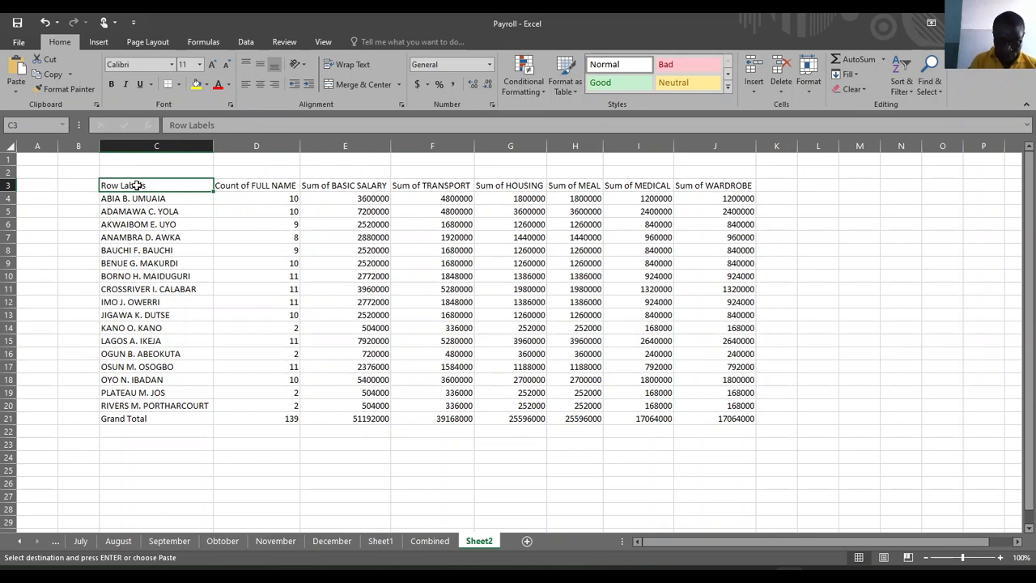
{"action": "type", "text": "FULL NAME"}
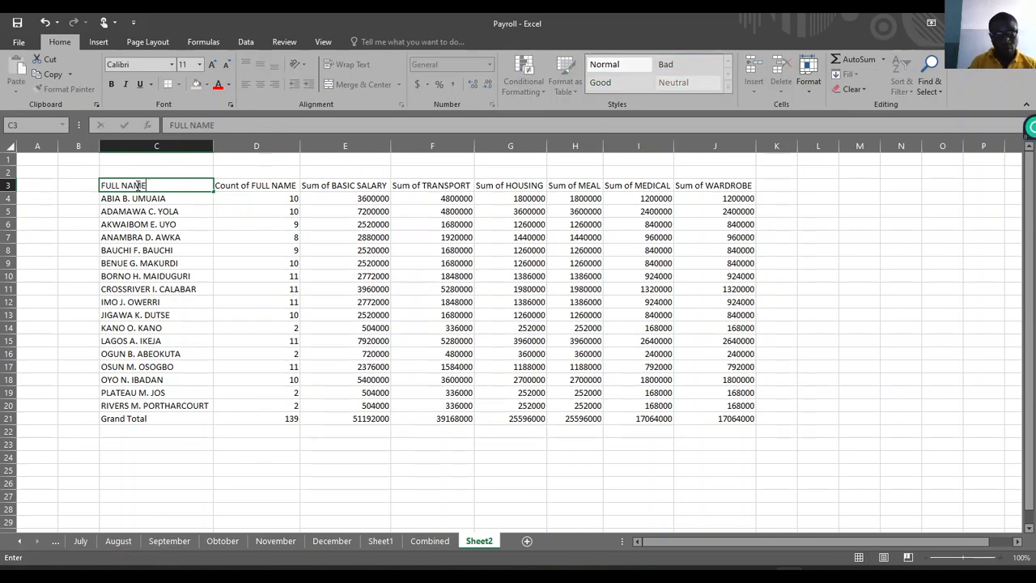
{"action": "key", "text": "Tab"}
{"action": "type", "text": "NO OF MONT"}
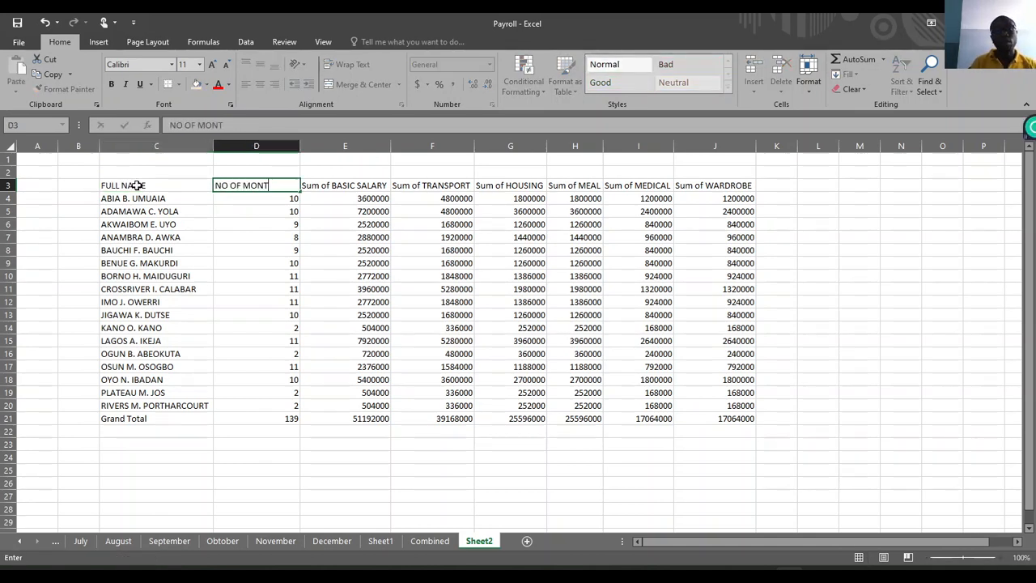
{"action": "key", "text": "Tab"}
{"action": "type", "text": "BA"}
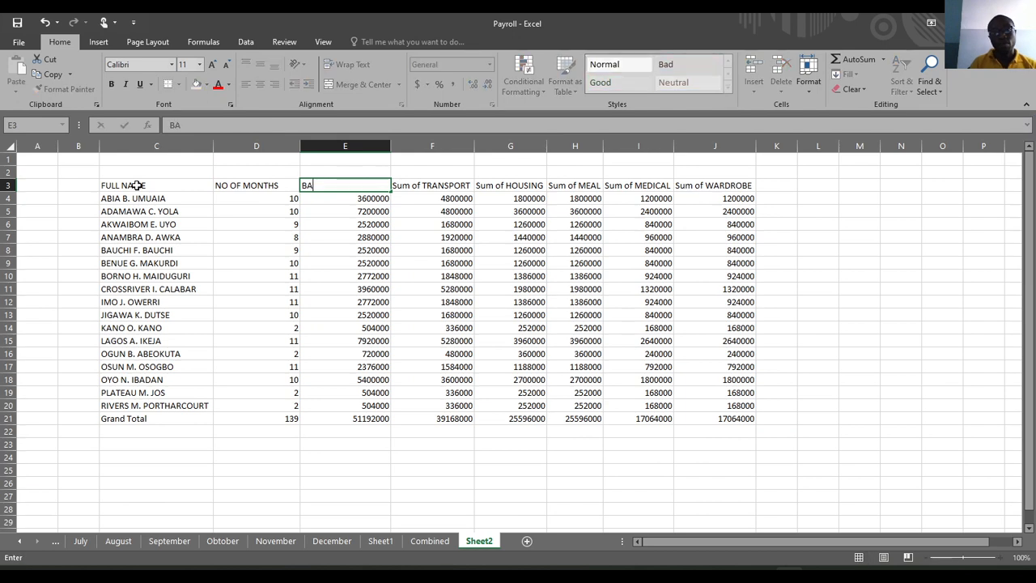
{"action": "type", "text": "SIC SALARY"}
{"action": "key", "text": "Tab"}
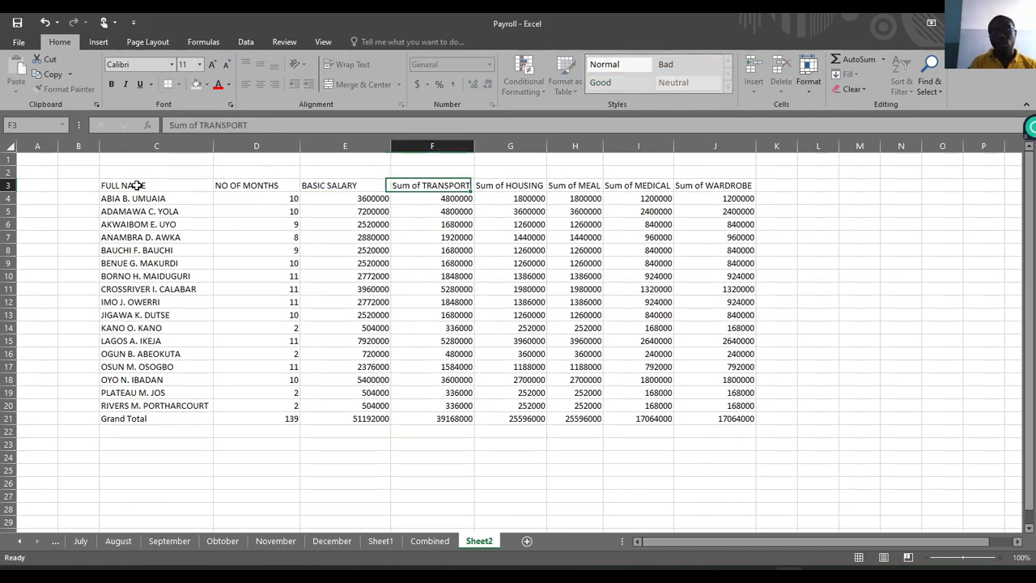
Apply the comma number style to the pay columns E to J.
{"action": "left_click_drag", "start_coordinate": [345, 146], "coordinate": [733, 146]}
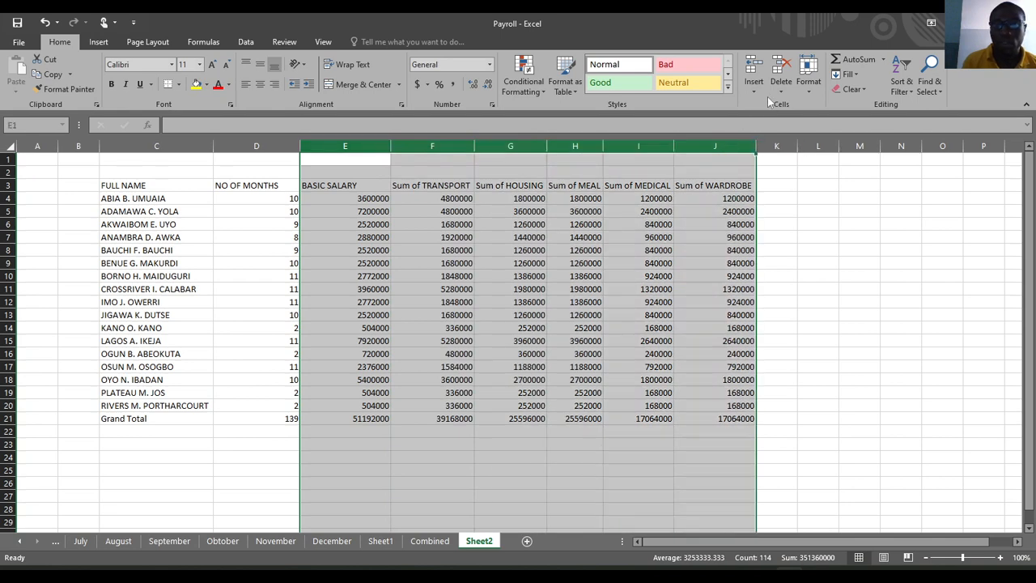
{"action": "left_click", "coordinate": [455, 84]}
{"action": "left_click", "coordinate": [447, 354]}
Add the header ANNUAL GROSS in K3, beside Sum of WARDROBE.
{"action": "left_click", "coordinate": [788, 188]}
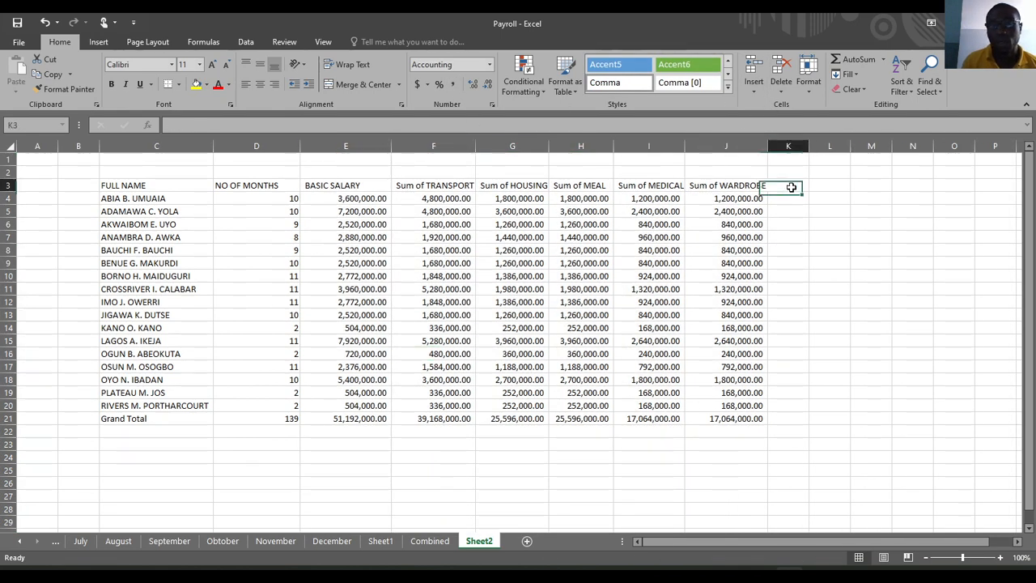
{"action": "type", "text": "GROSS"}
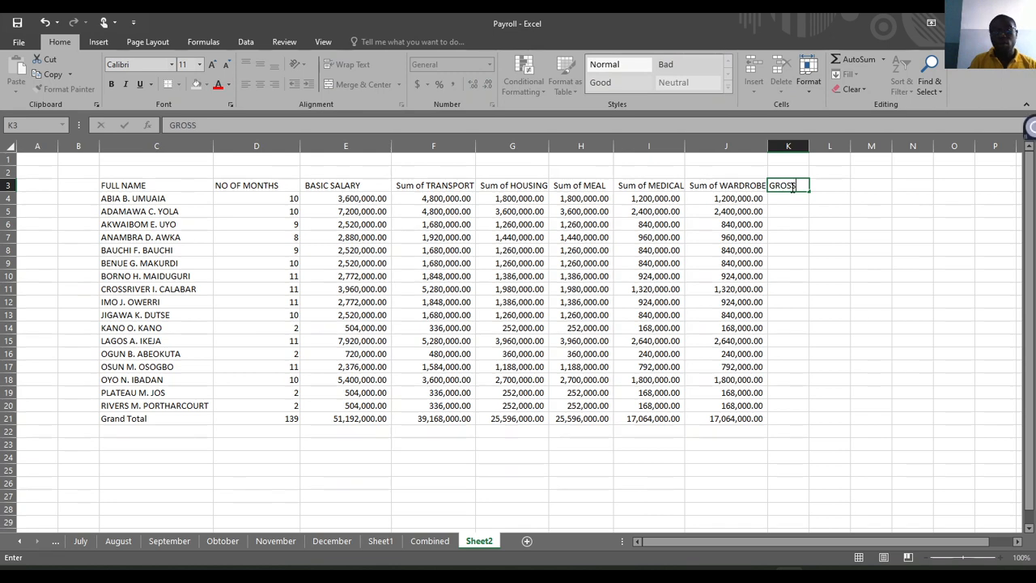
{"action": "key", "text": "Return"}
{"action": "double_click", "coordinate": [790, 187]}
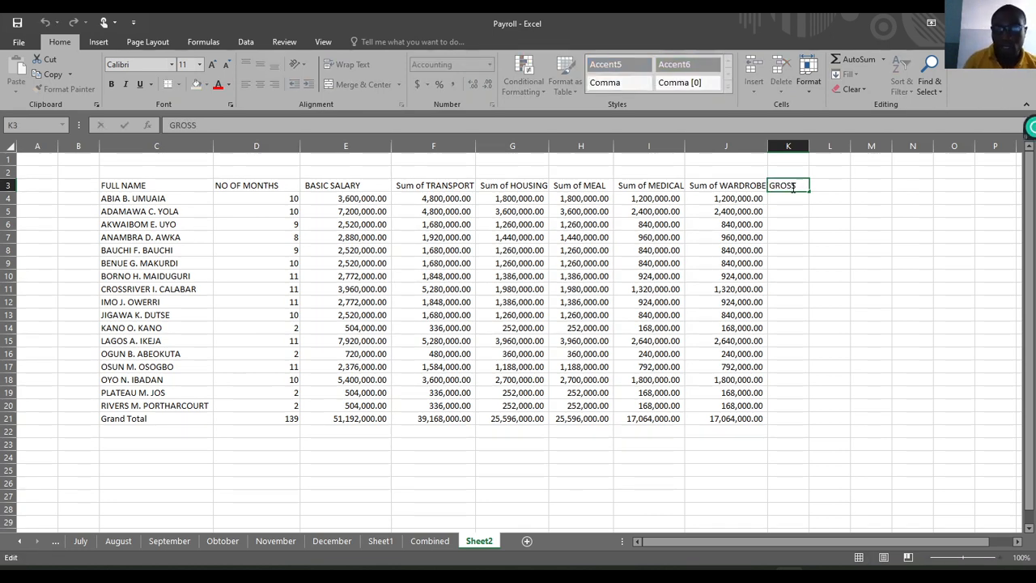
{"action": "double_click", "coordinate": [790, 186]}
{"action": "type", "text": "ANN"}
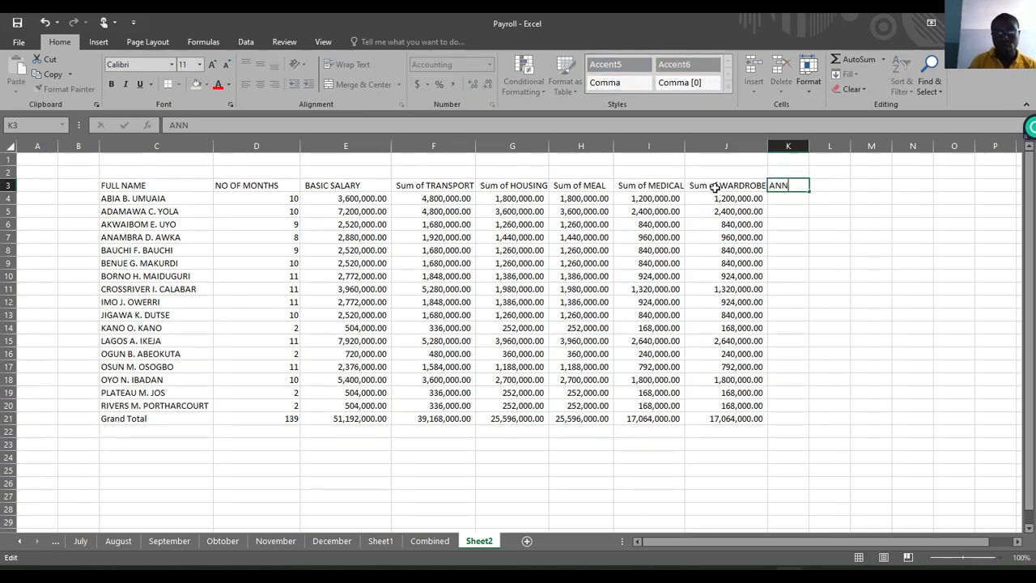
{"action": "type", "text": "UAL GROSS"}
{"action": "key", "text": "Return"}
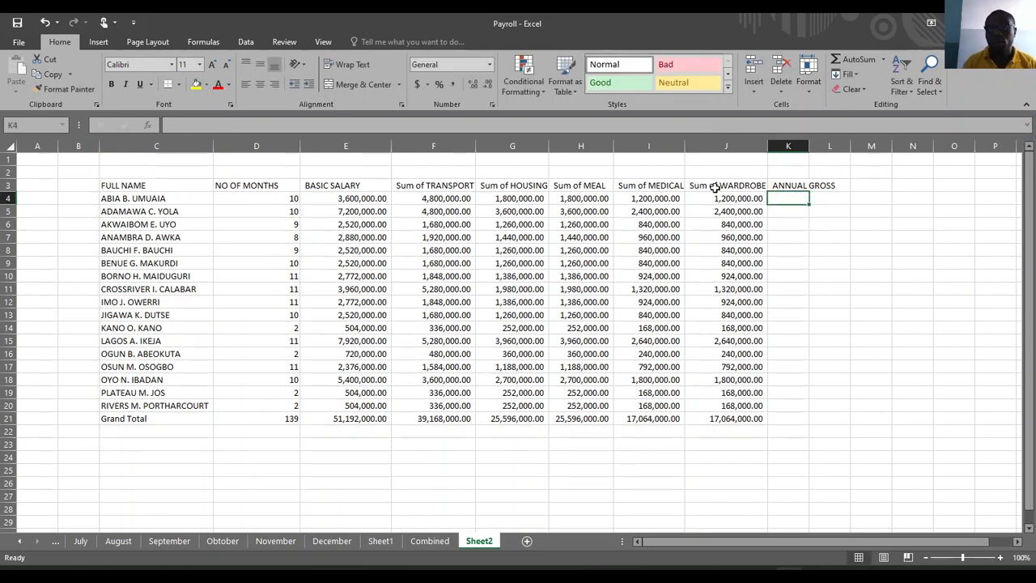
Calculate the annual gross in K4 as the sum of E4:J4 and fill the formula down to K21.
{"action": "left_click", "coordinate": [852, 60]}
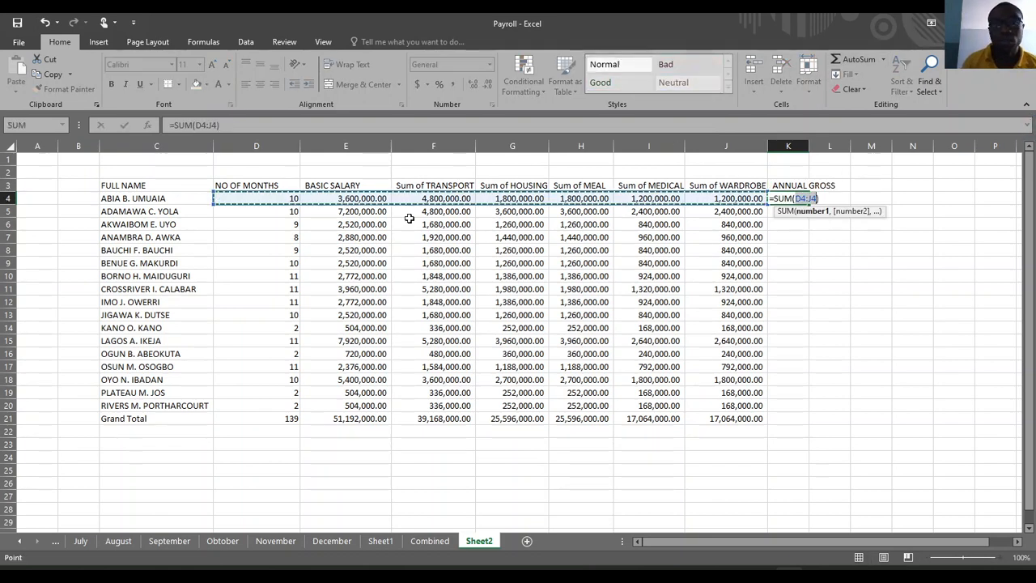
{"action": "left_click", "coordinate": [347, 208]}
{"action": "left_click_drag", "start_coordinate": [346, 200], "coordinate": [738, 198]}
{"action": "key", "text": "ctrl+Return"}
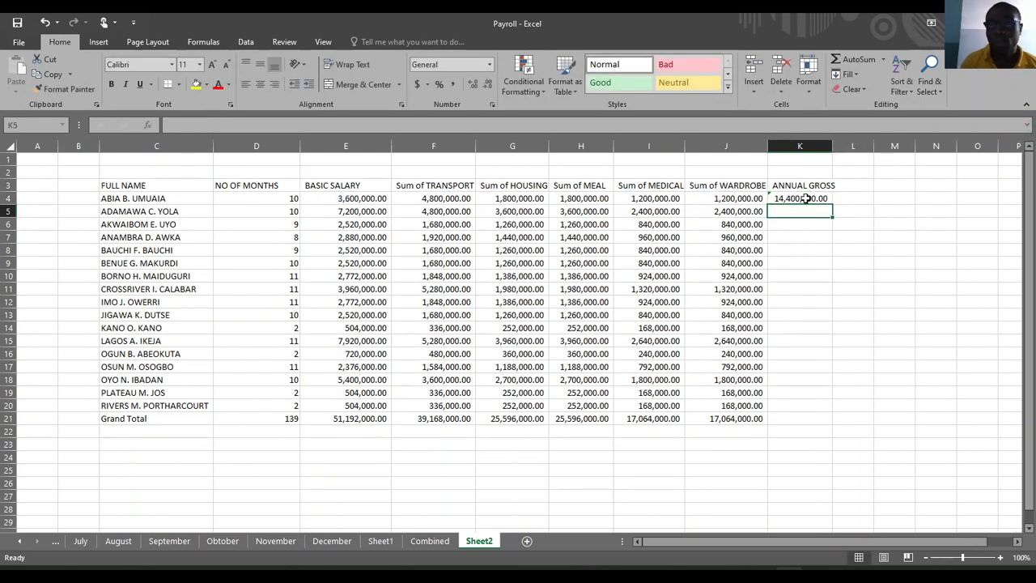
{"action": "double_click", "coordinate": [832, 203]}
{"action": "left_click", "coordinate": [821, 419]}
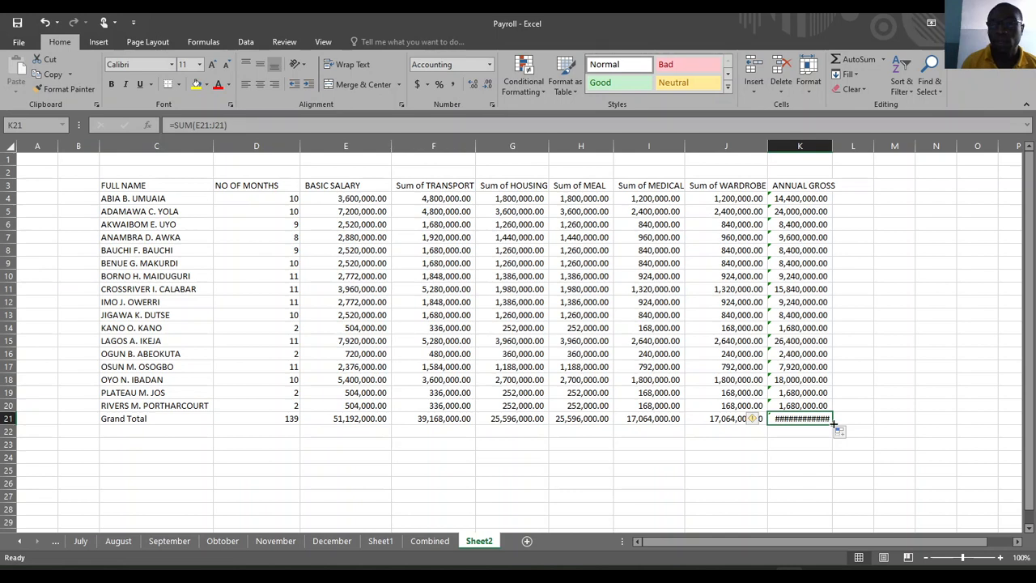
Fit column K's width to its contents and make the header row C3:K3 bold.
{"action": "double_click", "coordinate": [832, 147]}
{"action": "left_click", "coordinate": [726, 341]}
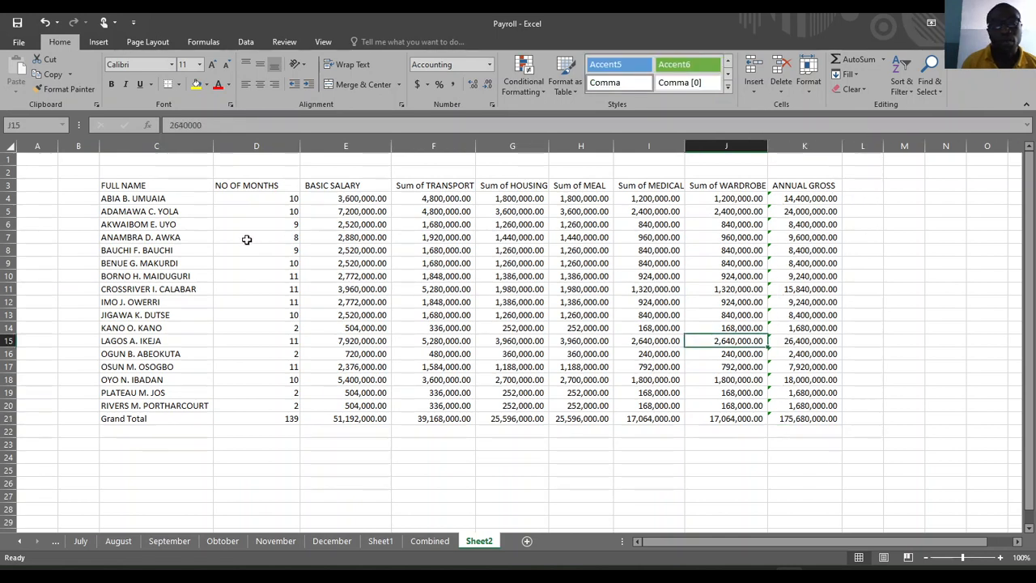
{"action": "left_click_drag", "start_coordinate": [140, 185], "coordinate": [817, 186]}
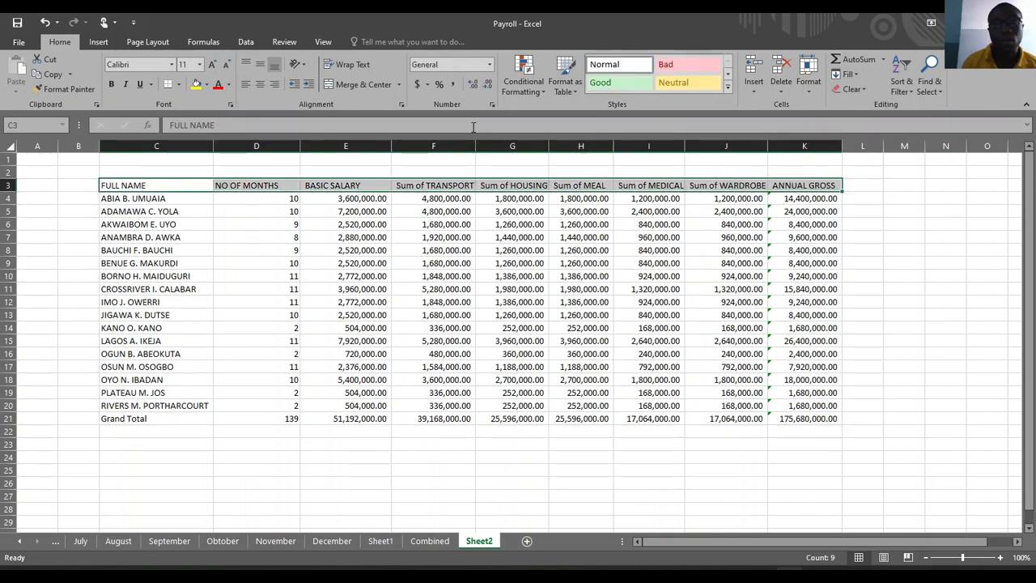
{"action": "left_click", "coordinate": [397, 276]}
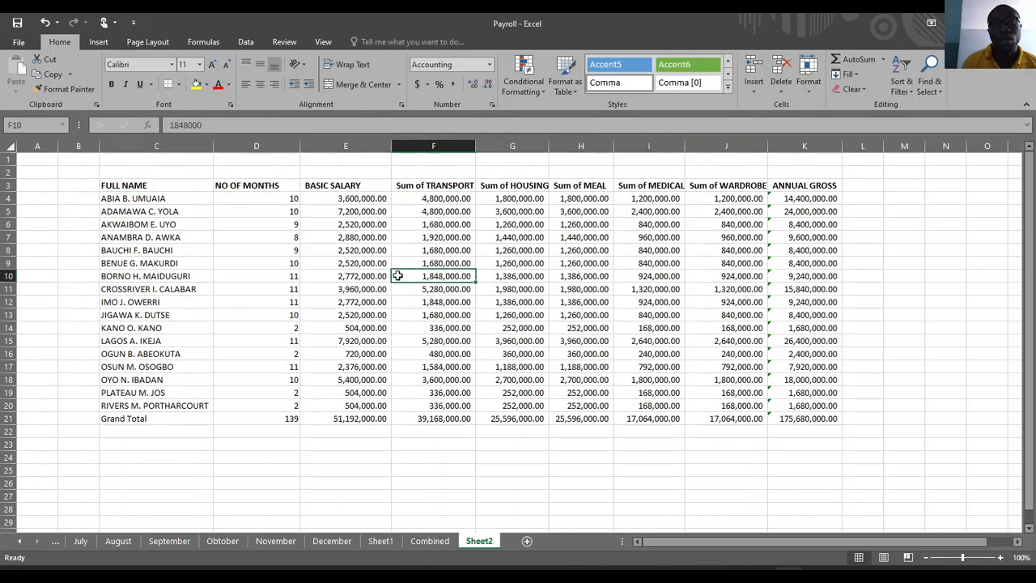
Insert a column before NO OF MONTHS and give it the header DESIGNATION in D3.
{"action": "left_click", "coordinate": [250, 146]}
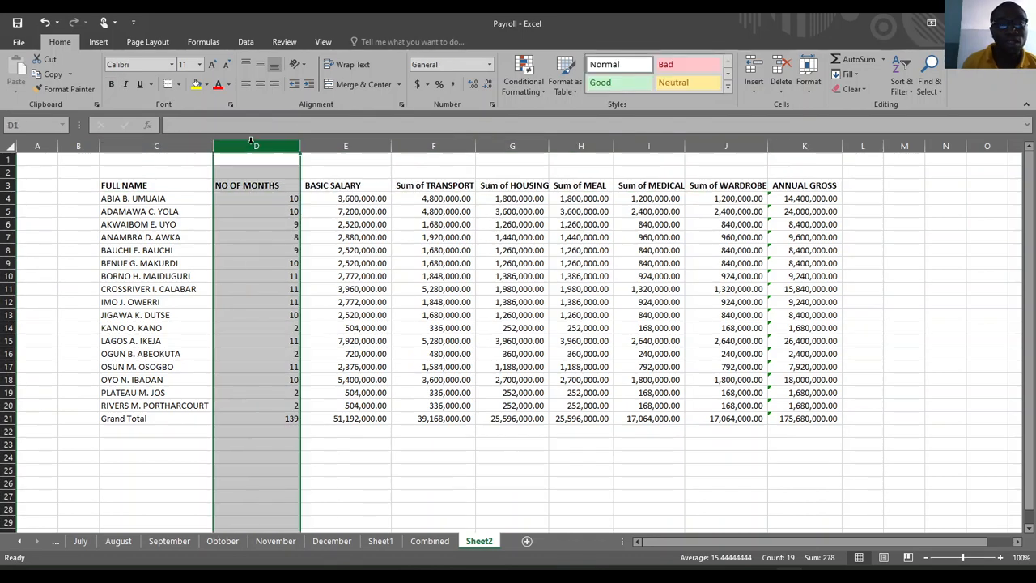
{"action": "right_click", "coordinate": [253, 148]}
{"action": "key", "text": "Escape"}
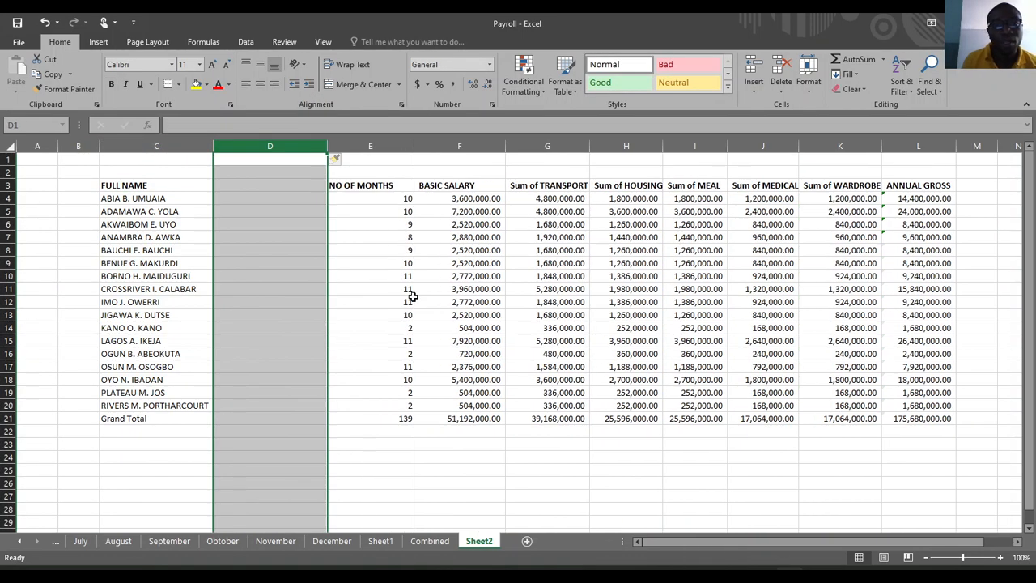
{"action": "left_click", "coordinate": [355, 261]}
{"action": "left_click", "coordinate": [271, 184]}
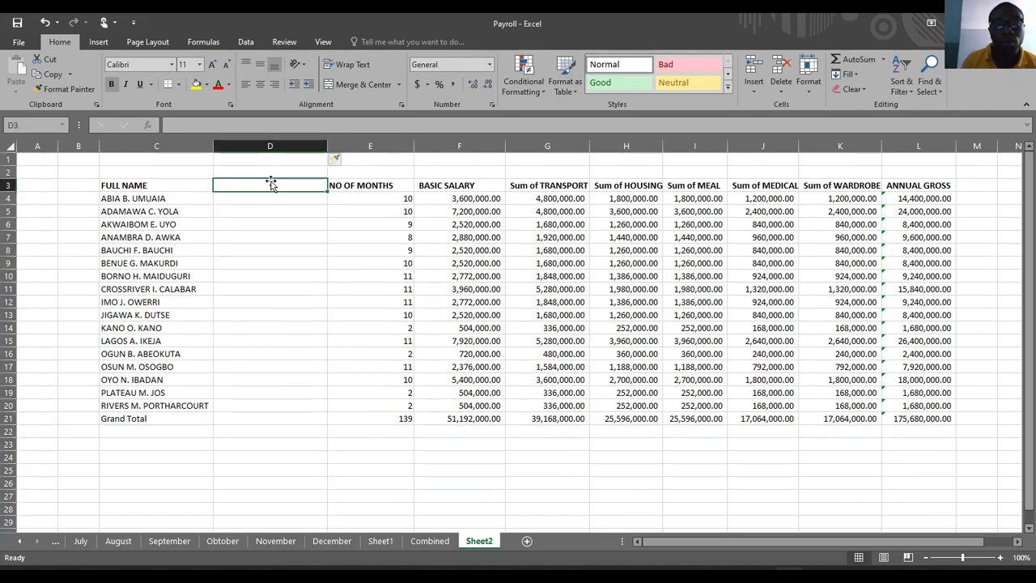
{"action": "type", "text": "DE"}
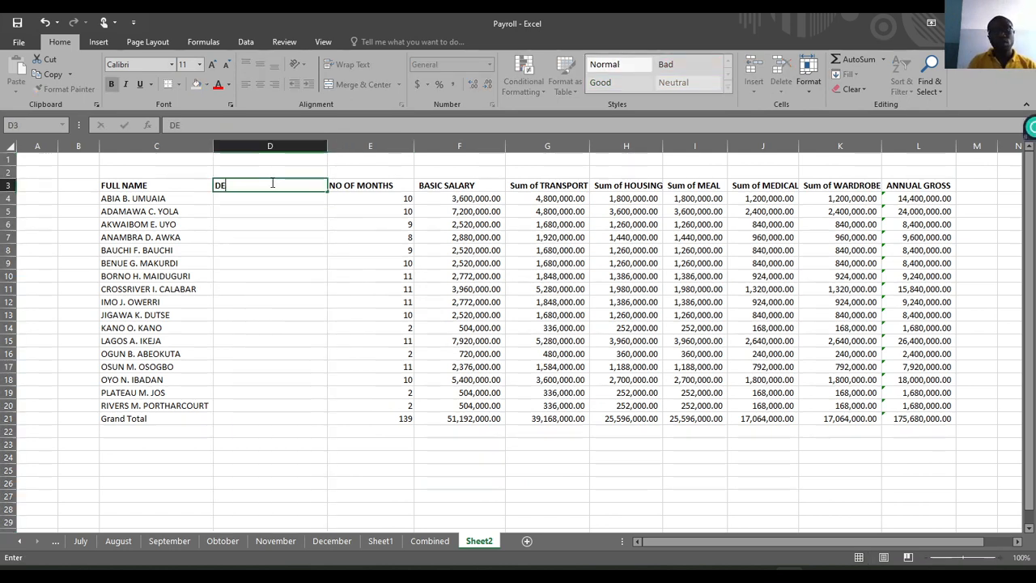
{"action": "type", "text": "SIGNATION"}
{"action": "key", "text": "Return"}
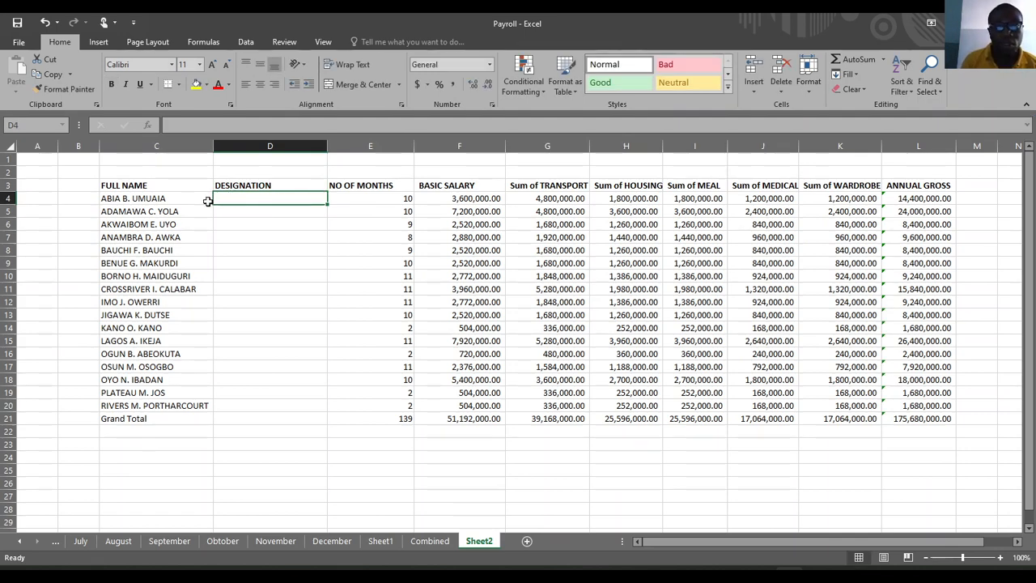
Look up the designation in D4 with an exact-match VLOOKUP of C4 in B3:C142 of the Combined sheet, returning column 2.
{"action": "left_click", "coordinate": [429, 541]}
{"action": "scroll", "coordinate": [106, 217], "scroll_direction": "up", "scroll_amount": 10}
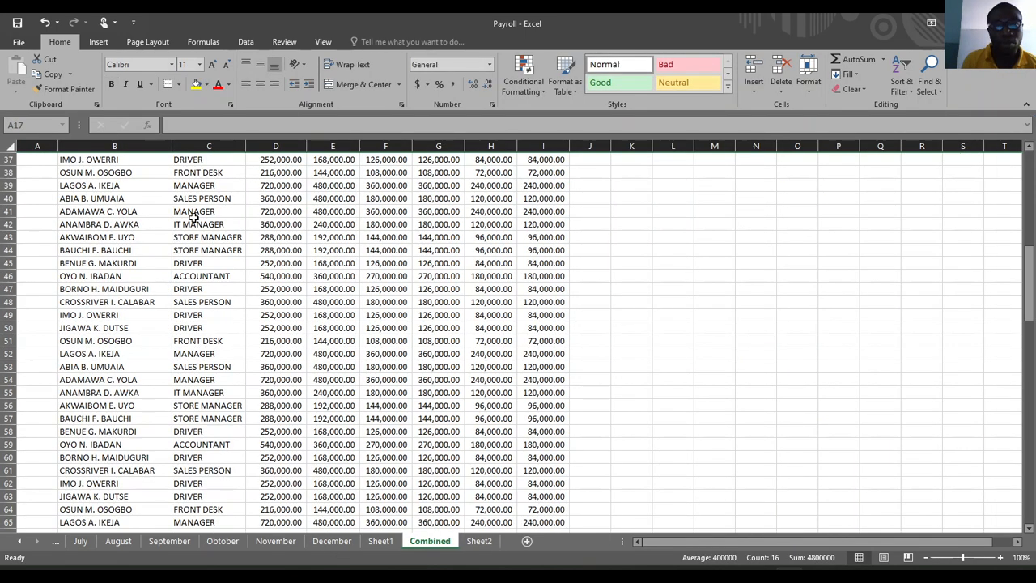
{"action": "scroll", "coordinate": [106, 217], "scroll_direction": "up", "scroll_amount": 1}
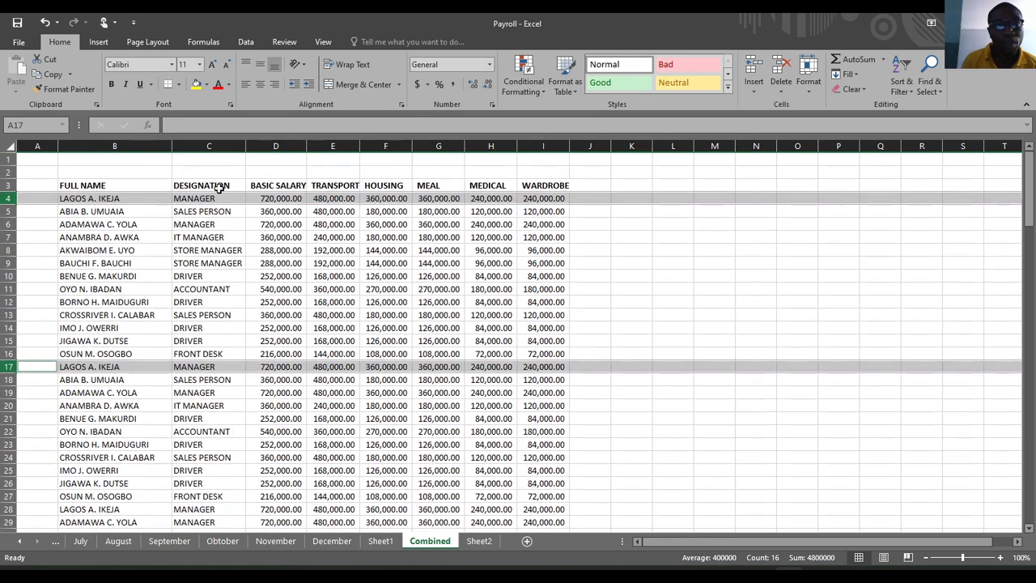
{"action": "left_click", "coordinate": [479, 541]}
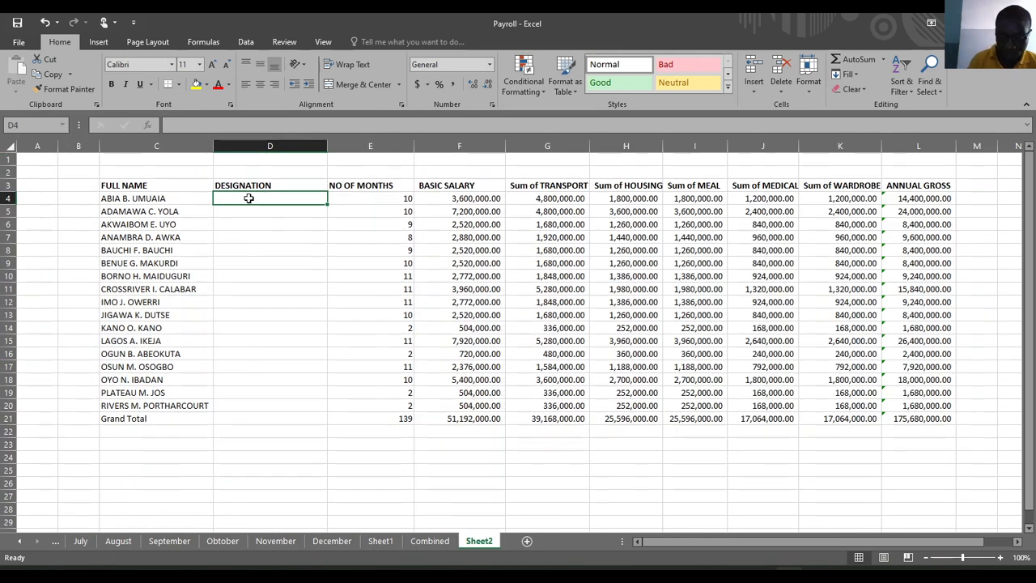
{"action": "type", "text": "=V"}
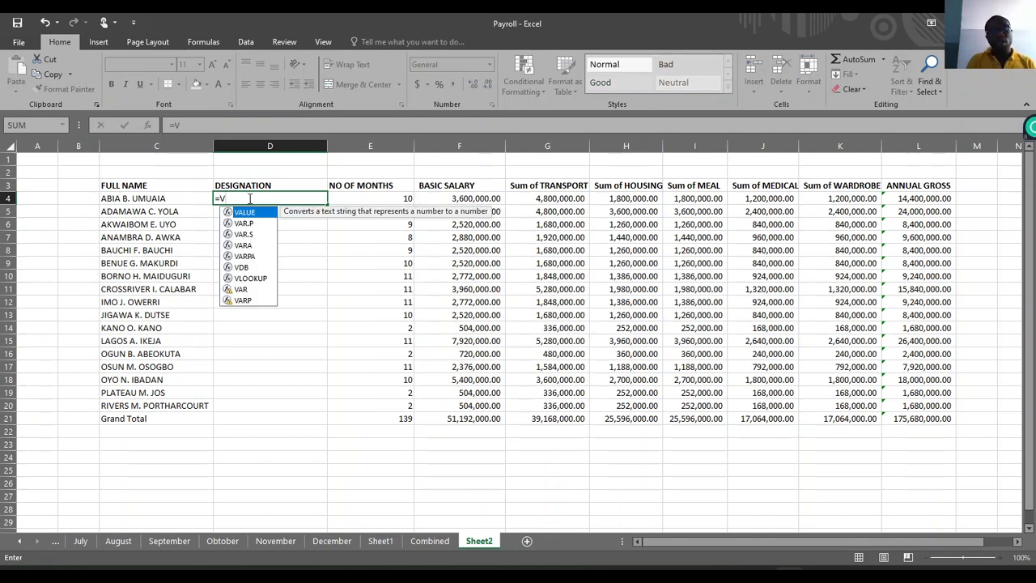
{"action": "type", "text": "LO"}
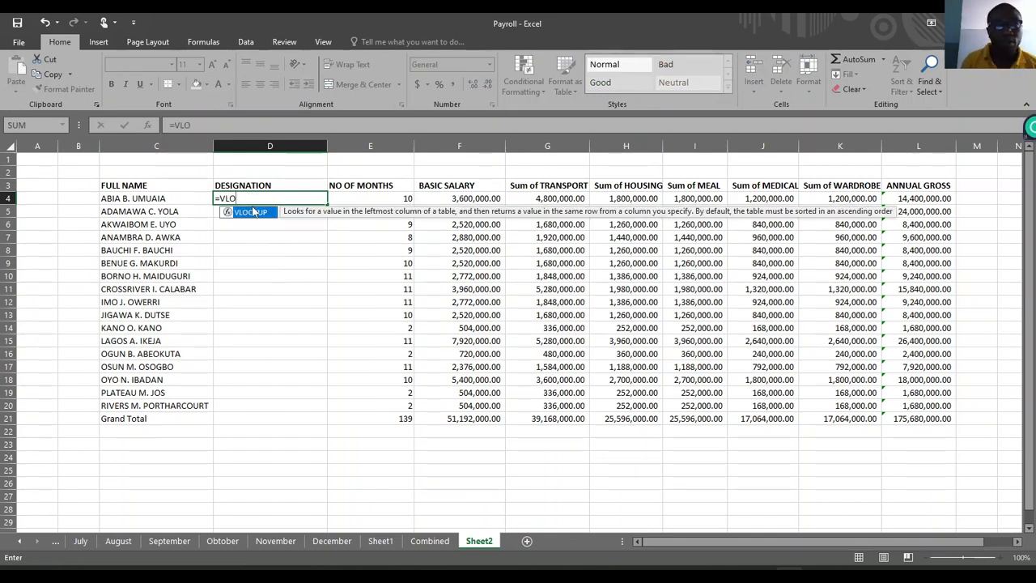
{"action": "double_click", "coordinate": [251, 213]}
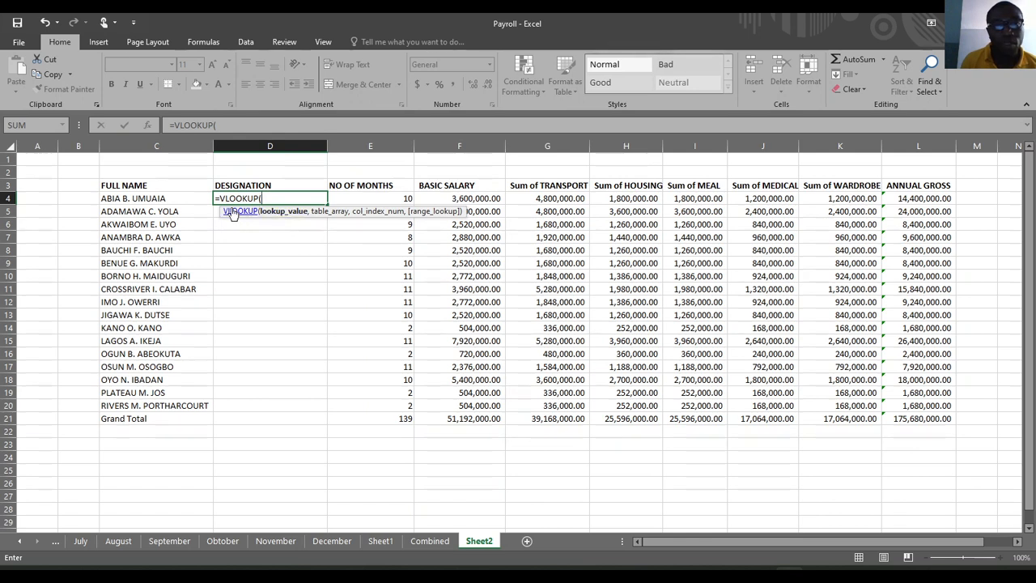
{"action": "left_click", "coordinate": [125, 200]}
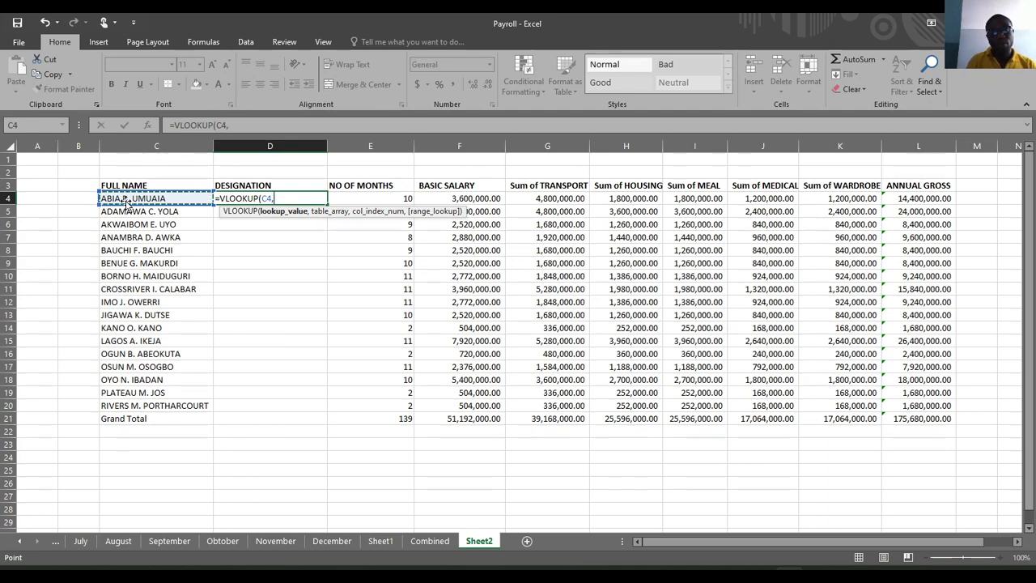
{"action": "type", "text": ","}
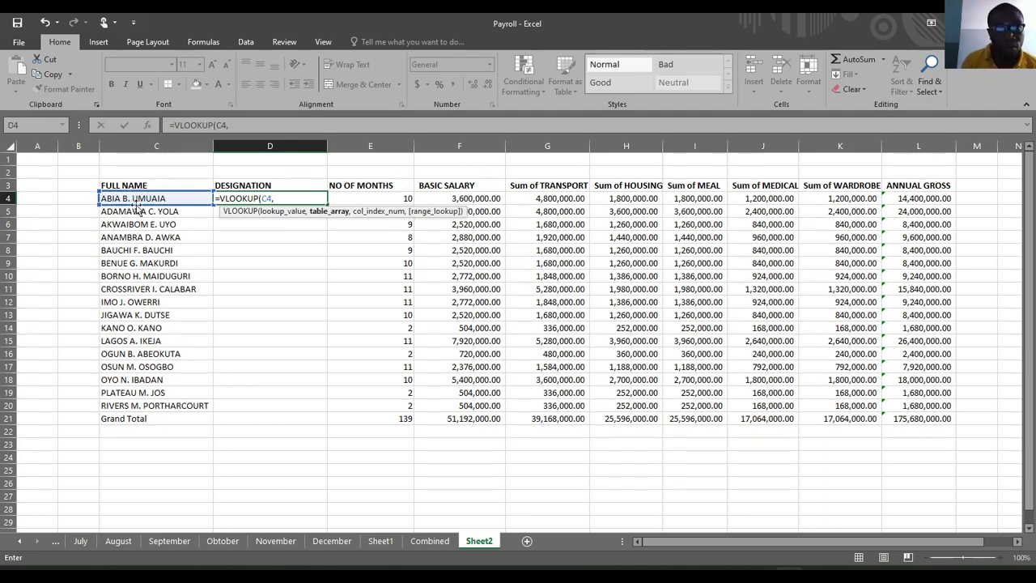
{"action": "left_click", "coordinate": [430, 541]}
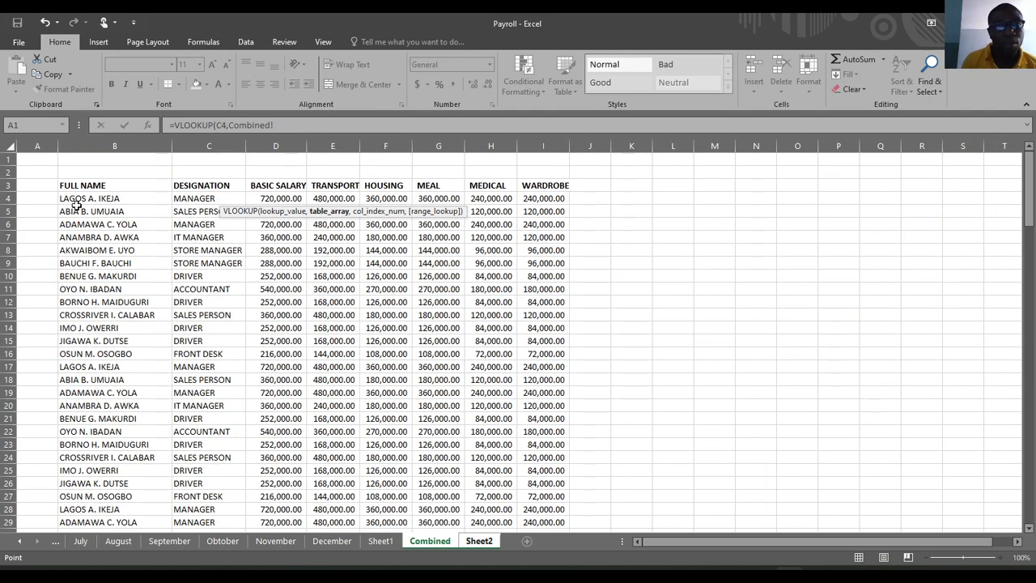
{"action": "left_click_drag", "start_coordinate": [64, 187], "coordinate": [235, 507]}
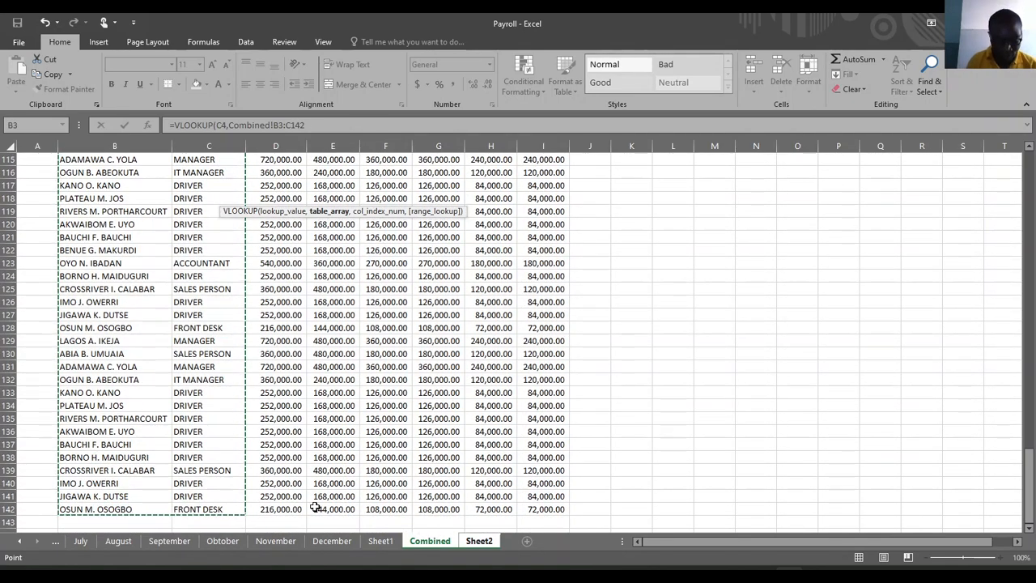
{"action": "type", "text": ","}
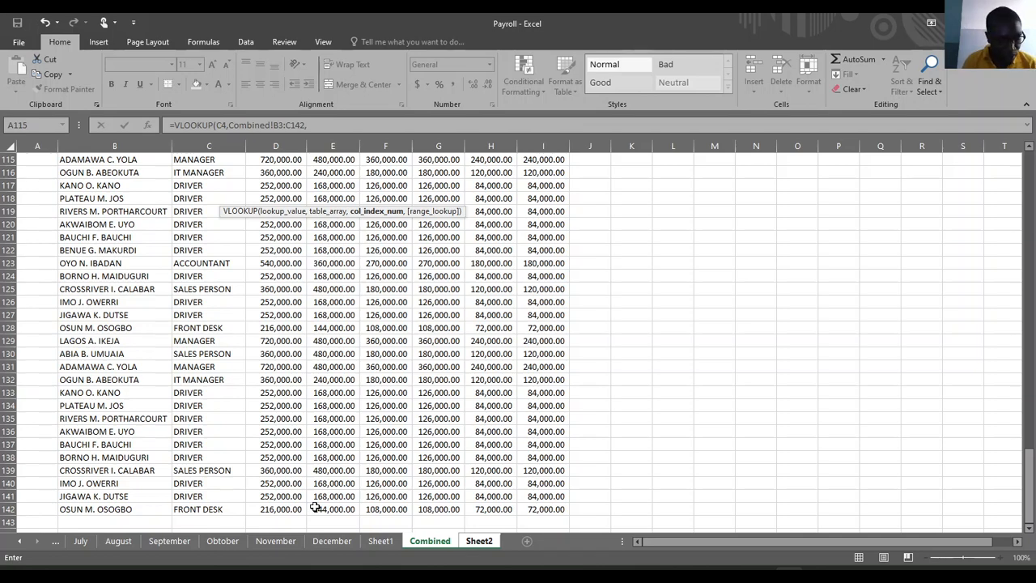
{"action": "type", "text": "2,"}
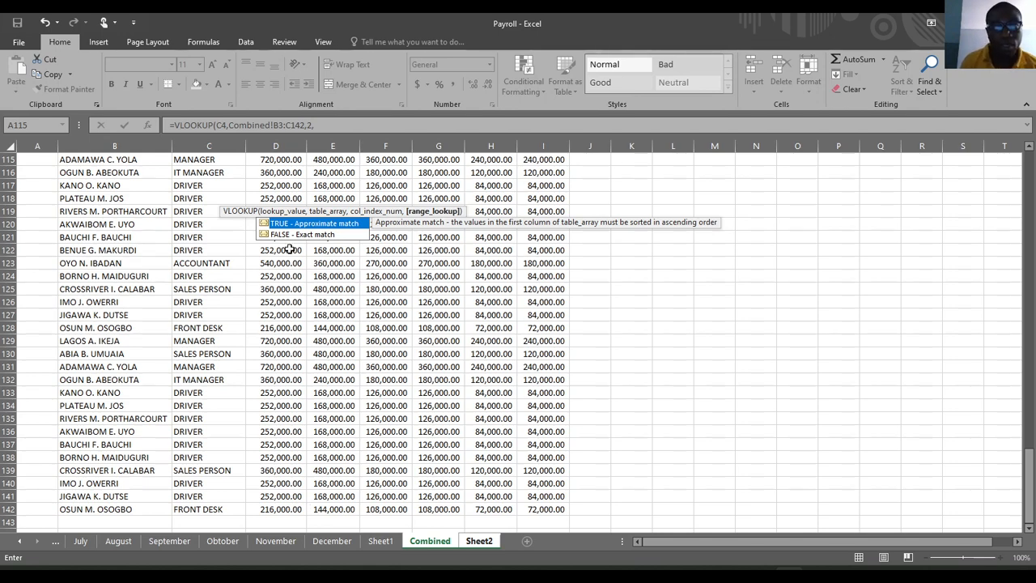
{"action": "double_click", "coordinate": [290, 236]}
{"action": "key", "text": "Return"}
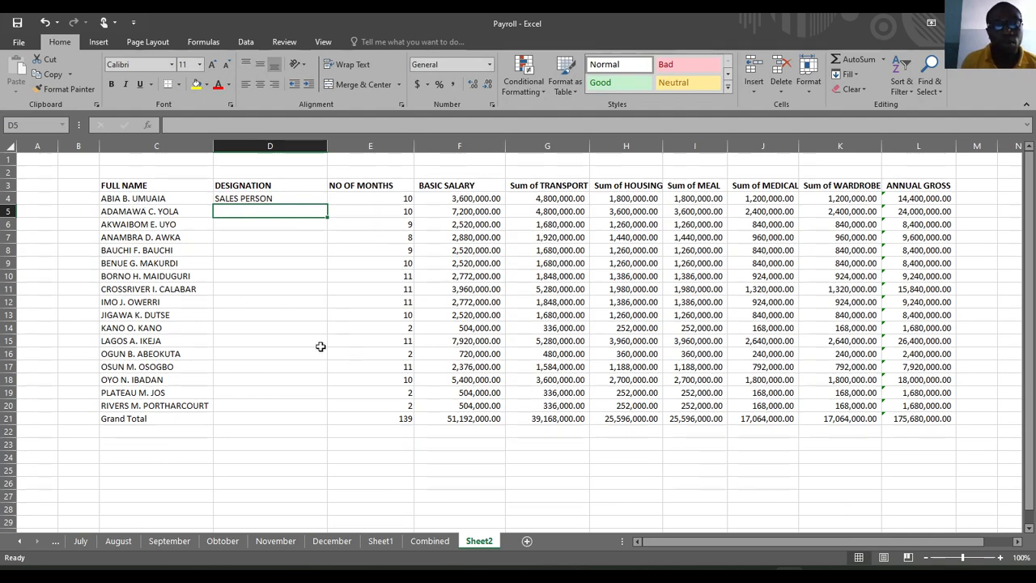
Examine the names and designations on the Combined sheet and the pivot table on Sheet1, and return to Sheet2.
{"action": "left_click", "coordinate": [430, 540]}
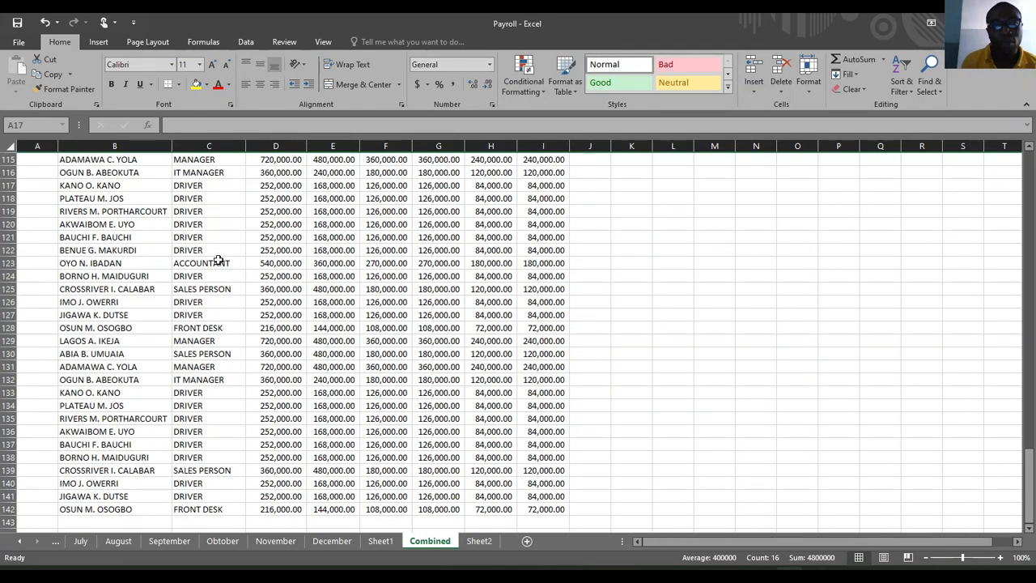
{"action": "scroll", "coordinate": [129, 220], "scroll_direction": "up", "scroll_amount": 20}
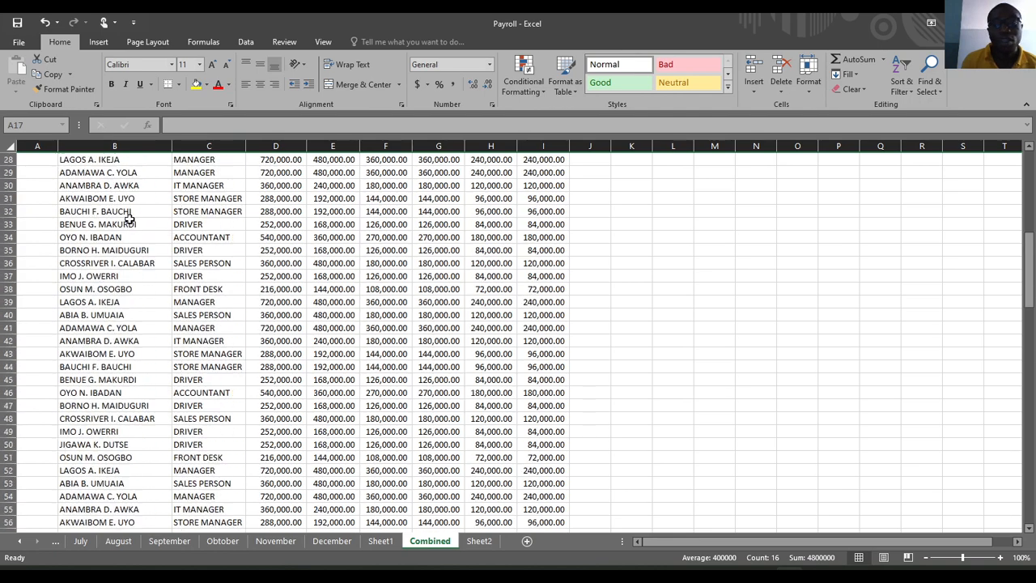
{"action": "scroll", "coordinate": [130, 220], "scroll_direction": "up", "scroll_amount": 9}
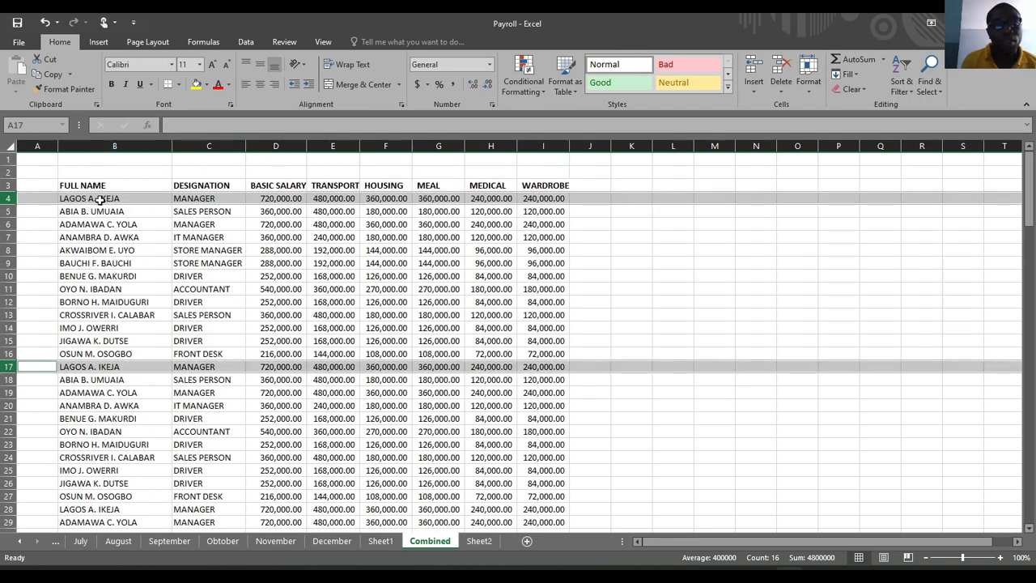
{"action": "left_click", "coordinate": [99, 199]}
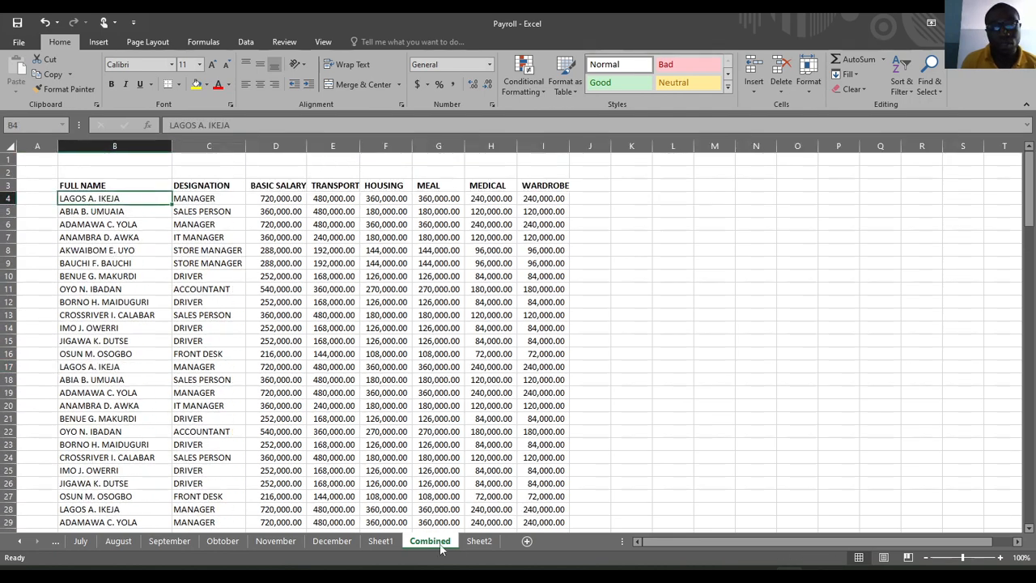
{"action": "left_click", "coordinate": [478, 540]}
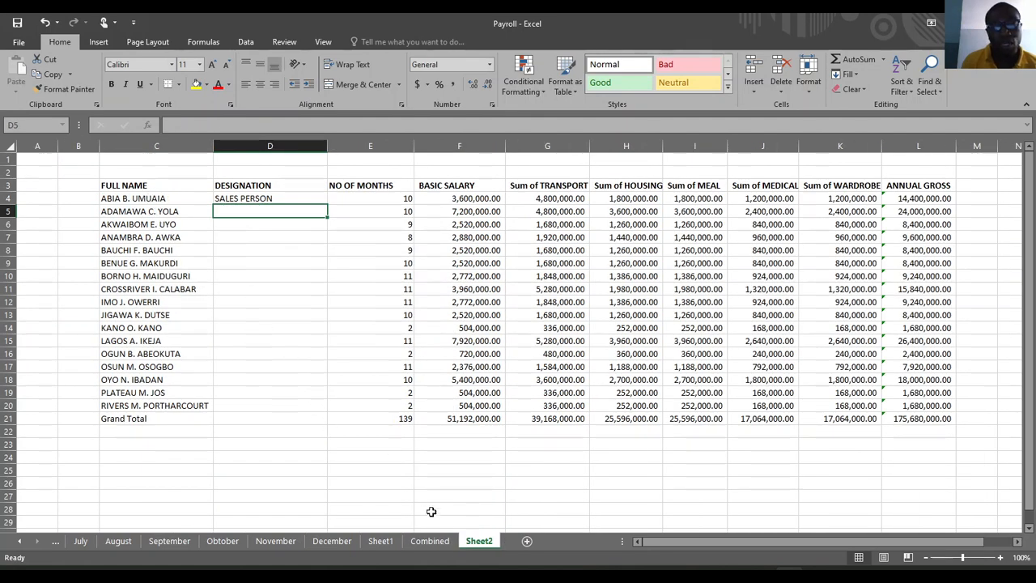
{"action": "left_click", "coordinate": [430, 540]}
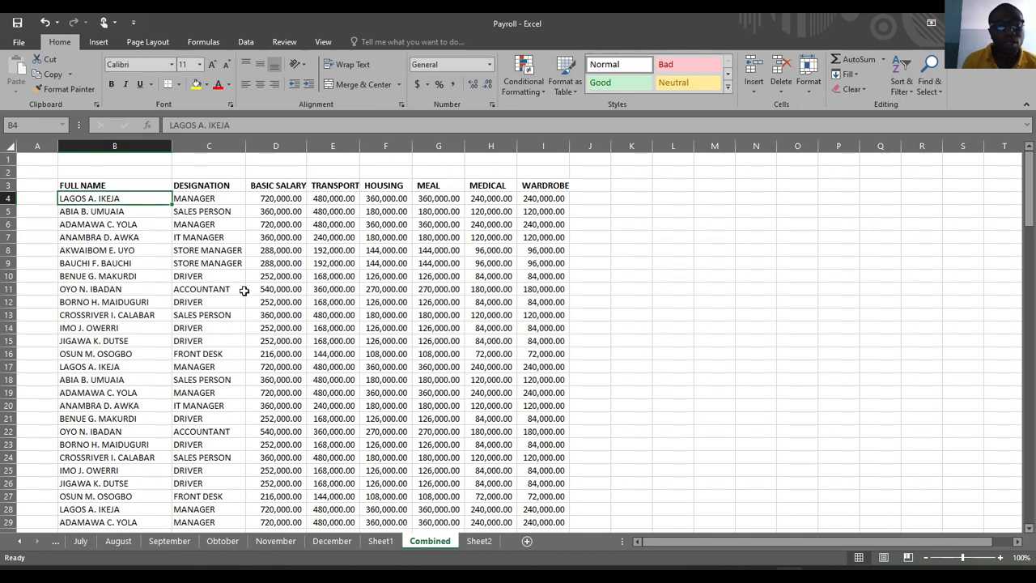
{"action": "left_click", "coordinate": [380, 541]}
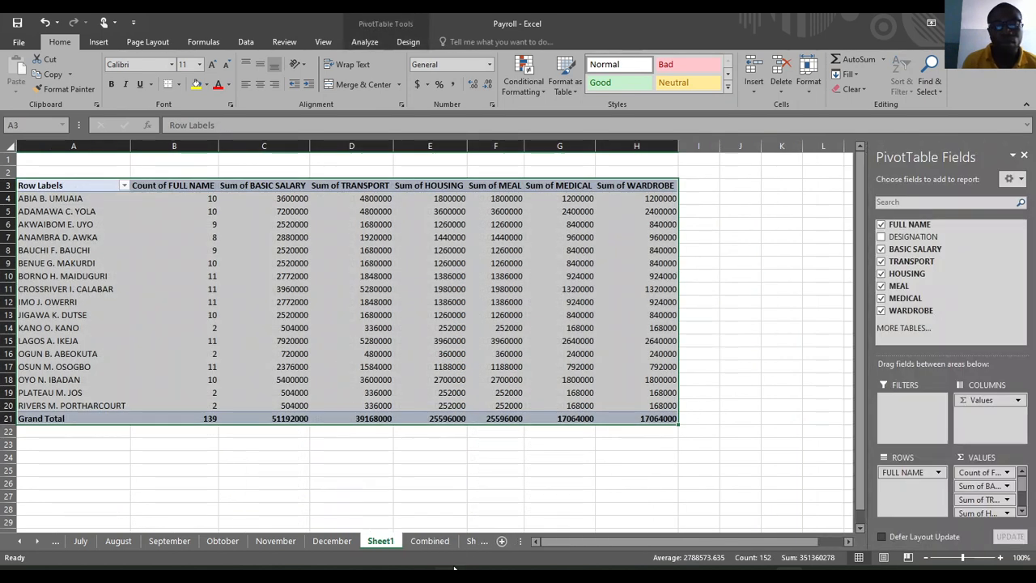
{"action": "left_click", "coordinate": [470, 540]}
Fill the DESIGNATION lookup from D4 down to D21 and clear D21 in the Grand Total row.
{"action": "left_click", "coordinate": [248, 198]}
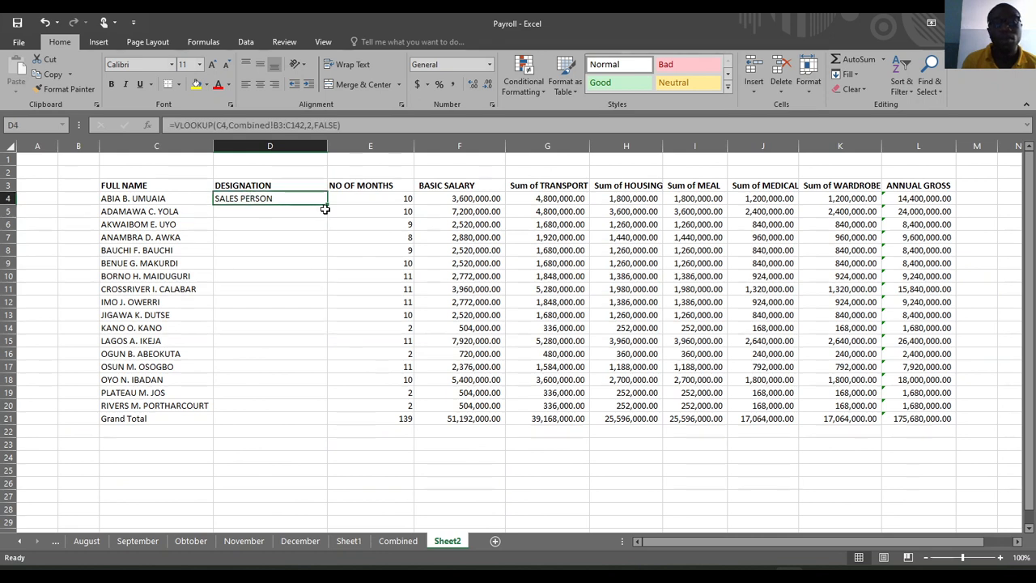
{"action": "double_click", "coordinate": [327, 204]}
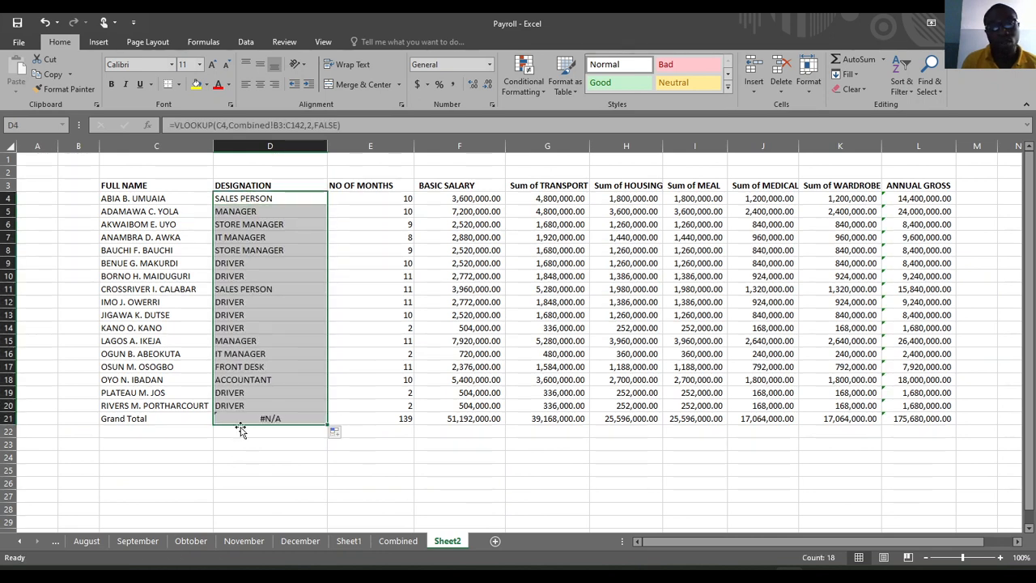
{"action": "left_click", "coordinate": [109, 419]}
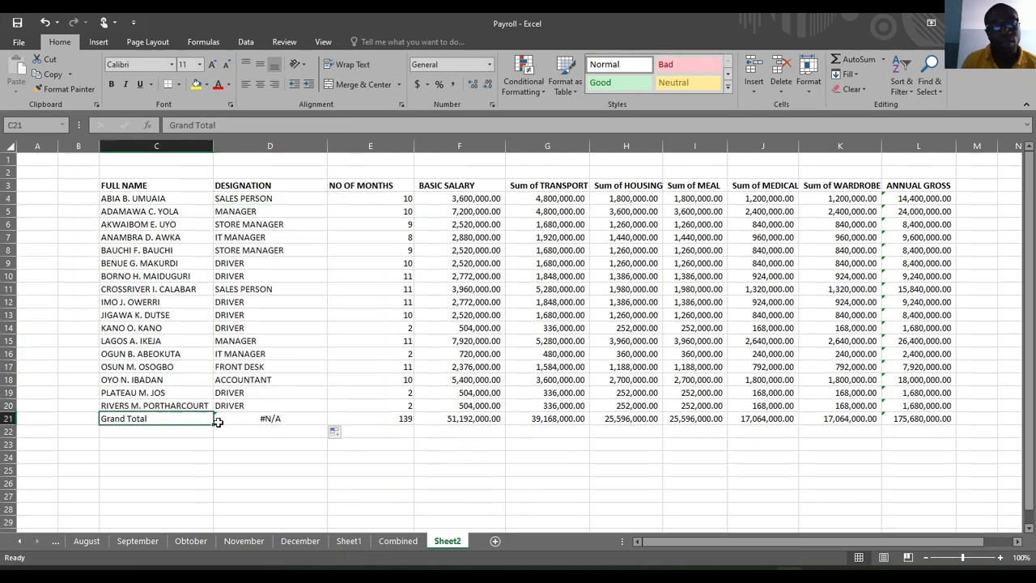
{"action": "left_click", "coordinate": [269, 421]}
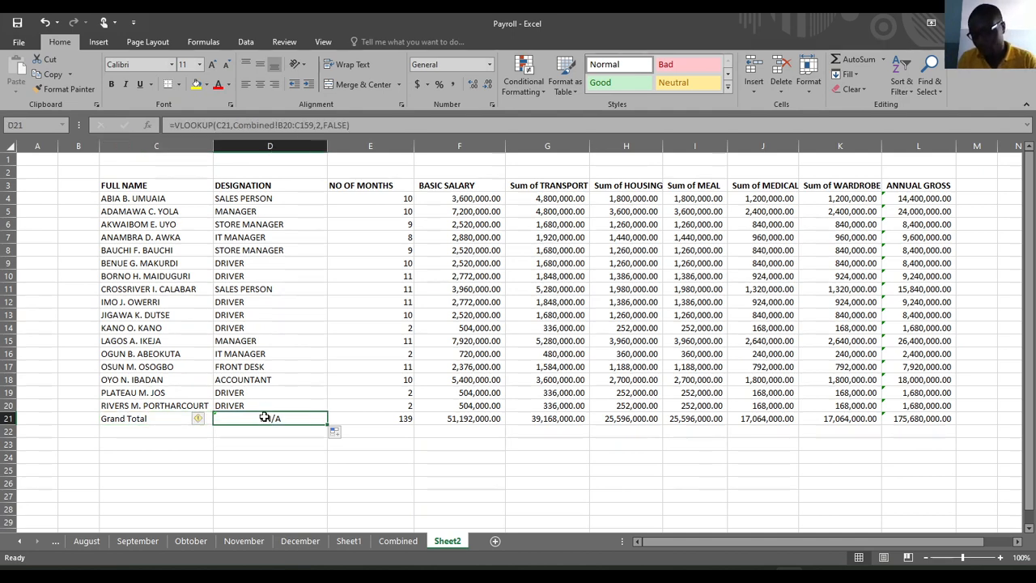
{"action": "key", "text": "Delete"}
{"action": "left_click", "coordinate": [266, 461]}
Replace the lookup formulas in D4:D20 with their values, pasted over the same cells.
{"action": "left_click_drag", "start_coordinate": [240, 214], "coordinate": [245, 356]}
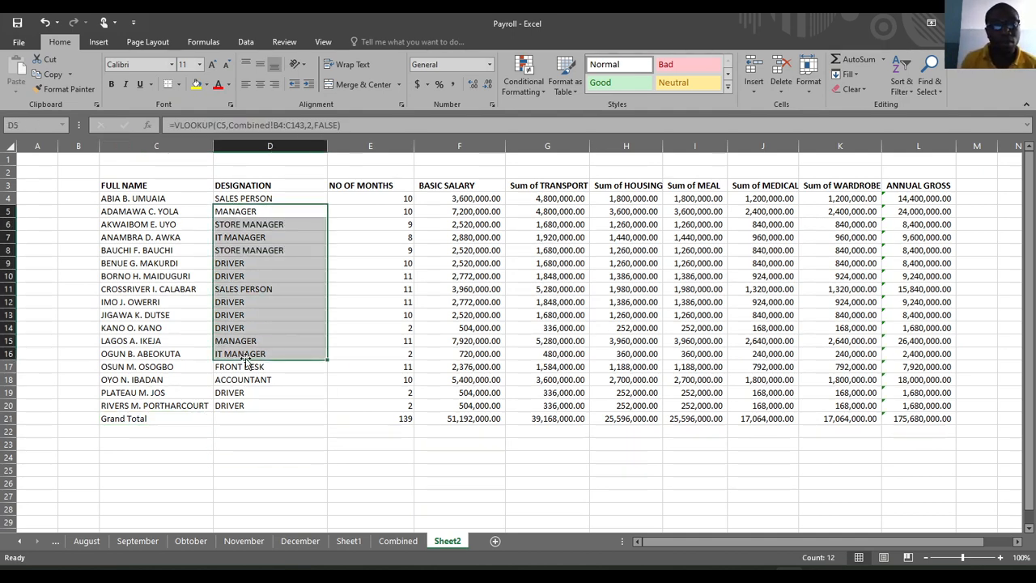
{"action": "left_click_drag", "start_coordinate": [231, 199], "coordinate": [253, 406]}
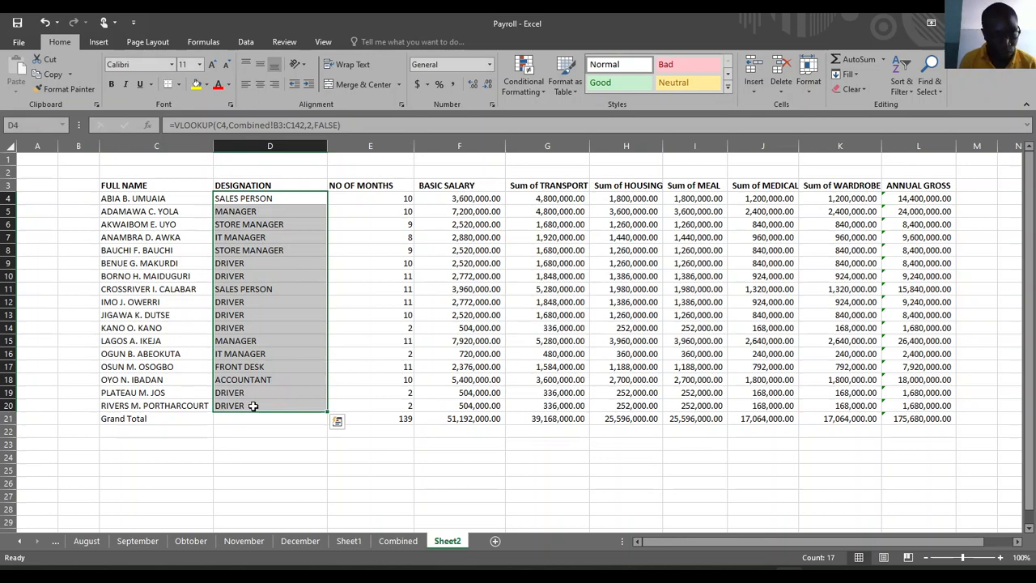
{"action": "key", "text": "ctrl+c"}
{"action": "right_click", "coordinate": [263, 301]}
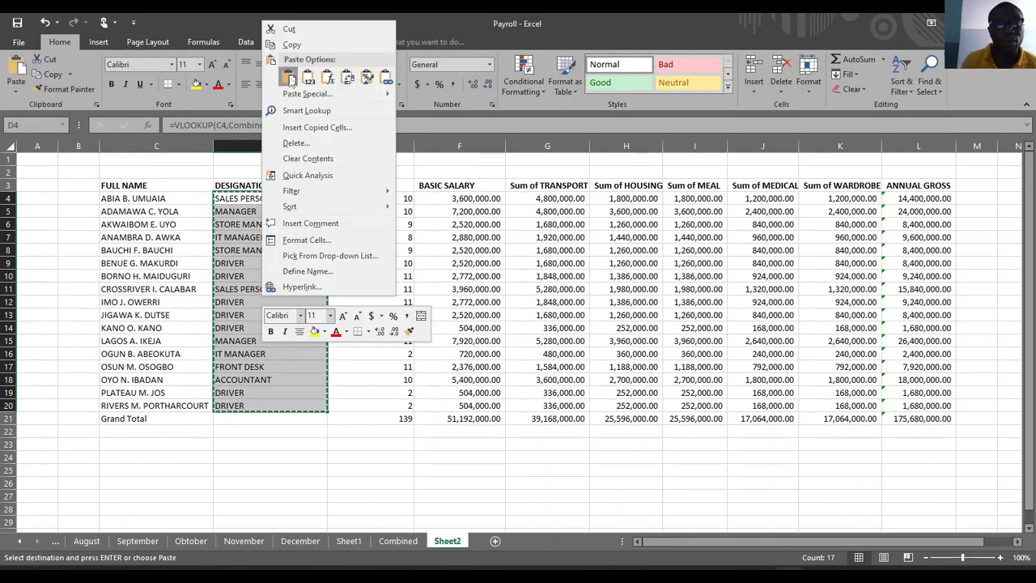
{"action": "left_click", "coordinate": [308, 79]}
{"action": "left_click", "coordinate": [269, 457]}
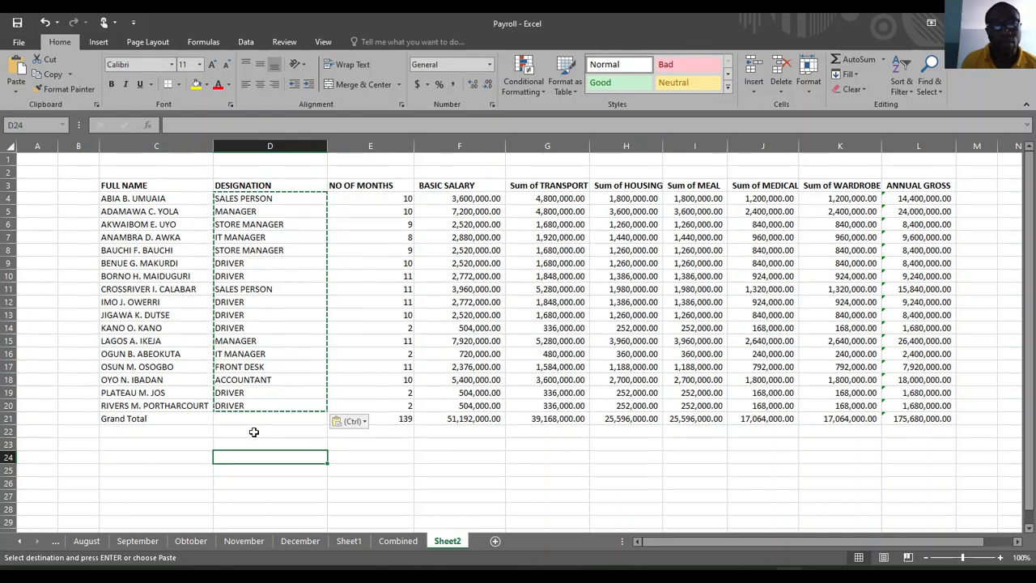
Fit the DESIGNATION column's width to its contents and end the copy selection.
{"action": "double_click", "coordinate": [327, 145]}
{"action": "left_click", "coordinate": [299, 453]}
{"action": "key", "text": "Escape"}
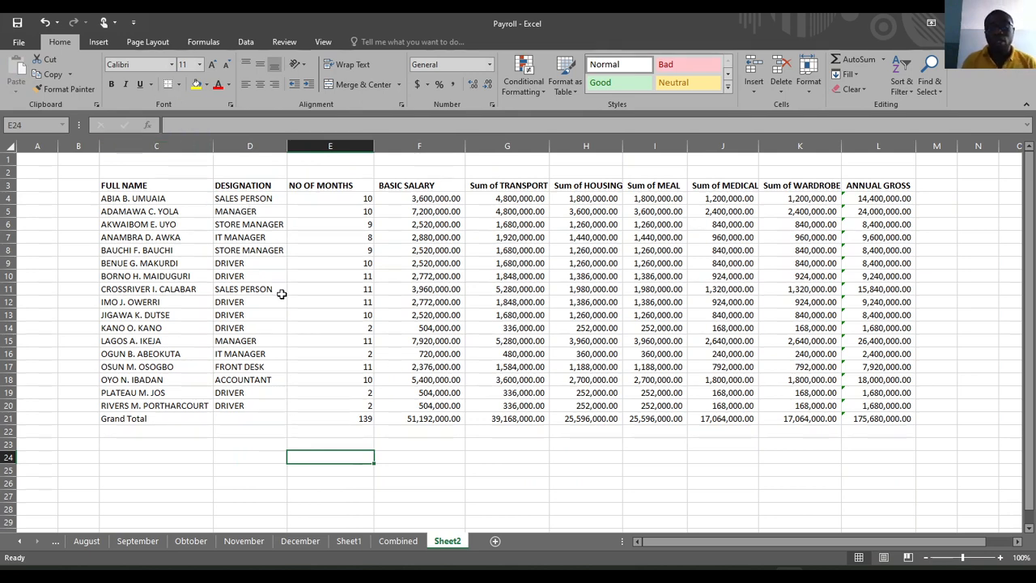
Clear the NO OF MONTHS total in E21 and make the Grand Total amounts in F21:L21 bold.
{"action": "left_click", "coordinate": [363, 418]}
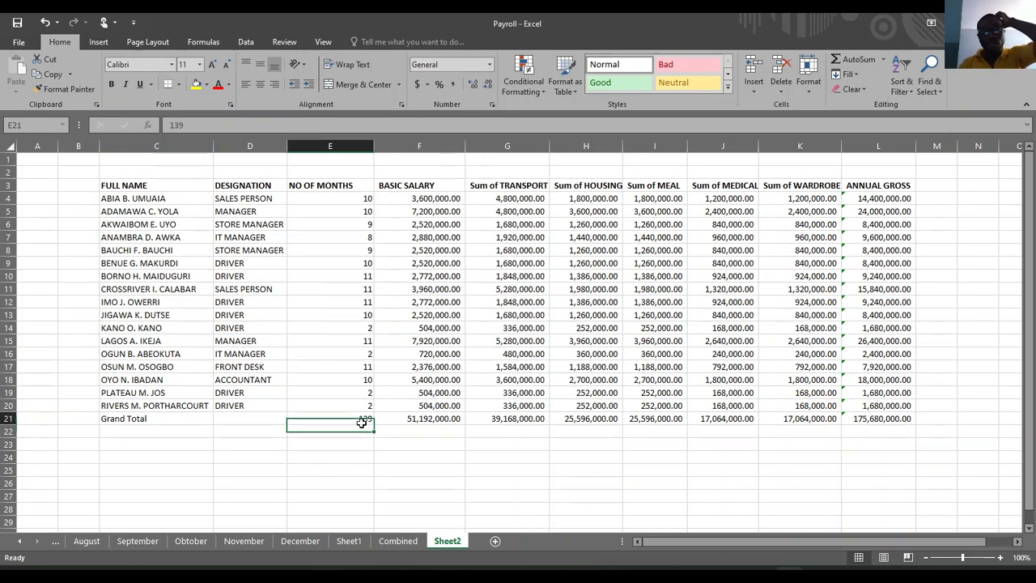
{"action": "left_click", "coordinate": [409, 456]}
{"action": "left_click", "coordinate": [417, 418]}
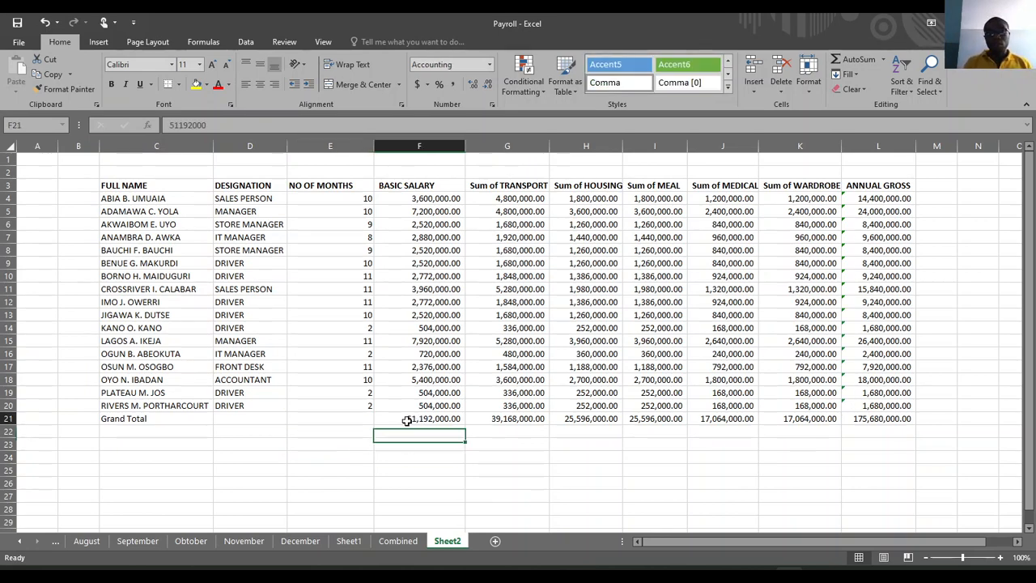
{"action": "key", "text": "ctrl+shift+Right"}
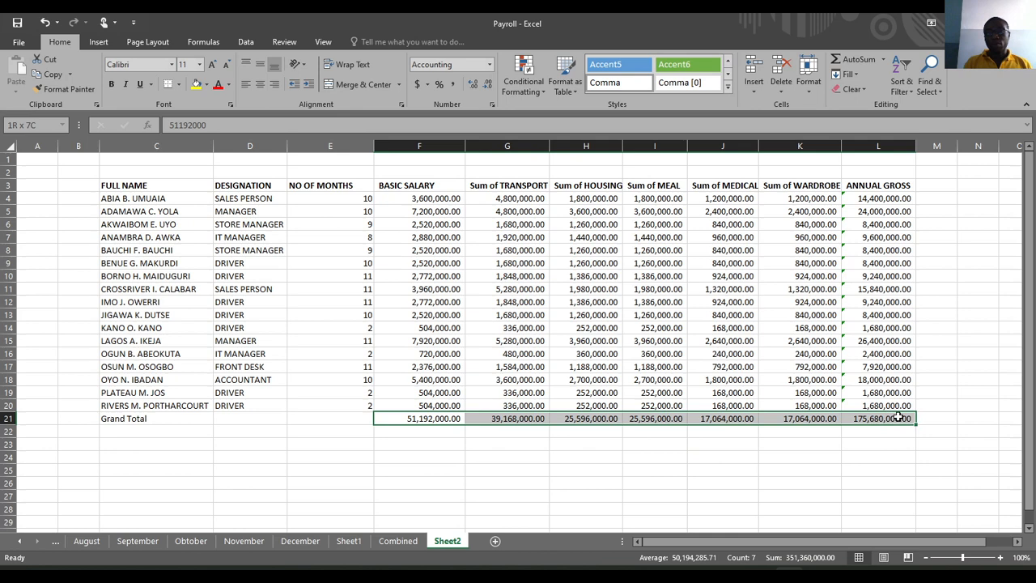
{"action": "left_click", "coordinate": [112, 84]}
{"action": "left_click", "coordinate": [261, 366]}
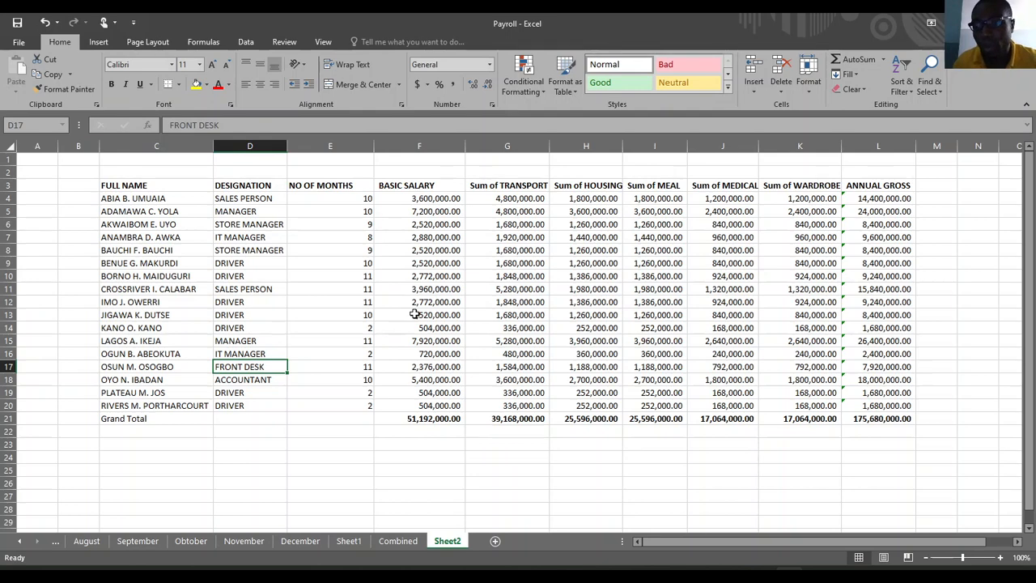
Centre the NO OF MONTHS column and fit the widths of columns H and K to their contents.
{"action": "left_click", "coordinate": [331, 146]}
{"action": "left_click", "coordinate": [260, 85]}
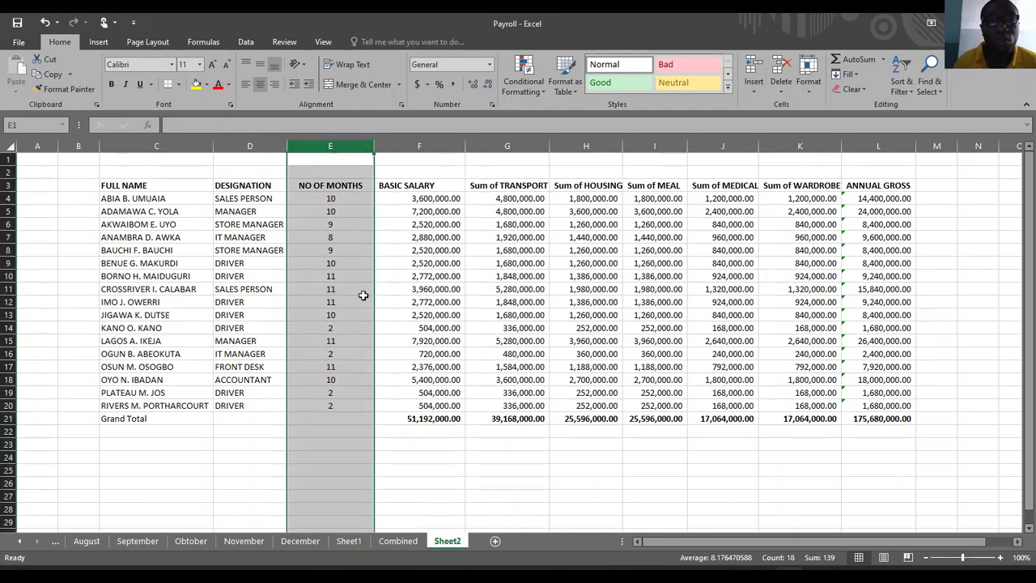
{"action": "left_click", "coordinate": [378, 350]}
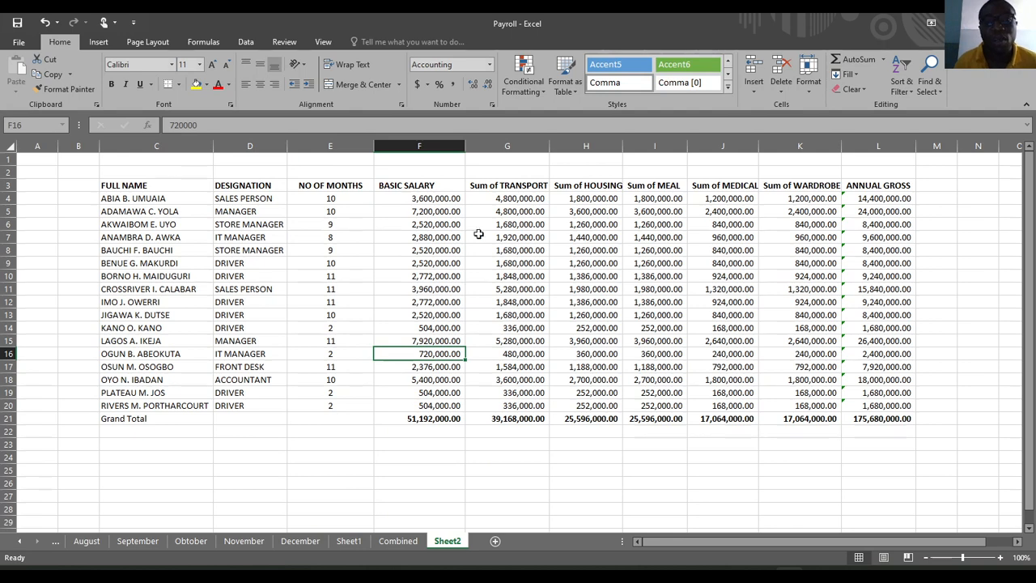
{"action": "double_click", "coordinate": [623, 145]}
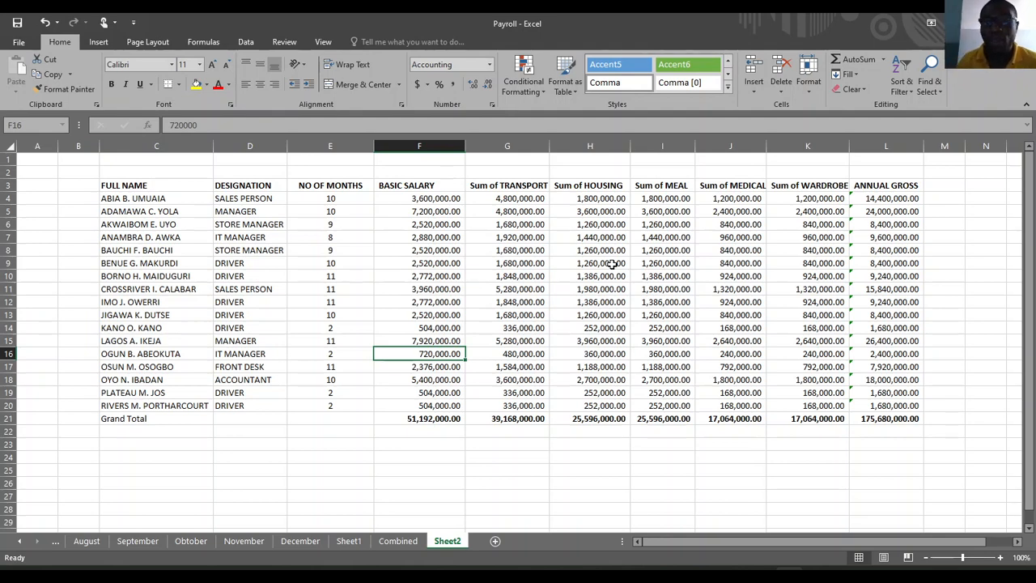
{"action": "double_click", "coordinate": [850, 147]}
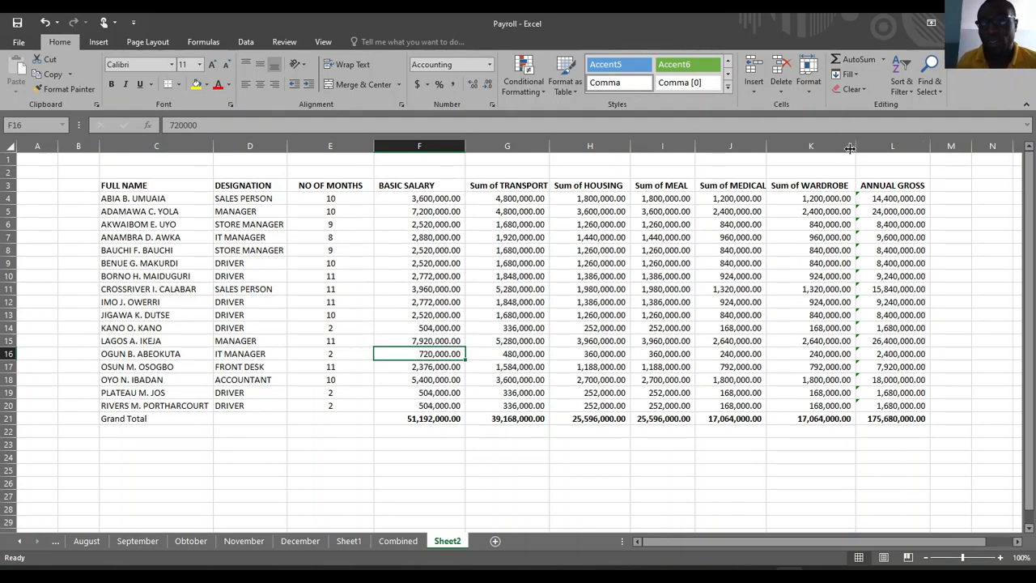